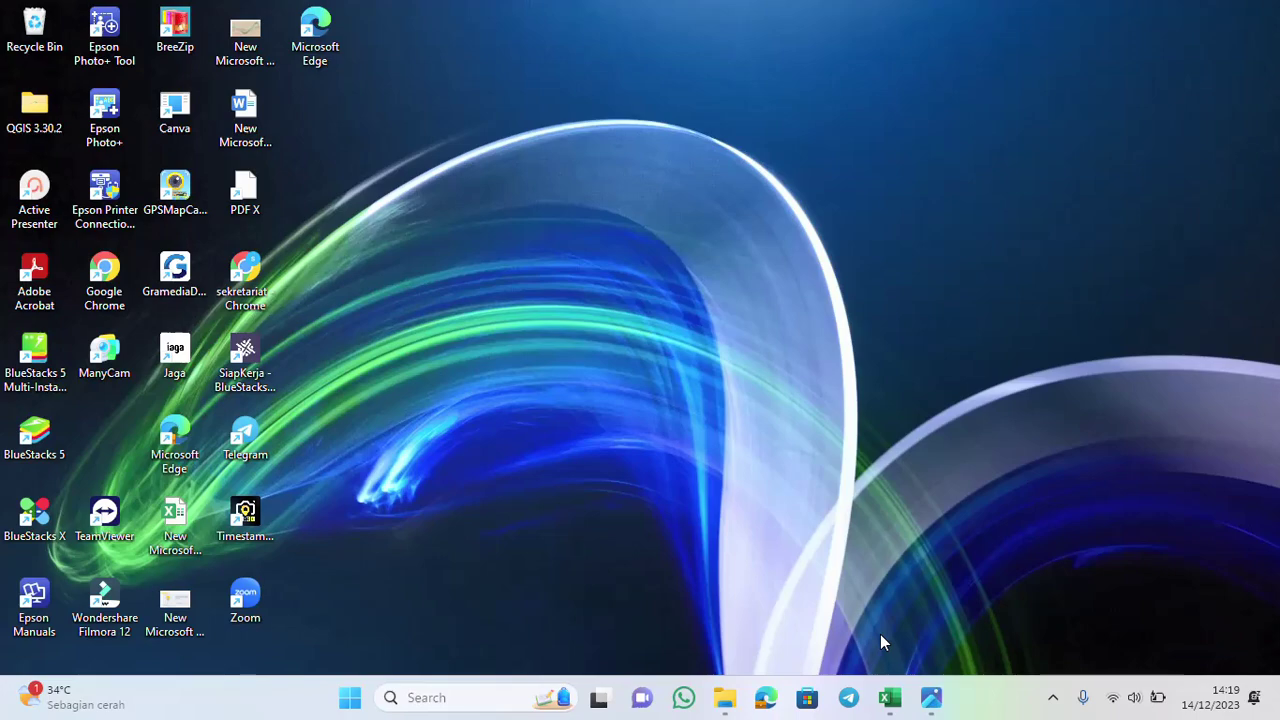
Bring the Data Perangkat Kampung workbook forward and scroll back to column A
{"action": "left_click", "coordinate": [891, 695]}
{"action": "left_click_drag", "start_coordinate": [1076, 648], "coordinate": [814, 654]}
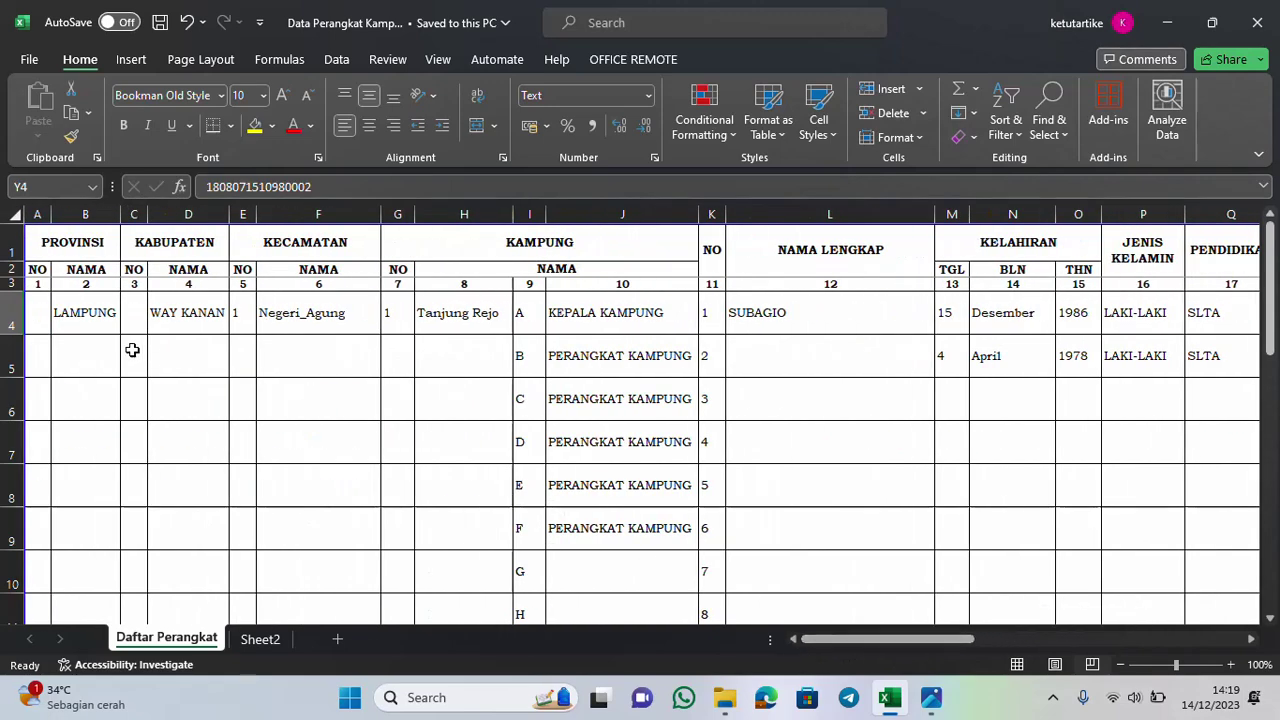
Enter 1 as the province number in A4 and the regency number in C4
{"action": "left_click", "coordinate": [67, 313]}
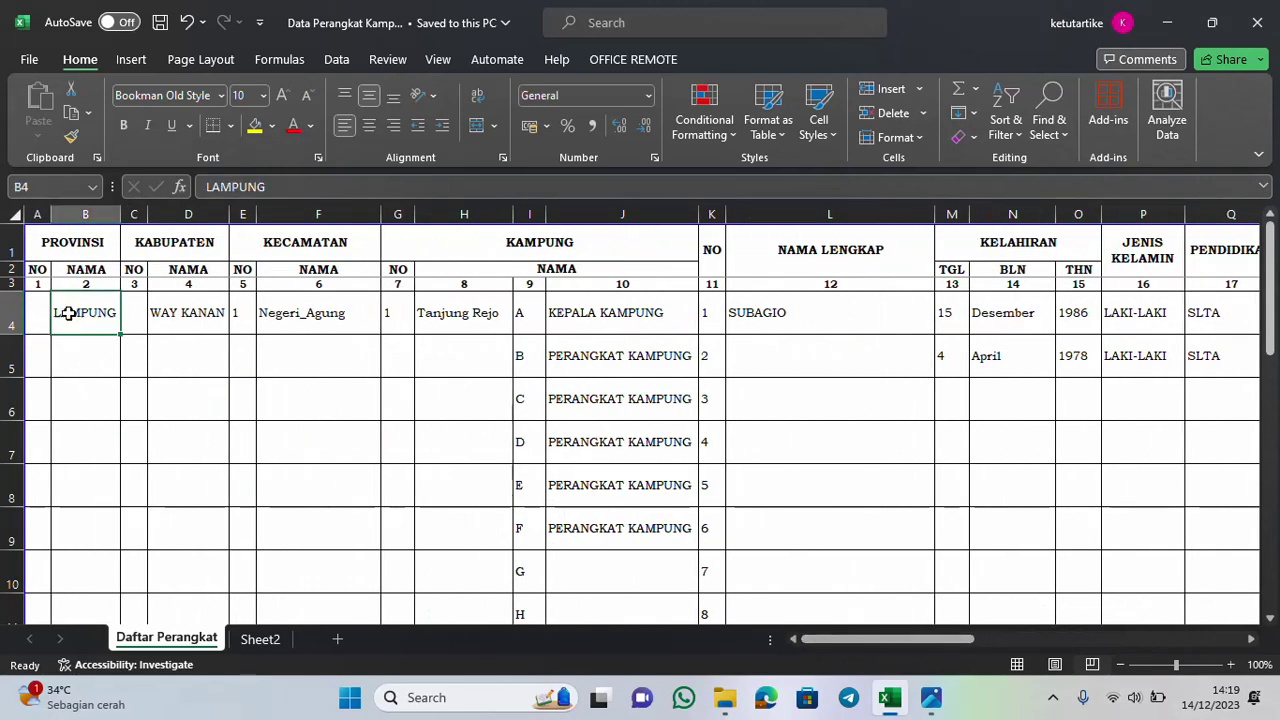
{"action": "left_click", "coordinate": [35, 308]}
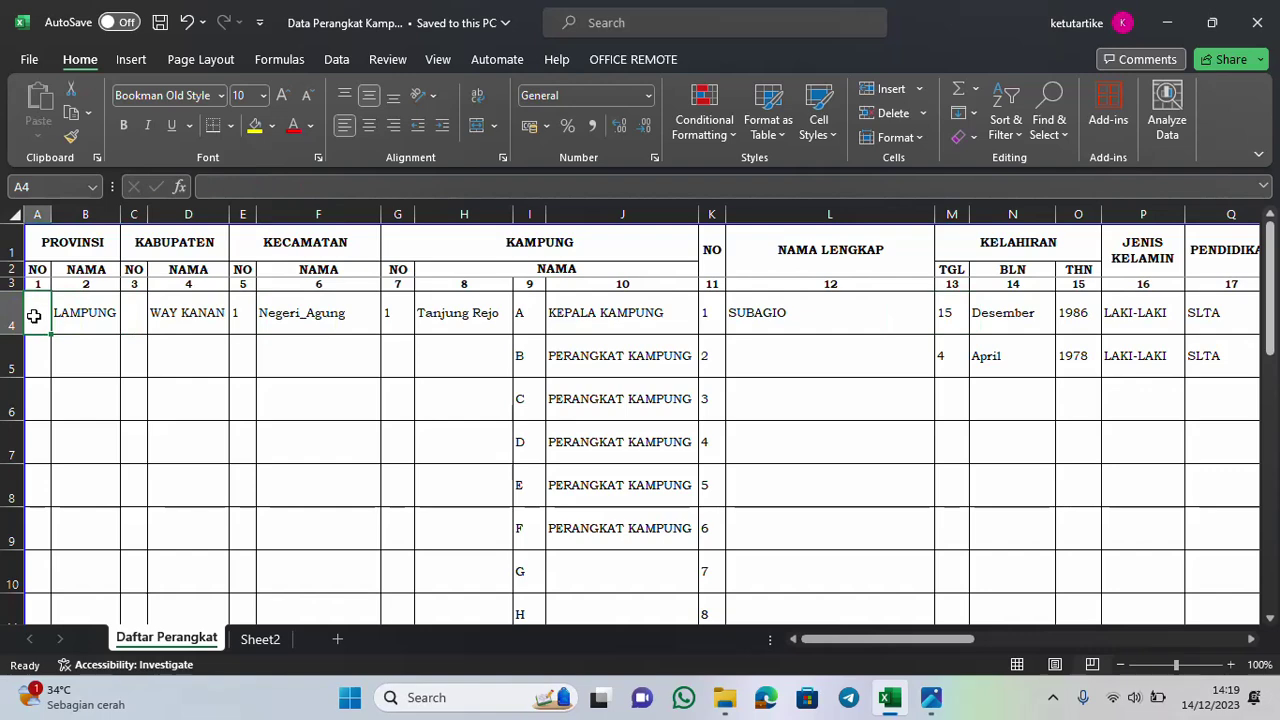
{"action": "type", "text": "1"}
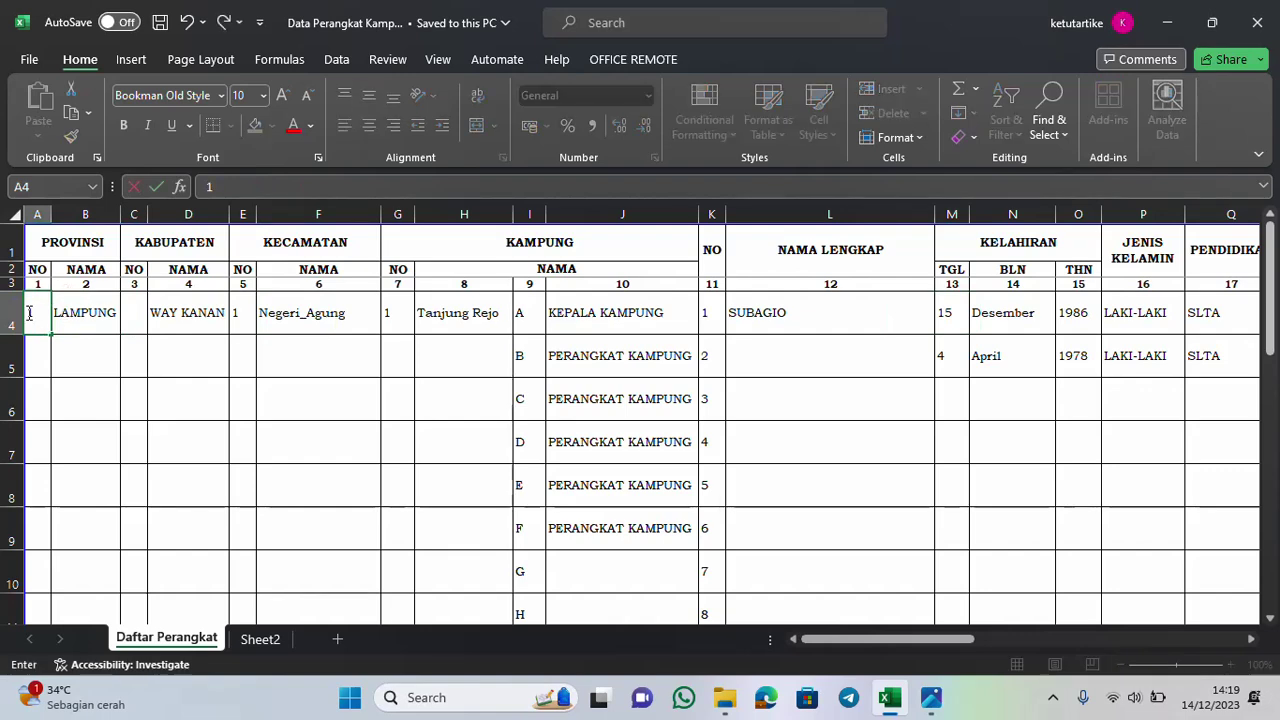
{"action": "left_click", "coordinate": [71, 318]}
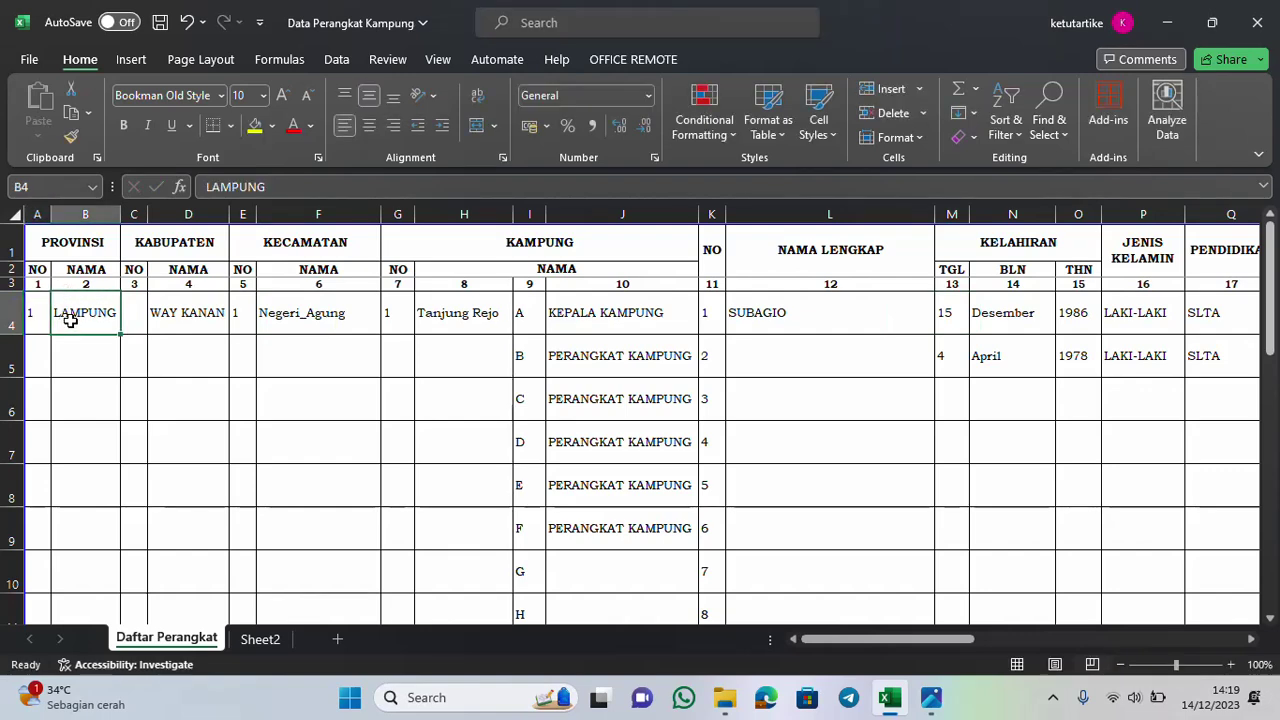
{"action": "key", "text": "Tab"}
{"action": "type", "text": "1"}
{"action": "key", "text": "Tab"}
{"action": "key", "text": "Tab"}
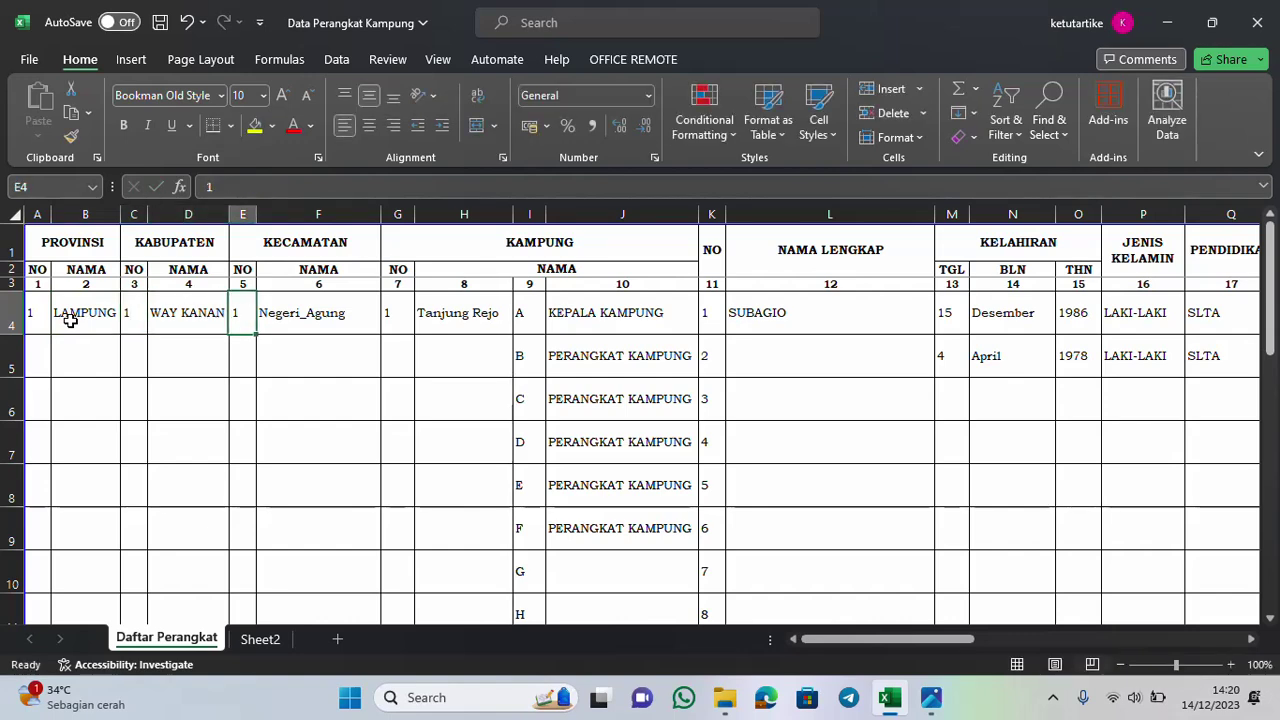
{"action": "key", "text": "Tab"}
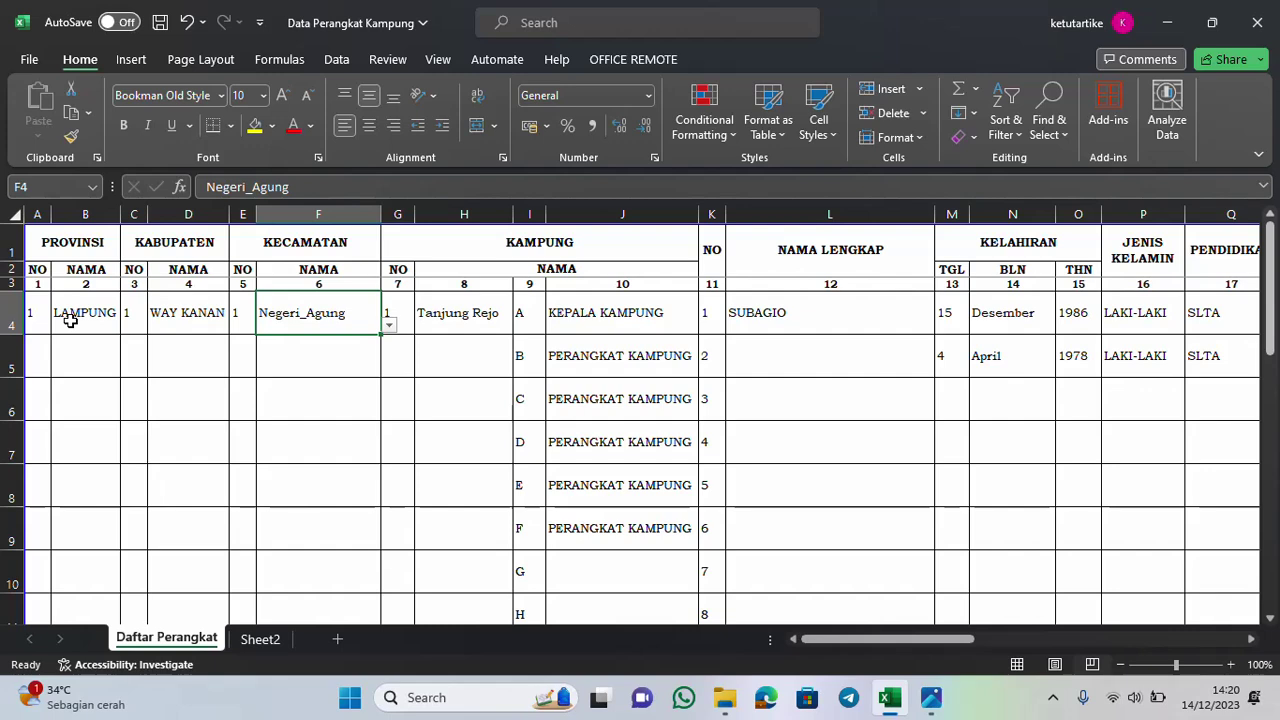
Choose Blambangan_Umpu as the district in F4 and Segara Mider as the village in H4
{"action": "left_click", "coordinate": [389, 326]}
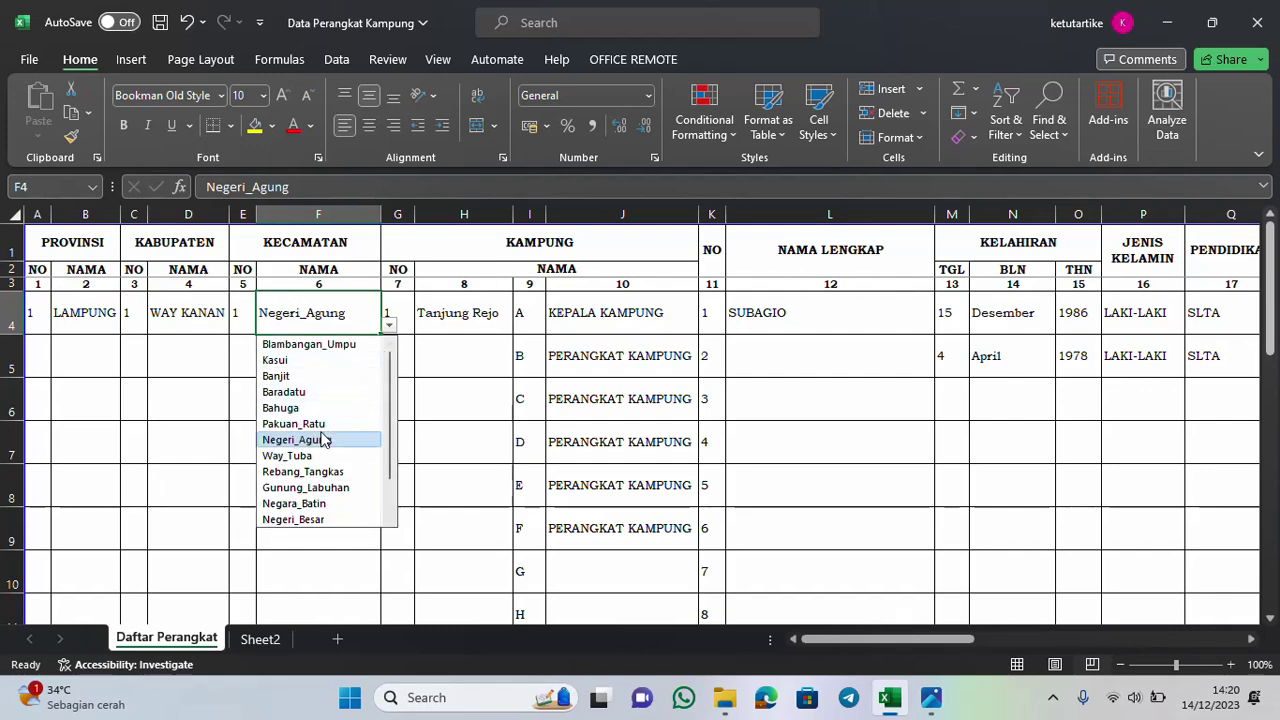
{"action": "left_click", "coordinate": [310, 345]}
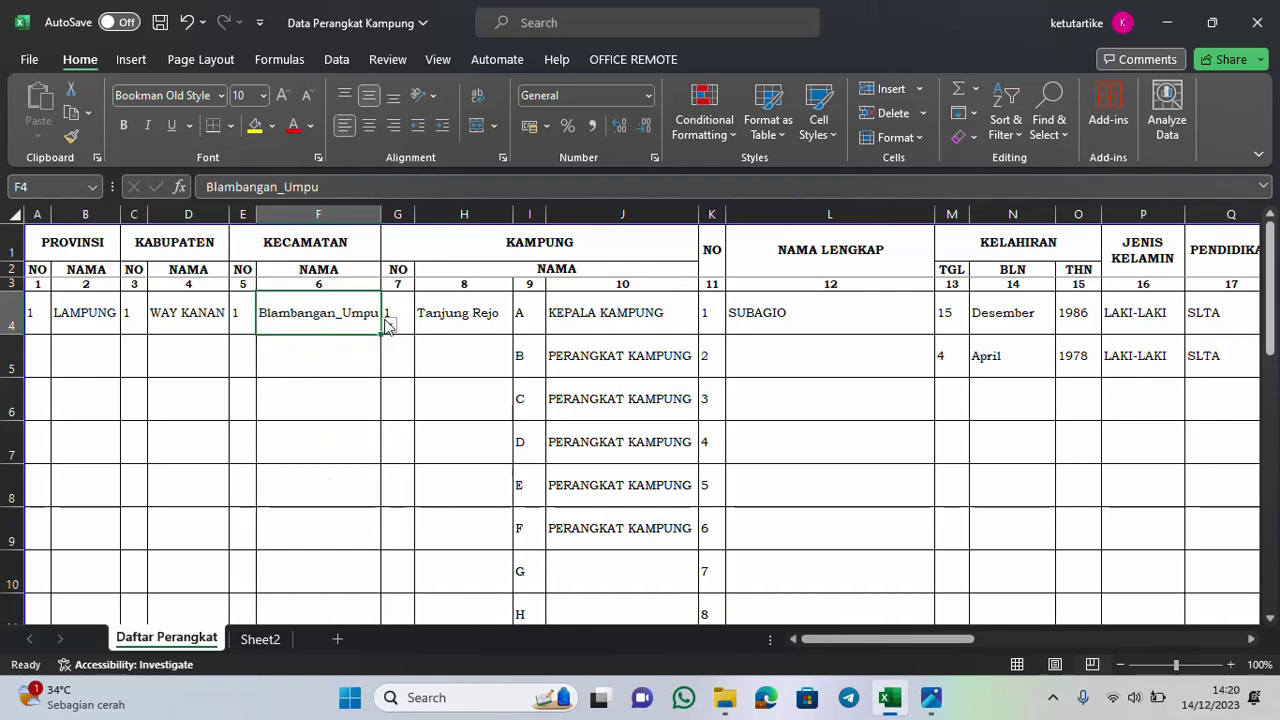
{"action": "left_click", "coordinate": [405, 313]}
{"action": "left_click", "coordinate": [466, 312]}
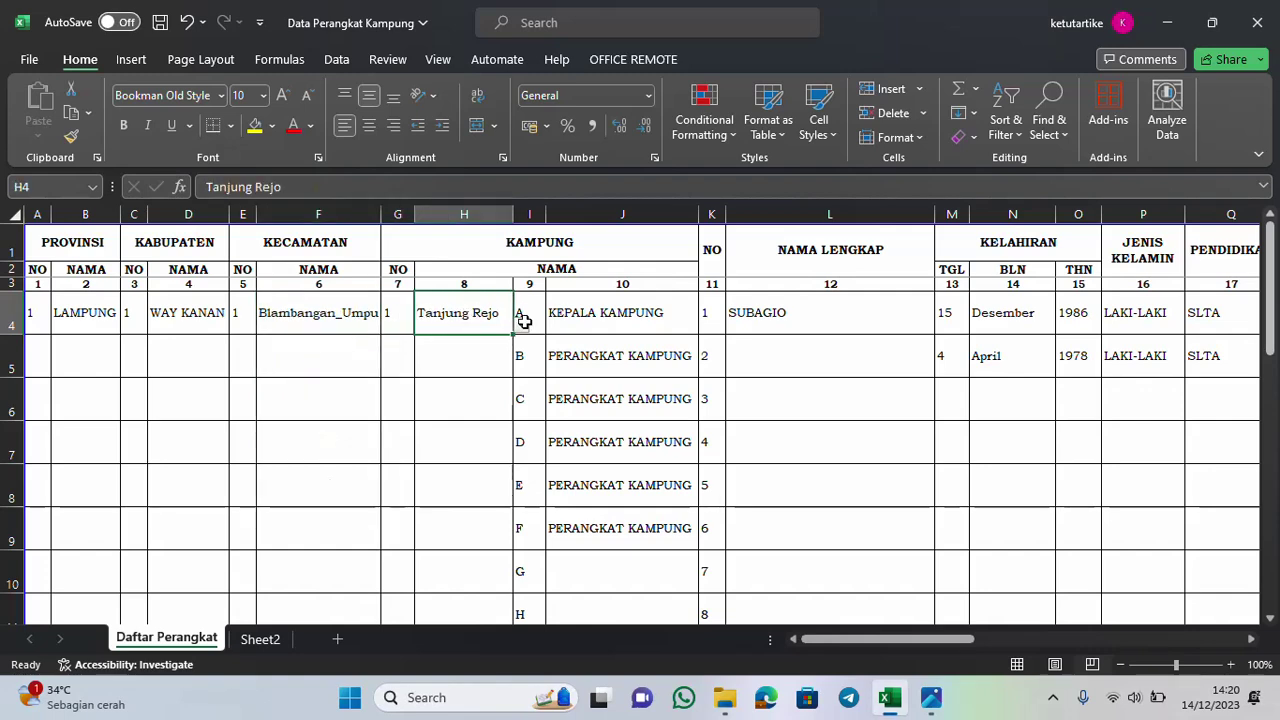
{"action": "left_click", "coordinate": [521, 324]}
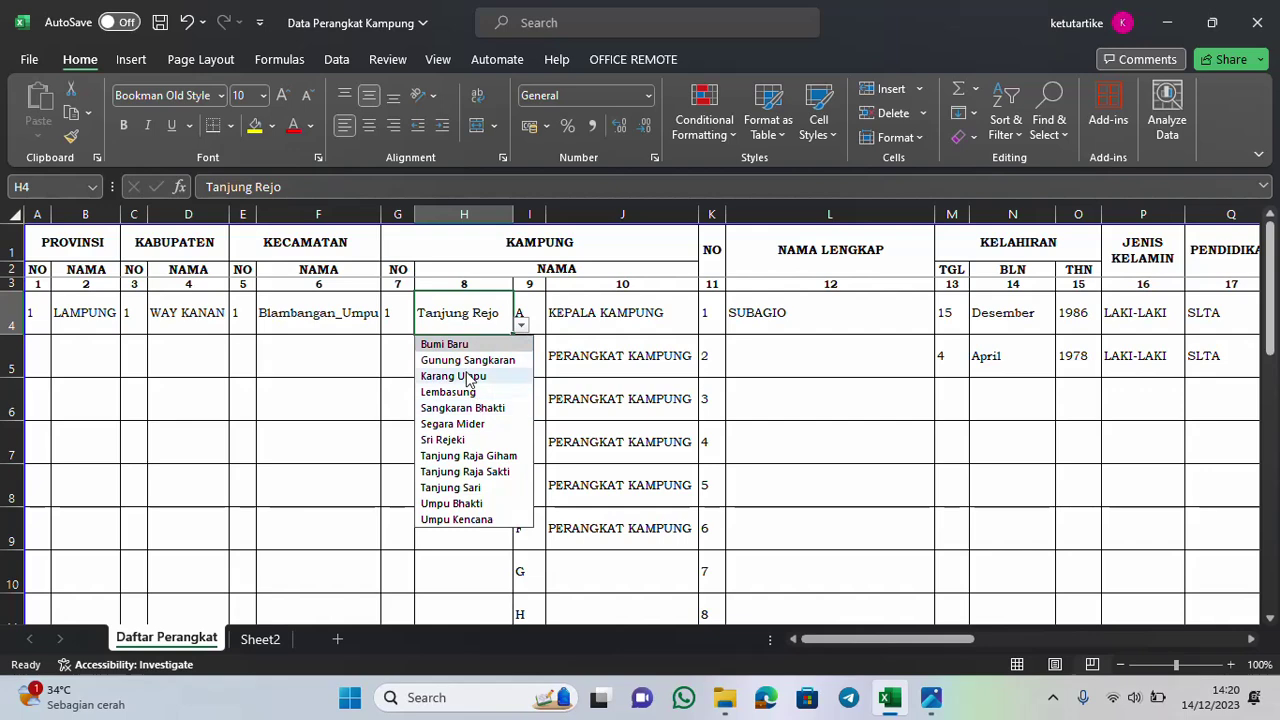
{"action": "left_click", "coordinate": [487, 424]}
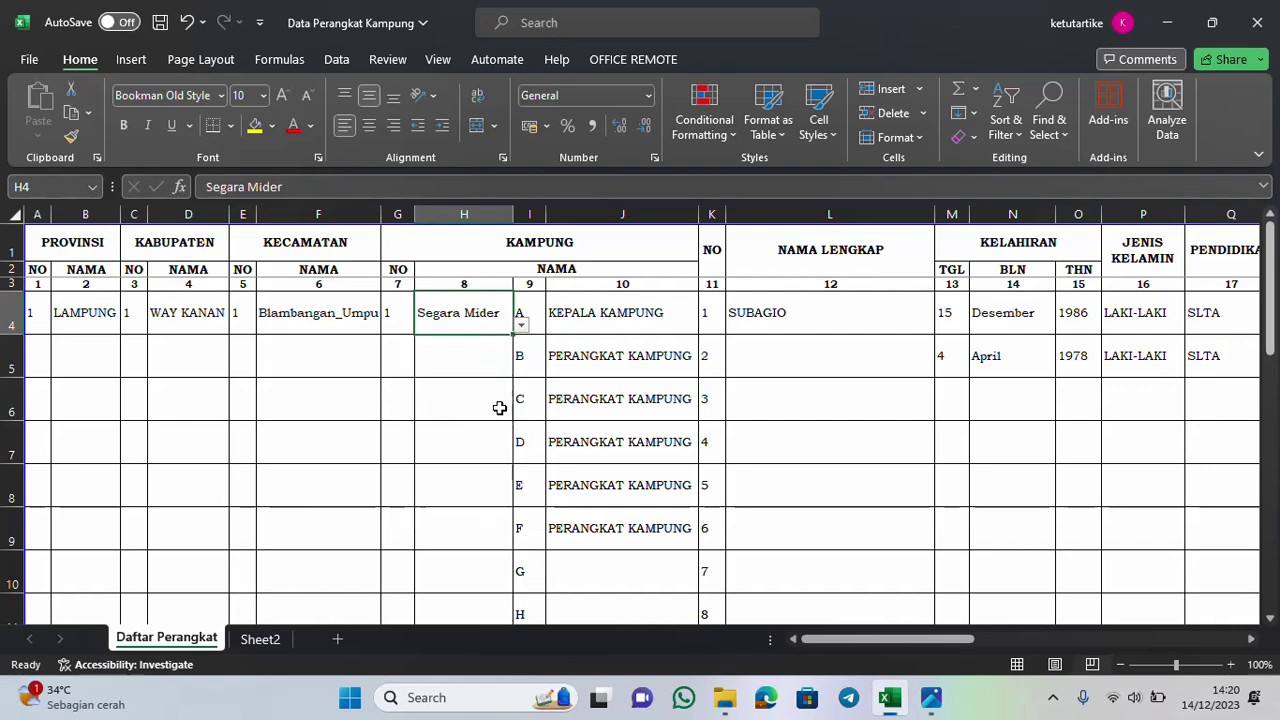
Confirm KEPALA KAMPUNG in J4 and PERANGKAT KAMPUNG in J5 and J6
{"action": "left_click", "coordinate": [620, 330]}
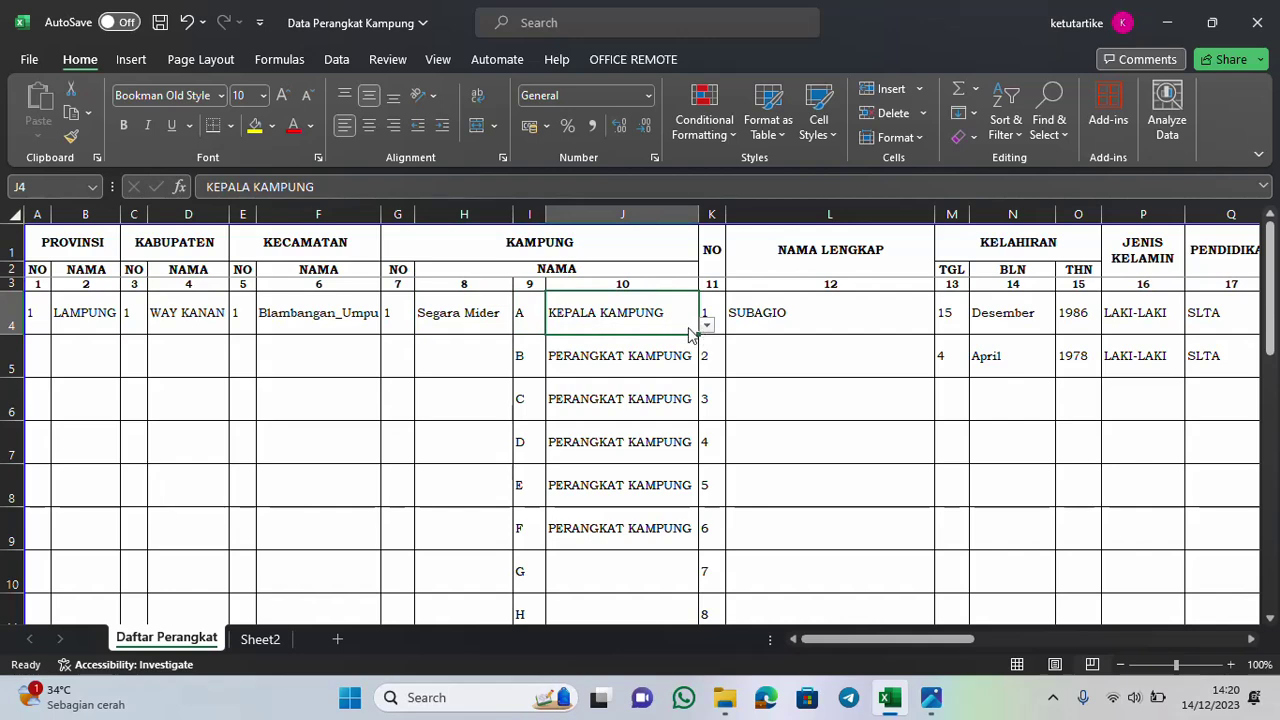
{"action": "left_click", "coordinate": [537, 318]}
{"action": "left_click", "coordinate": [597, 326]}
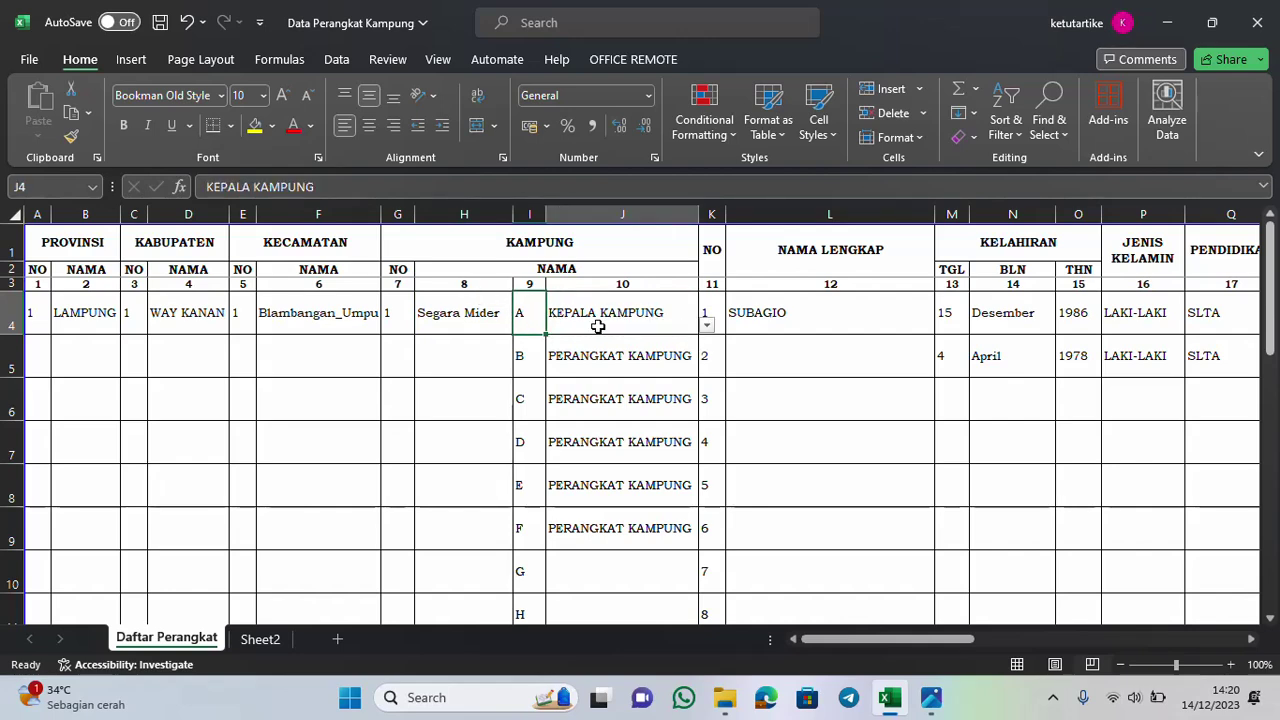
{"action": "left_click", "coordinate": [707, 326]}
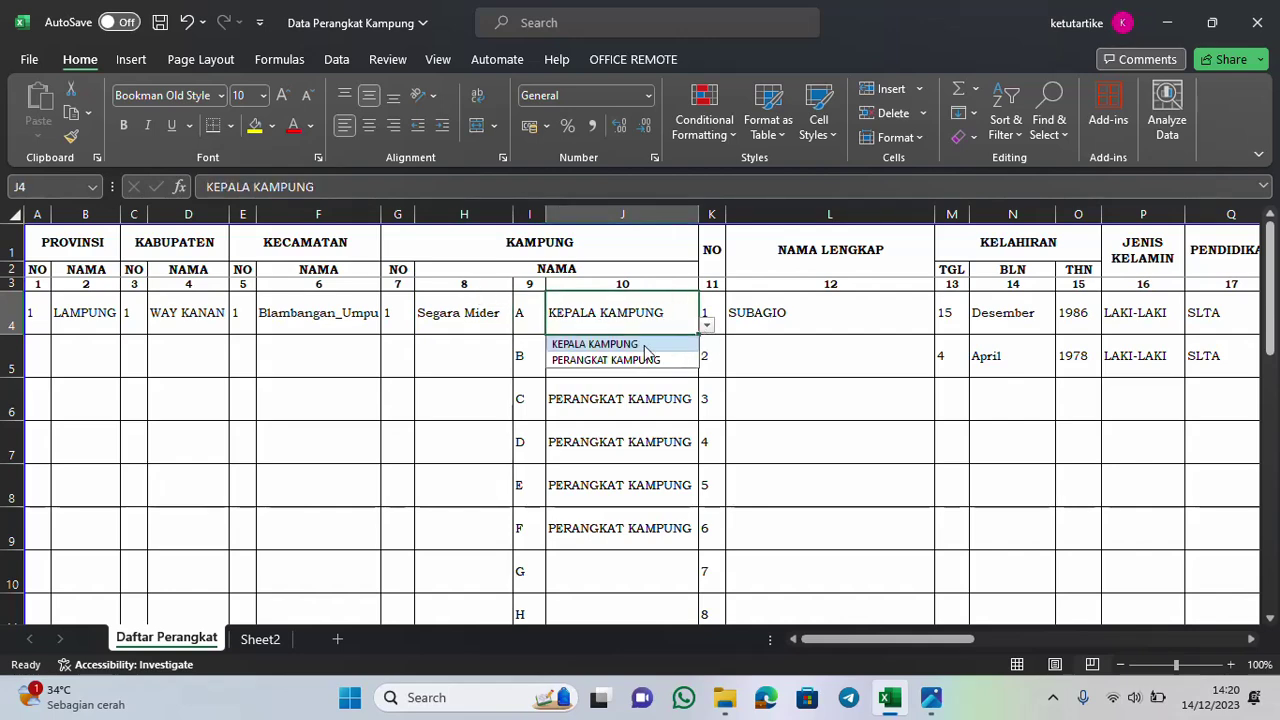
{"action": "left_click", "coordinate": [644, 346]}
{"action": "left_click", "coordinate": [643, 355]}
{"action": "left_click", "coordinate": [707, 370]}
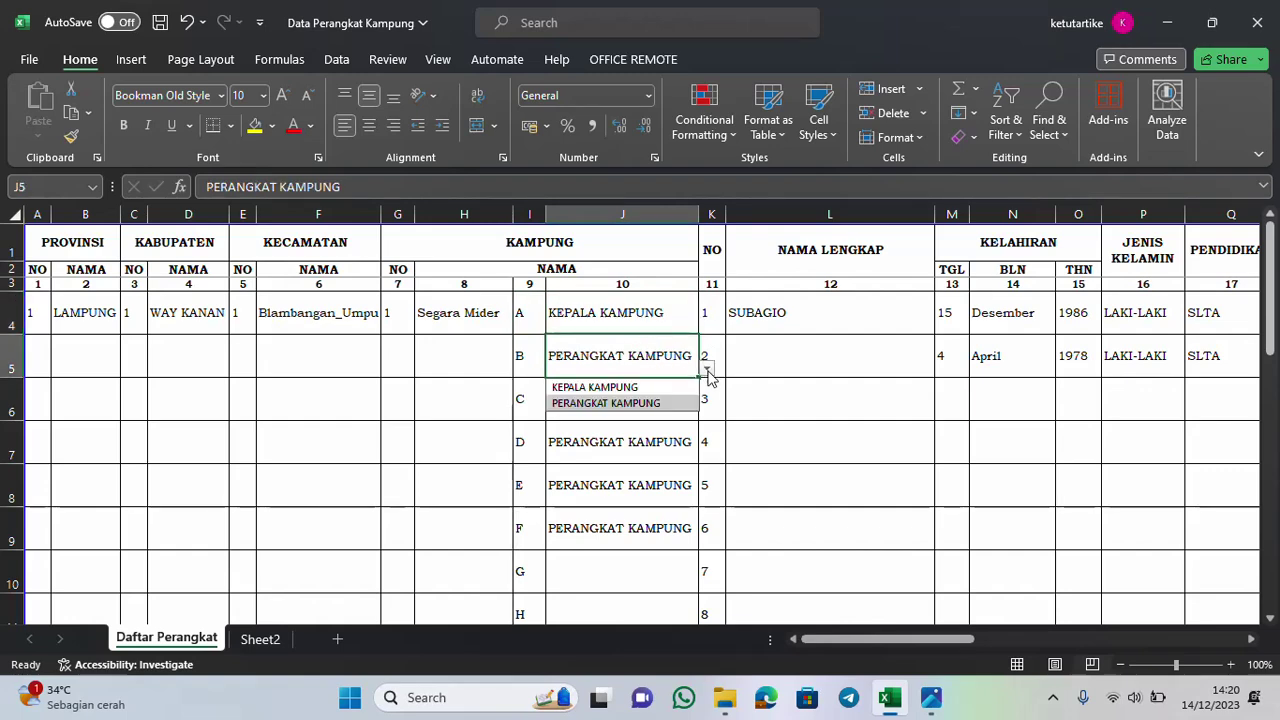
{"action": "left_click", "coordinate": [662, 402]}
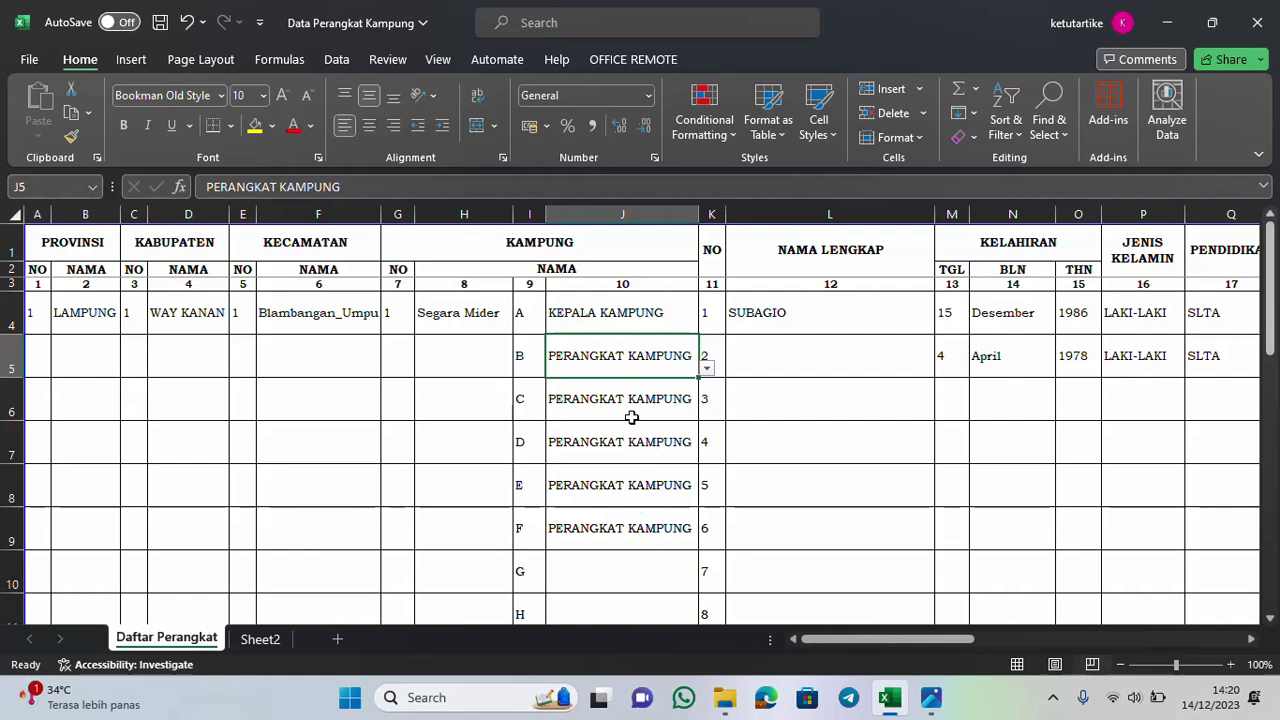
{"action": "left_click", "coordinate": [634, 413]}
{"action": "left_click", "coordinate": [706, 411]}
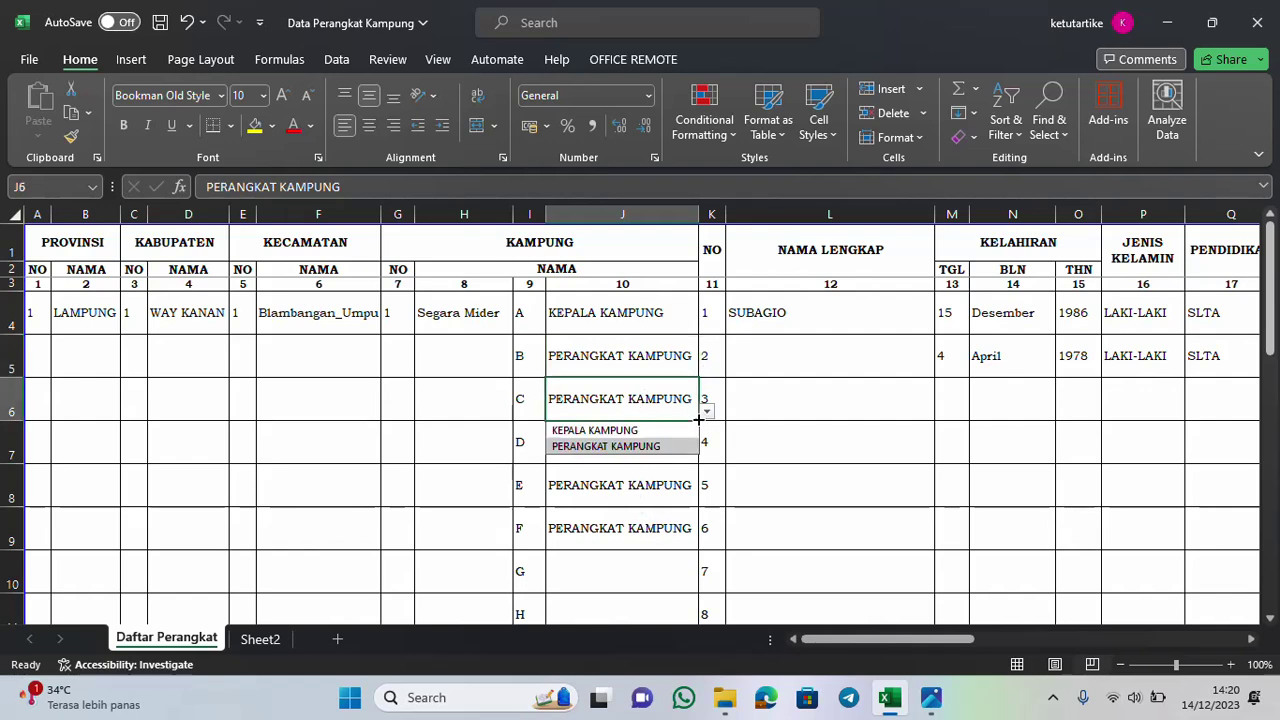
{"action": "left_click", "coordinate": [644, 447]}
Edit the full name in L4 to add the S.Pd degree
{"action": "left_click", "coordinate": [802, 320]}
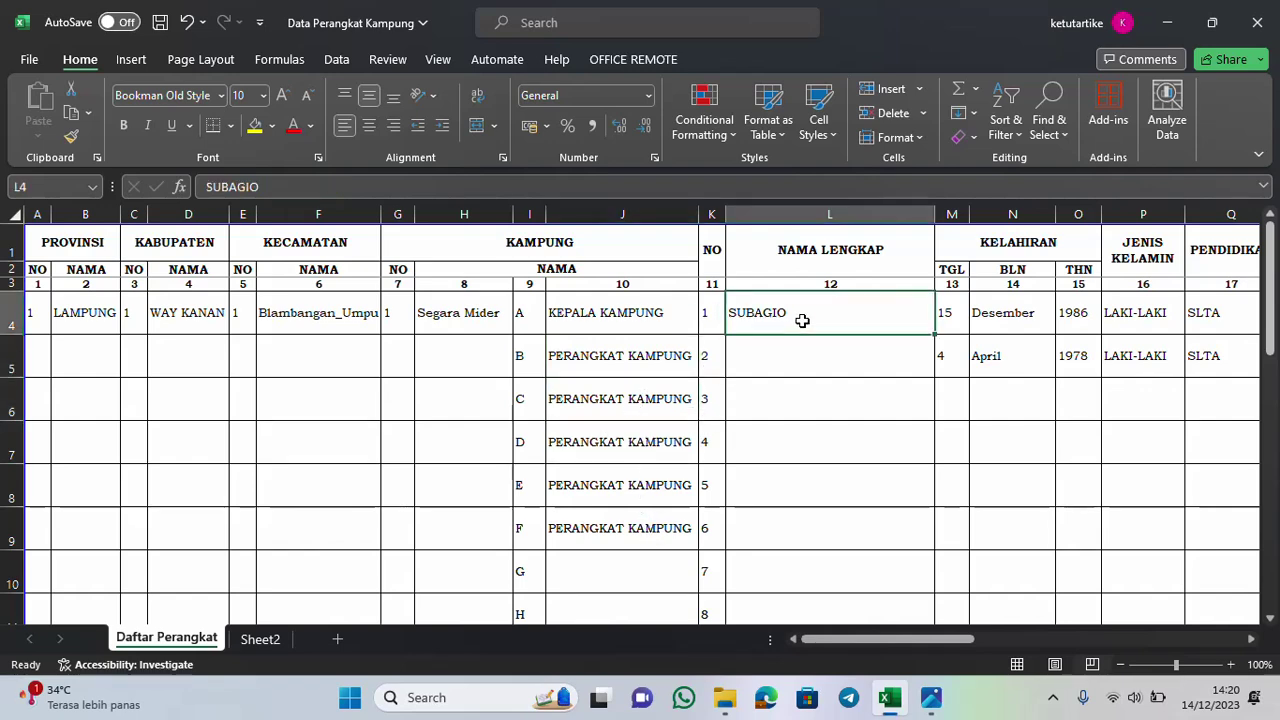
{"action": "type", "text": "SUBAGIO,"}
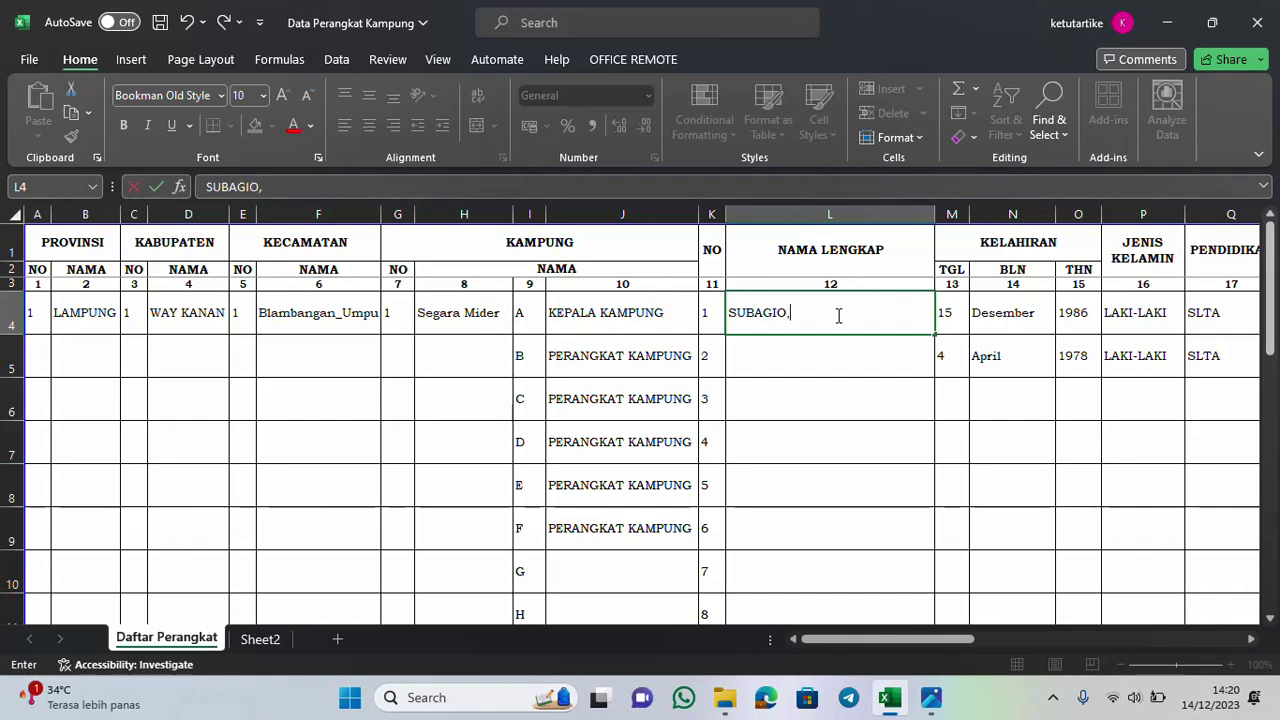
{"action": "type", "text": "S"}
{"action": "left_click", "coordinate": [942, 318]}
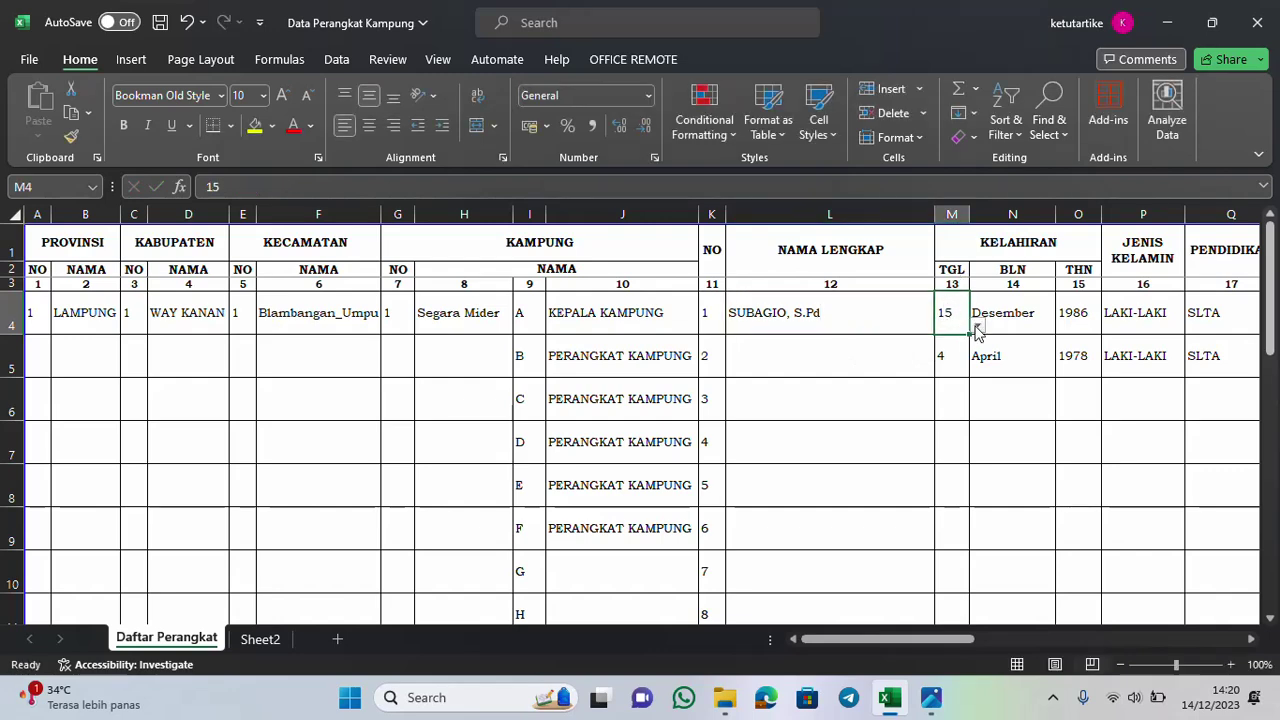
Set the birth date in M4–O4 to 24 Oktober 1982
{"action": "left_click", "coordinate": [977, 326]}
{"action": "scroll", "coordinate": [950, 490], "scroll_direction": "up", "scroll_amount": 5}
{"action": "scroll", "coordinate": [950, 480], "scroll_direction": "down", "scroll_amount": 6}
{"action": "left_click", "coordinate": [946, 407]}
{"action": "left_click", "coordinate": [1010, 315]}
{"action": "left_click", "coordinate": [1064, 326]}
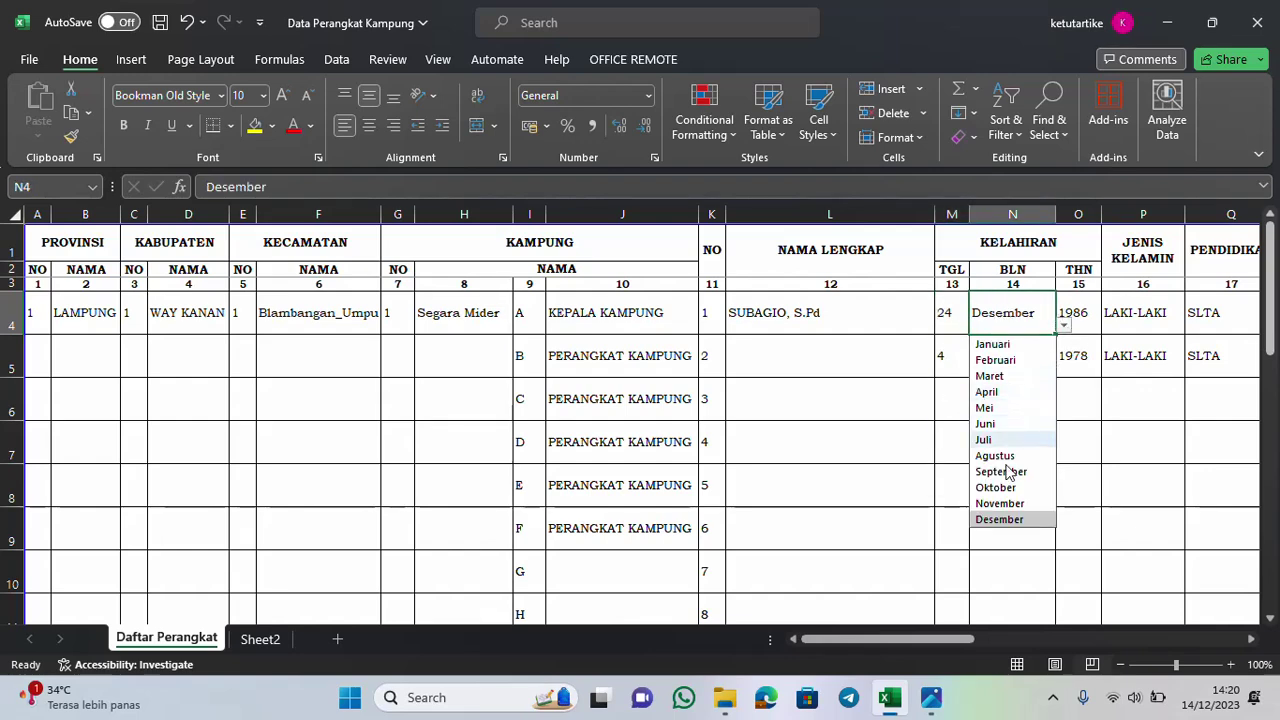
{"action": "left_click", "coordinate": [1008, 487]}
{"action": "left_click", "coordinate": [1082, 316]}
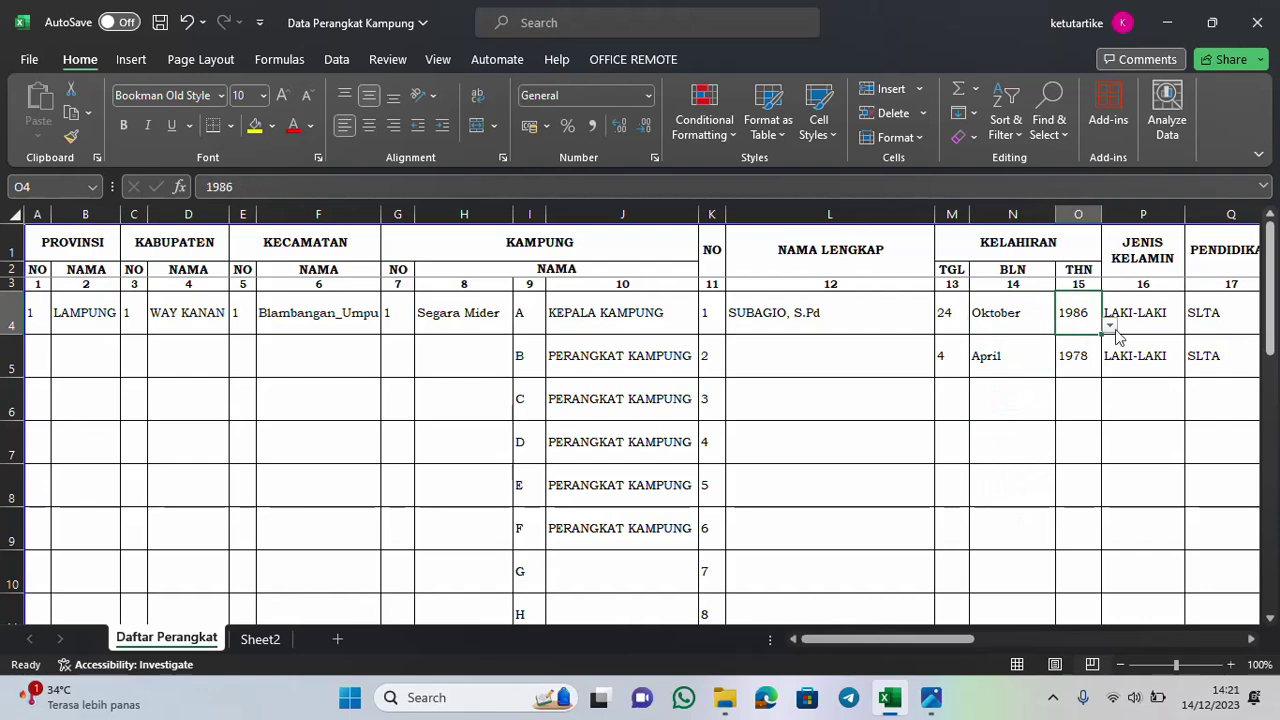
{"action": "left_click", "coordinate": [1111, 326]}
{"action": "left_click", "coordinate": [1076, 443]}
{"action": "left_click", "coordinate": [1140, 325]}
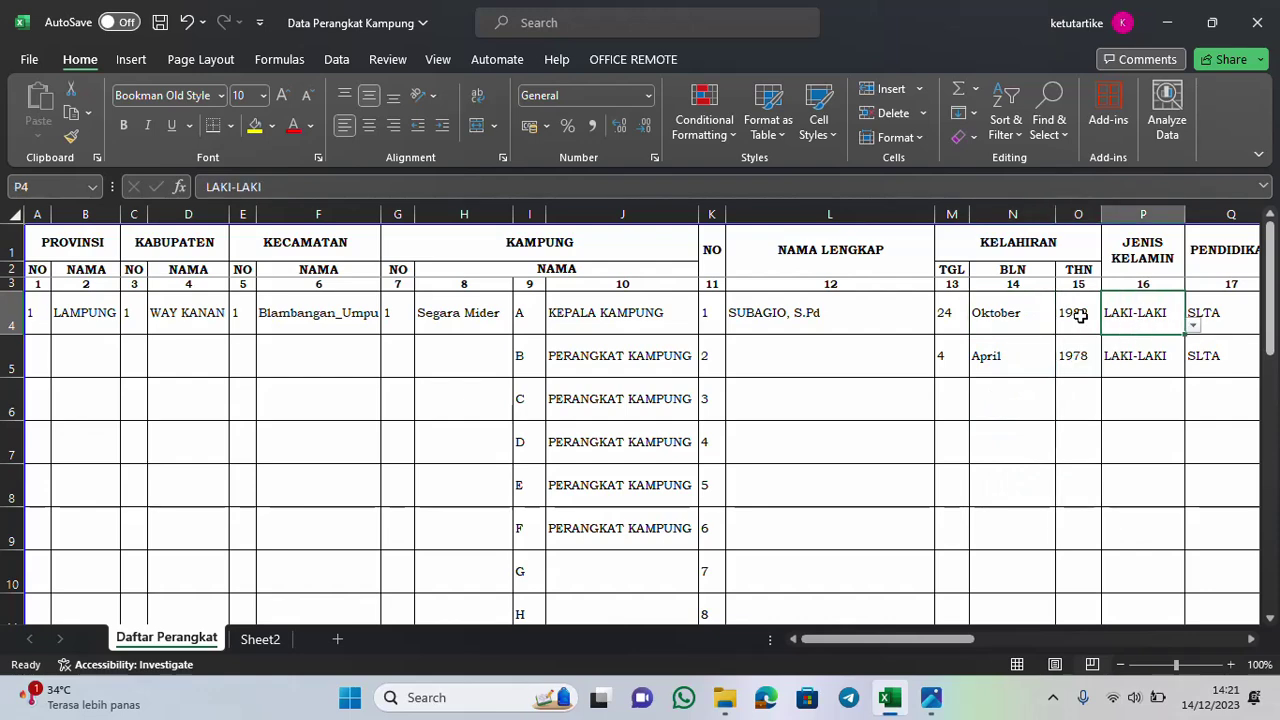
Keep LAKI-LAKI as the gender in P4 and choose S1 as the education level in Q4
{"action": "left_click_drag", "start_coordinate": [966, 639], "coordinate": [1017, 603]}
{"action": "left_click", "coordinate": [496, 327]}
{"action": "left_click", "coordinate": [474, 344]}
{"action": "left_click", "coordinate": [574, 316]}
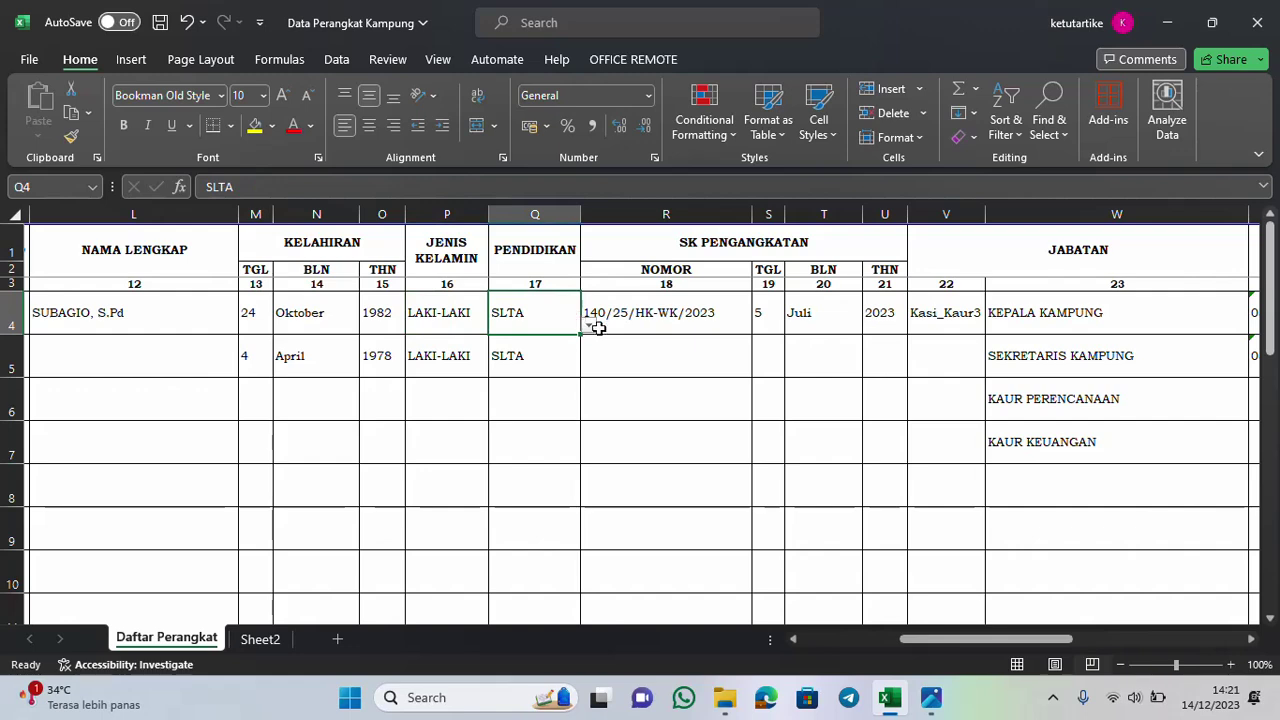
{"action": "left_click", "coordinate": [592, 325]}
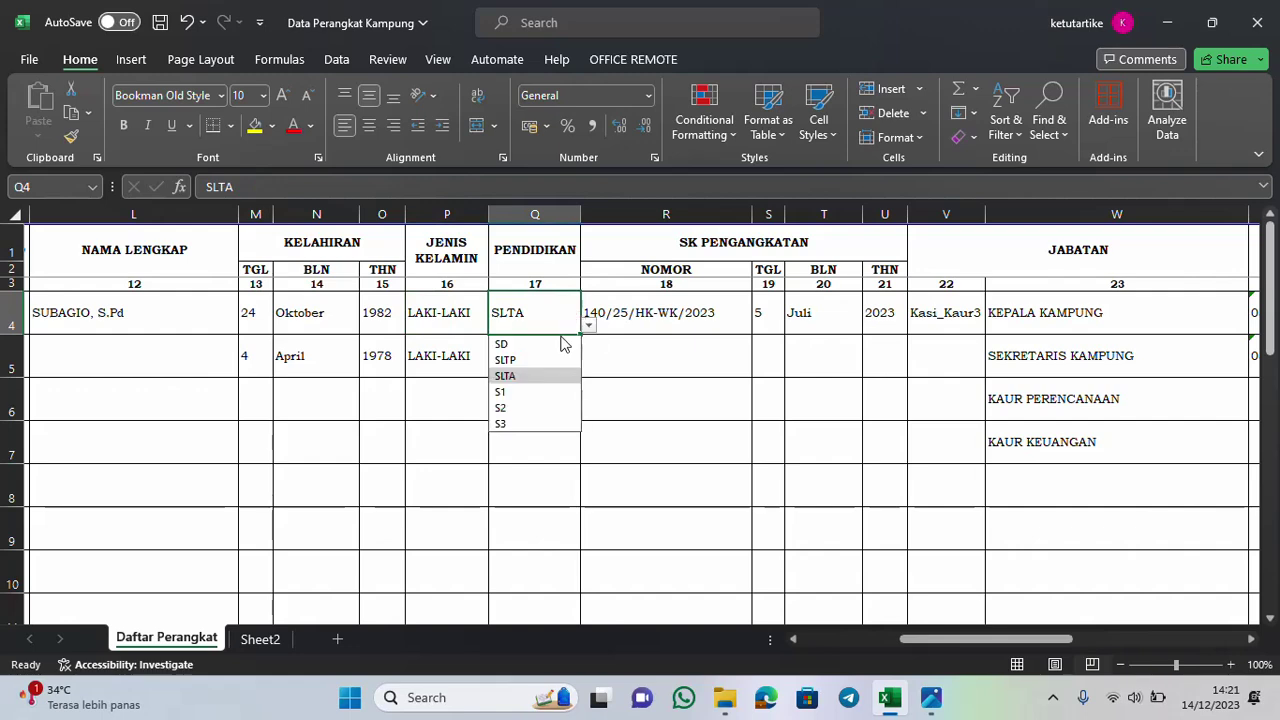
{"action": "left_click", "coordinate": [528, 391]}
Correct the decree number in R4 to 140/224/IX-13/HK/2023
{"action": "left_click", "coordinate": [630, 328]}
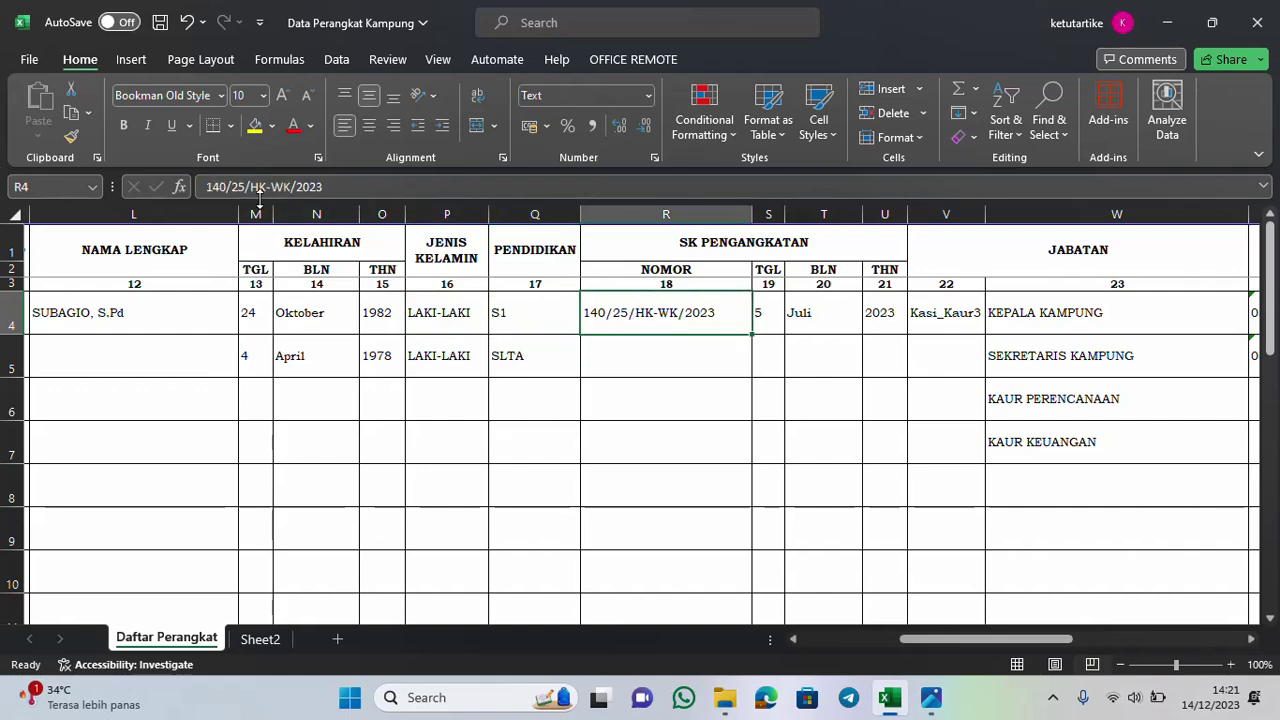
{"action": "left_click", "coordinate": [340, 186]}
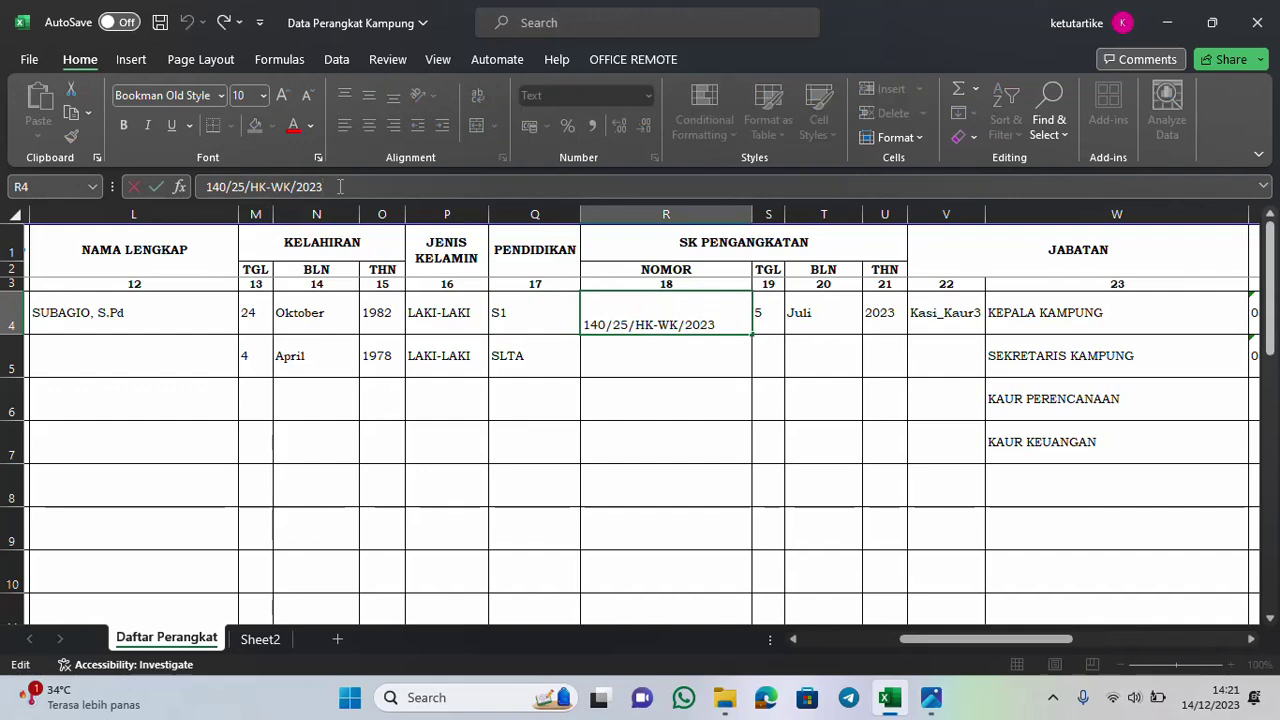
{"action": "key", "text": "BackSpace"}
{"action": "key", "text": "BackSpace"}
{"action": "key", "text": "BackSpace"}
{"action": "key", "text": "BackSpace"}
{"action": "key", "text": "BackSpace"}
{"action": "key", "text": "BackSpace"}
{"action": "key", "text": "BackSpace"}
{"action": "key", "text": "BackSpace"}
{"action": "key", "text": "BackSpace"}
{"action": "key", "text": "BackSpace"}
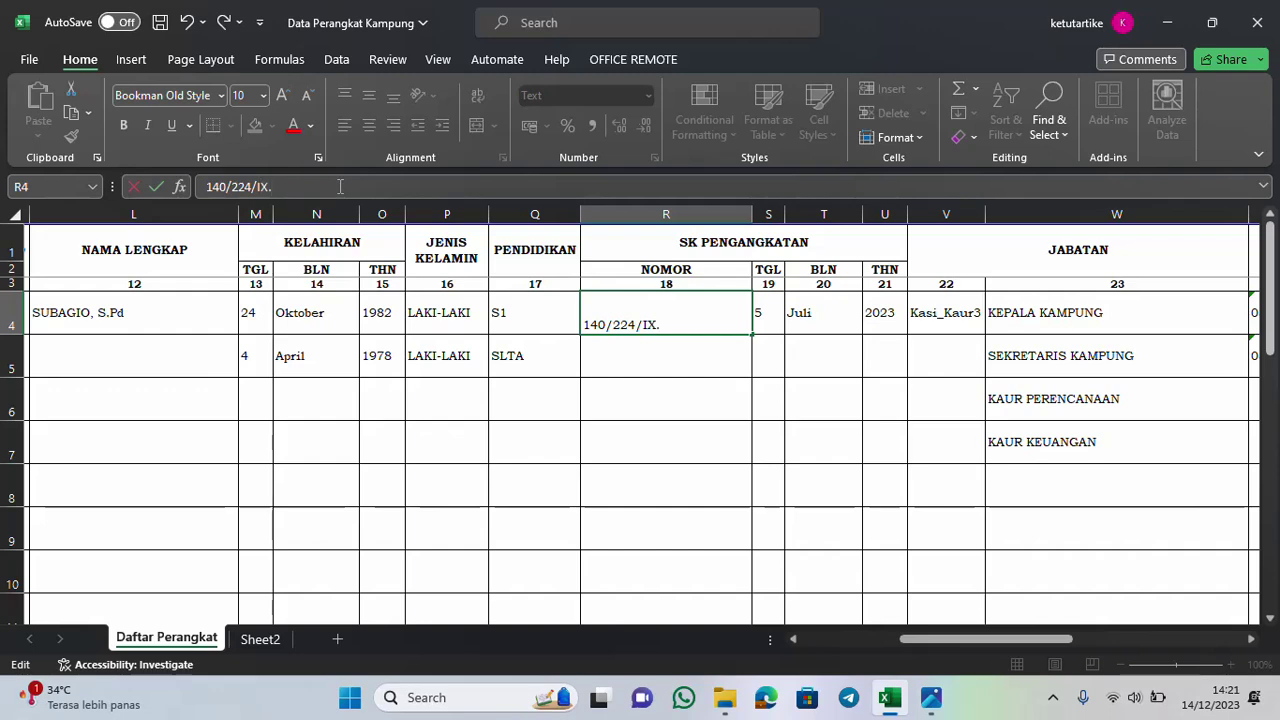
{"action": "type", "text": "-13"}
{"action": "type", "text": "/HK/2023"}
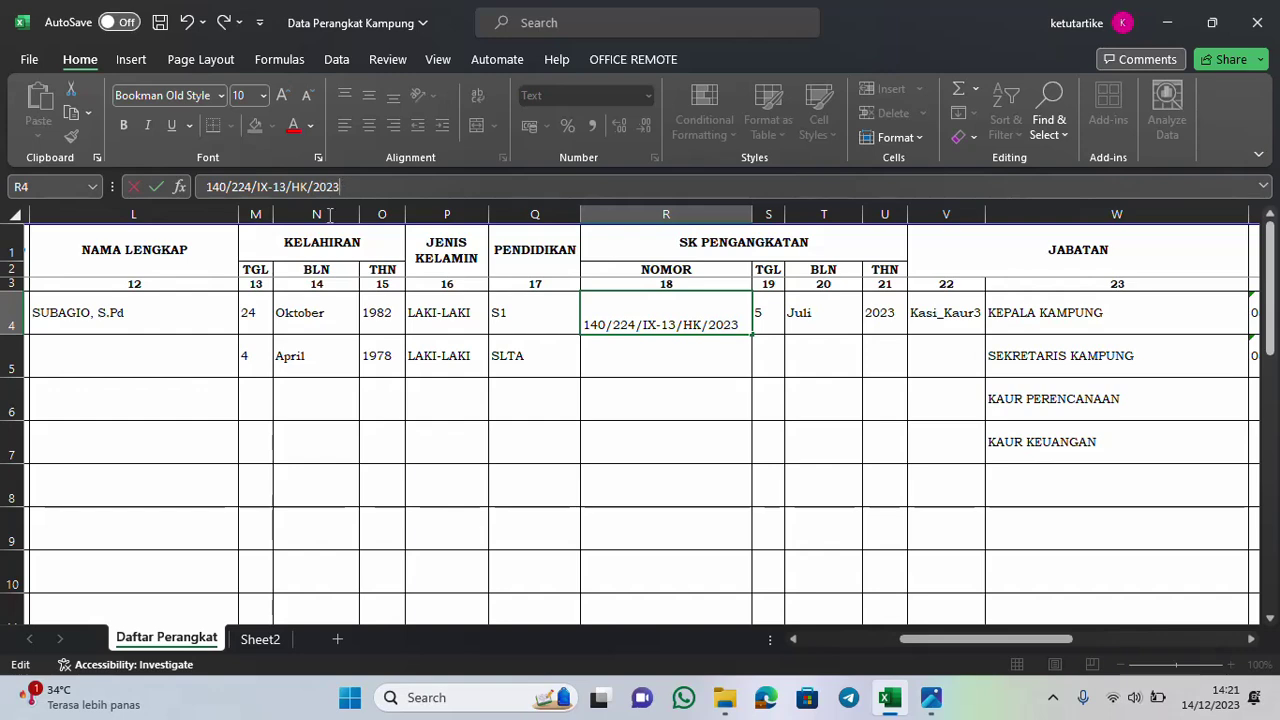
{"action": "left_click", "coordinate": [773, 314]}
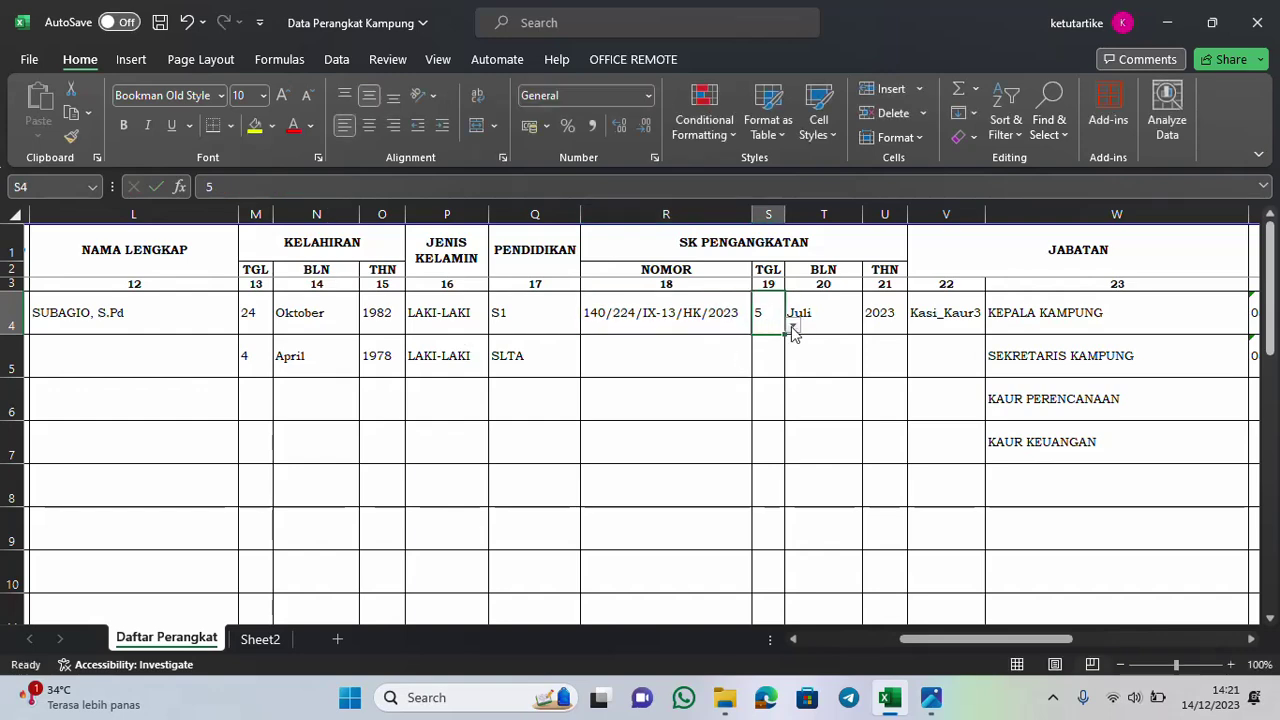
Set the SK date in row 4 to day 7, keeping Juli and 2023
{"action": "left_click", "coordinate": [792, 327]}
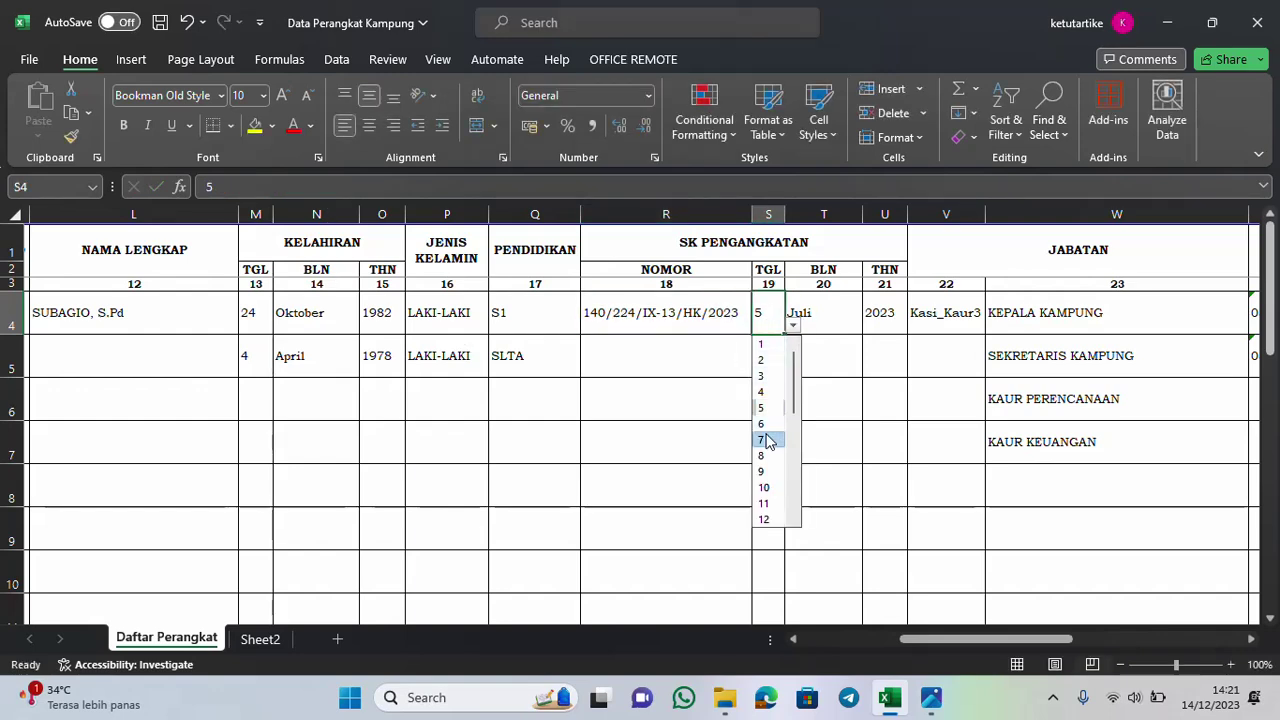
{"action": "left_click", "coordinate": [768, 441]}
{"action": "left_click", "coordinate": [834, 323]}
{"action": "left_click", "coordinate": [874, 326]}
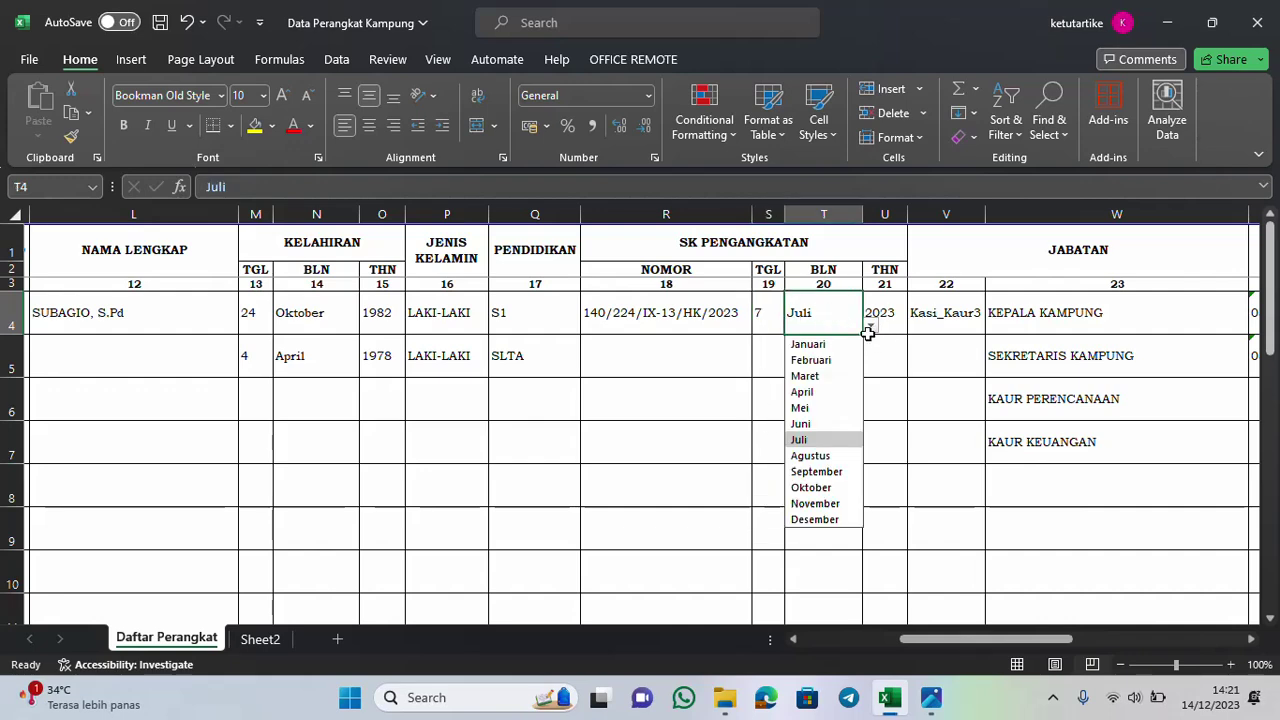
{"action": "left_click", "coordinate": [830, 441]}
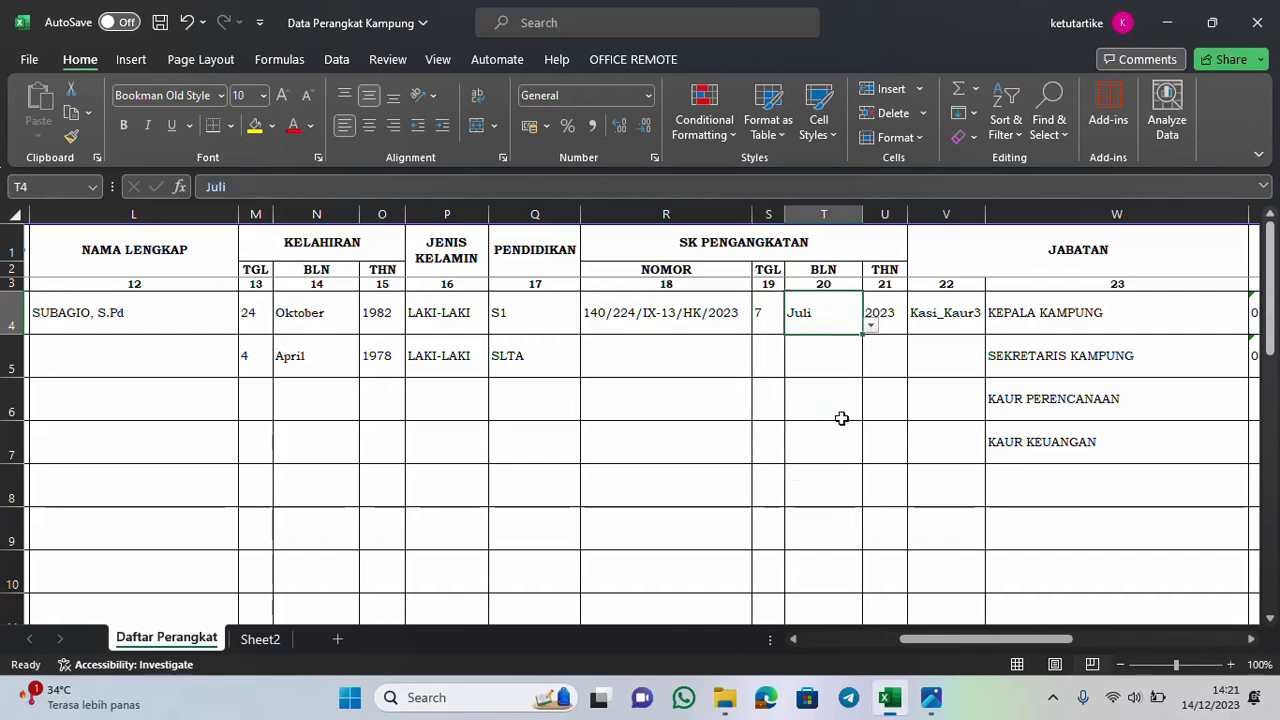
{"action": "left_click", "coordinate": [888, 318]}
{"action": "left_click", "coordinate": [915, 327]}
{"action": "left_click", "coordinate": [880, 439]}
{"action": "left_click", "coordinate": [937, 330]}
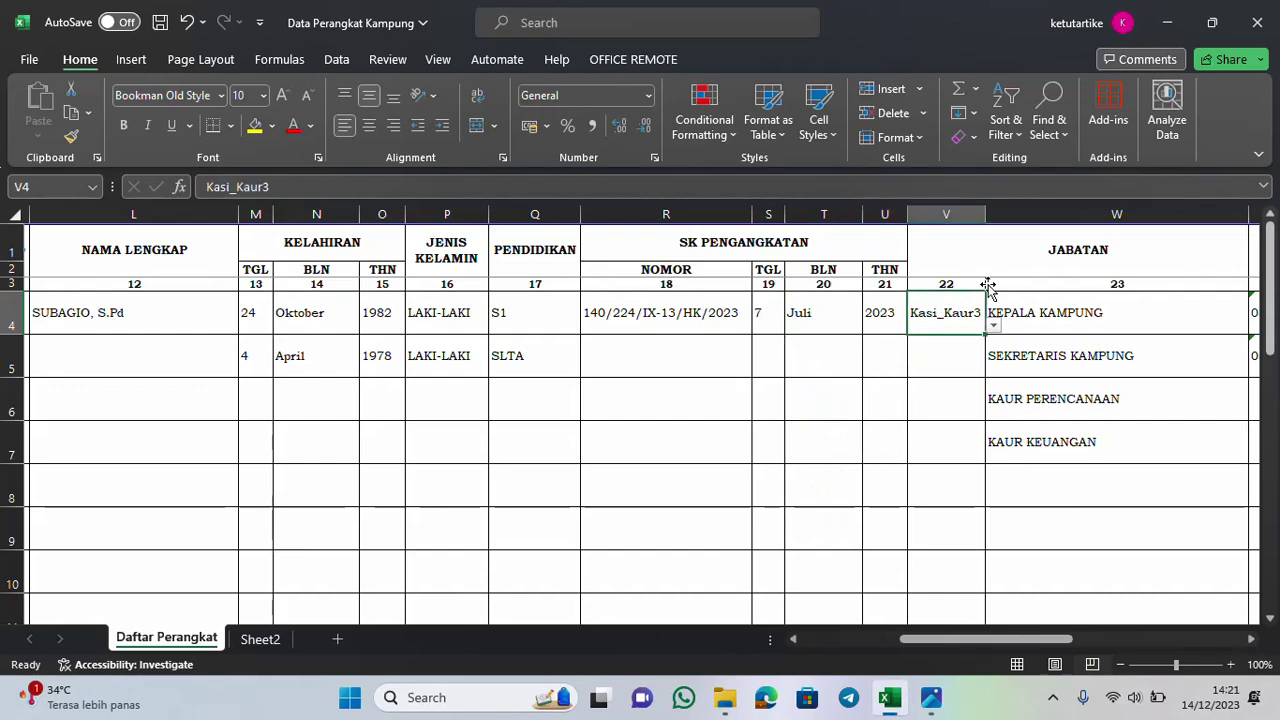
{"action": "left_click", "coordinate": [995, 326]}
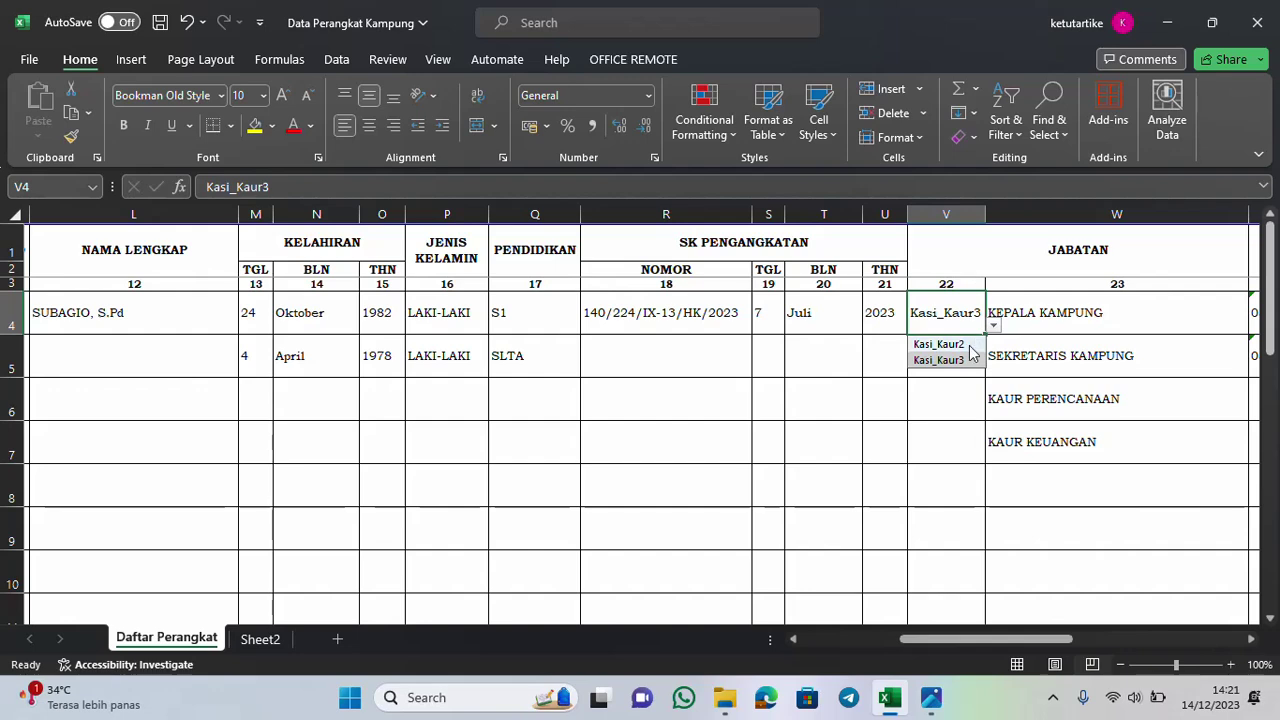
{"action": "left_click", "coordinate": [968, 346]}
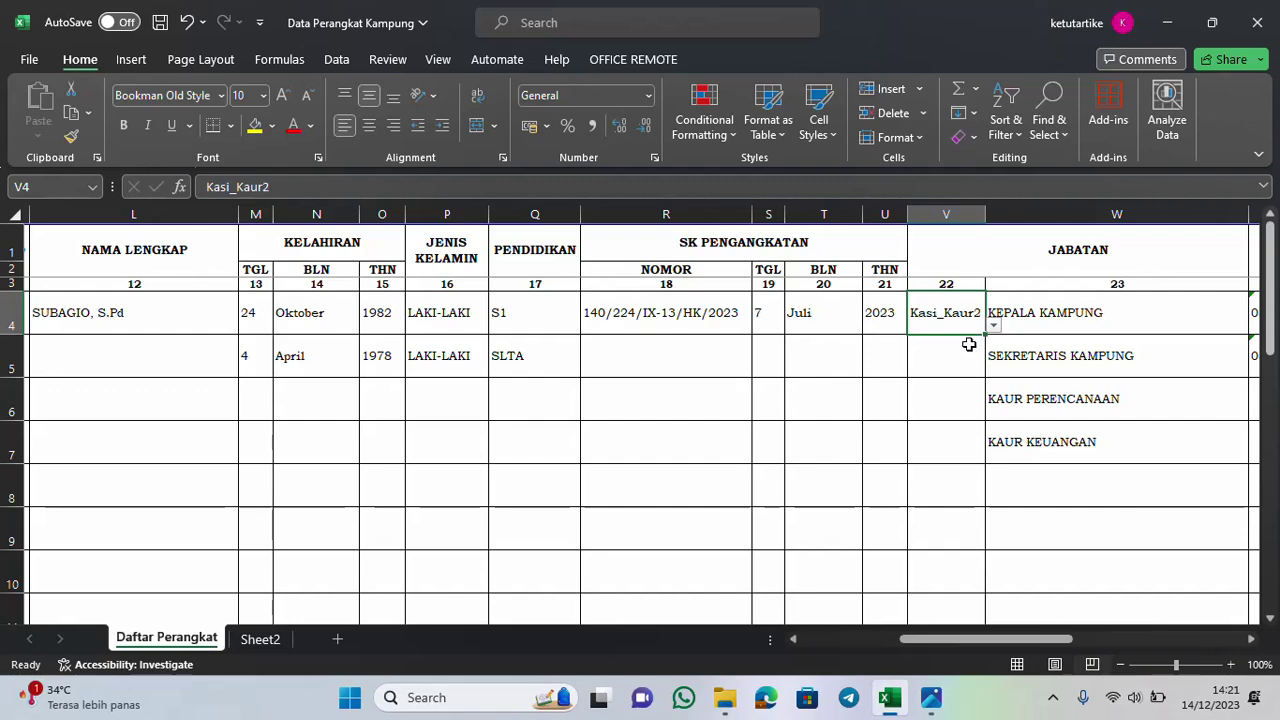
{"action": "left_click", "coordinate": [994, 326]}
{"action": "left_click", "coordinate": [968, 362]}
{"action": "left_click_drag", "start_coordinate": [1057, 637], "coordinate": [1087, 637]}
Check the W4 position list and reconfirm Kasi_Kaur3 in V4, leaving KEPALA KAMPUNG unchanged
{"action": "left_click", "coordinate": [988, 320]}
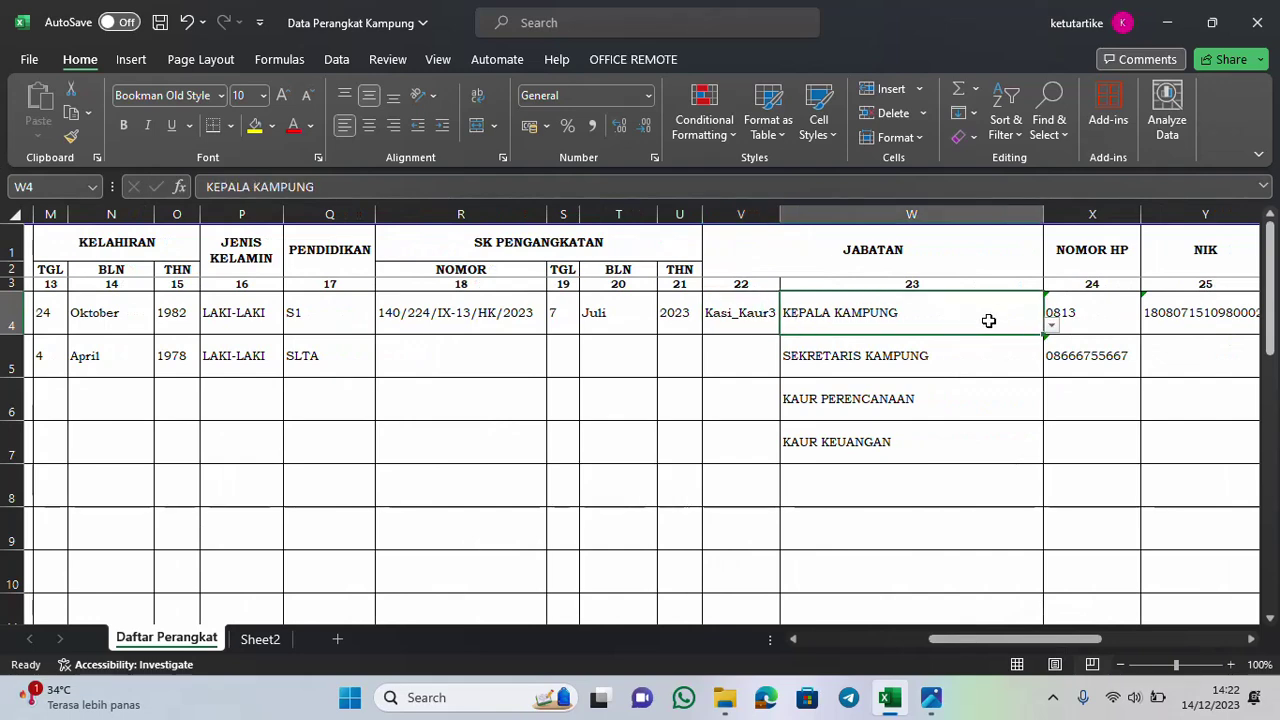
{"action": "left_click", "coordinate": [1052, 327]}
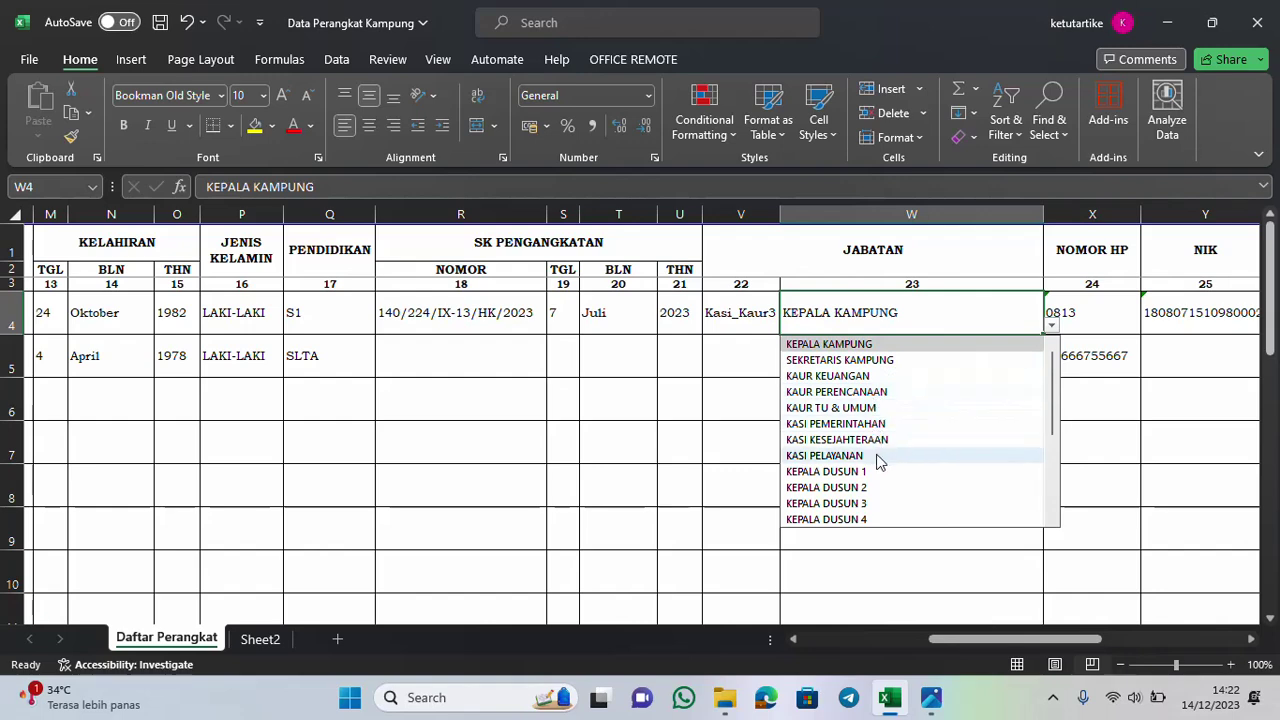
{"action": "left_click", "coordinate": [739, 322]}
{"action": "left_click", "coordinate": [788, 326]}
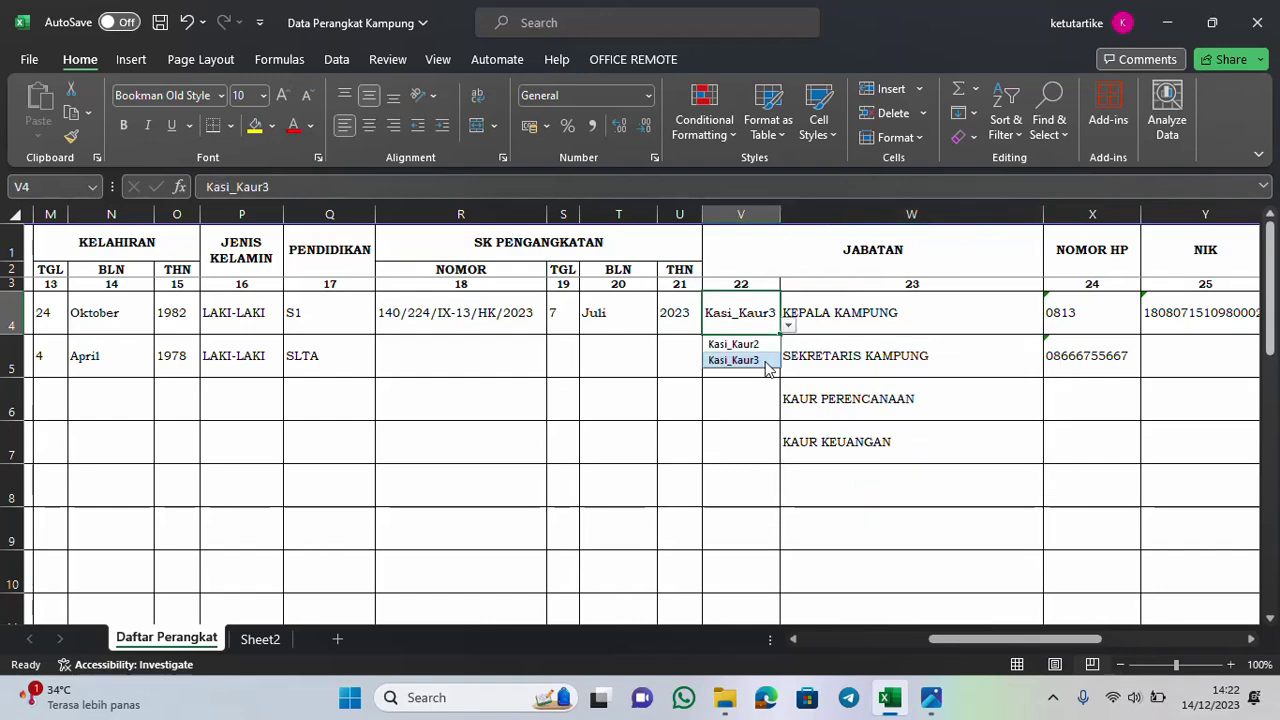
{"action": "left_click", "coordinate": [738, 344]}
{"action": "left_click", "coordinate": [909, 316]}
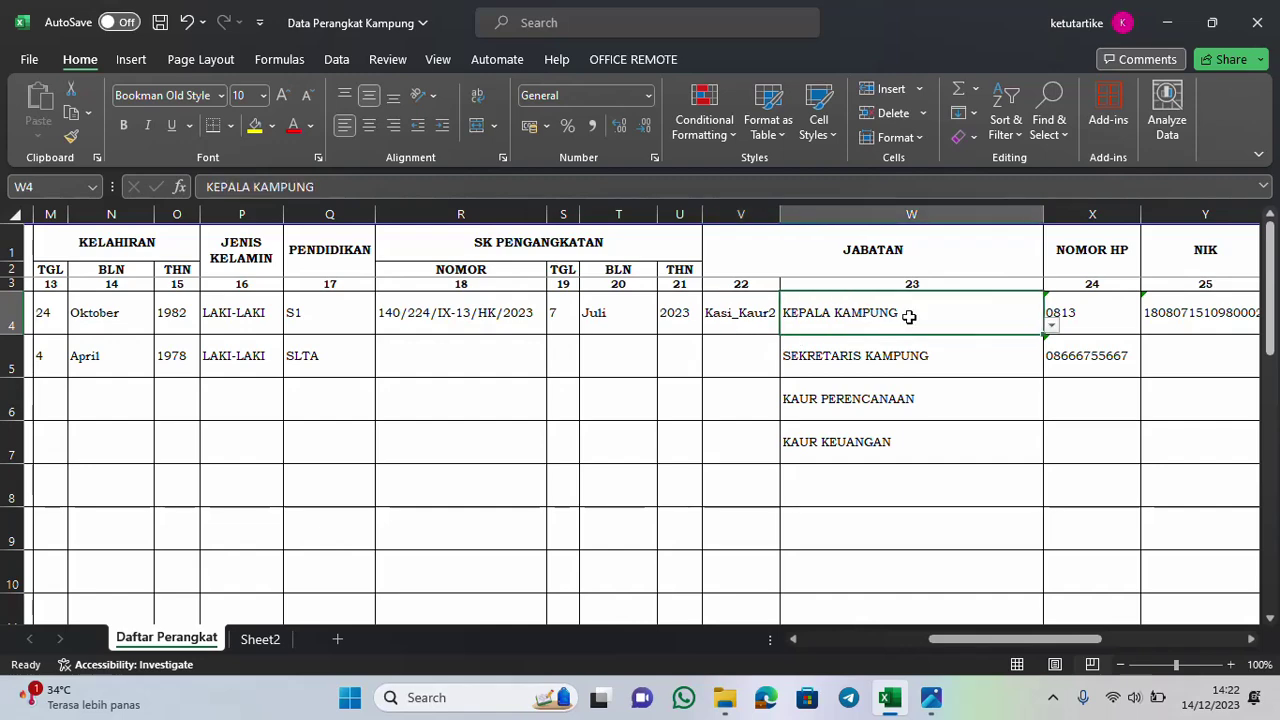
{"action": "left_click", "coordinate": [1053, 328]}
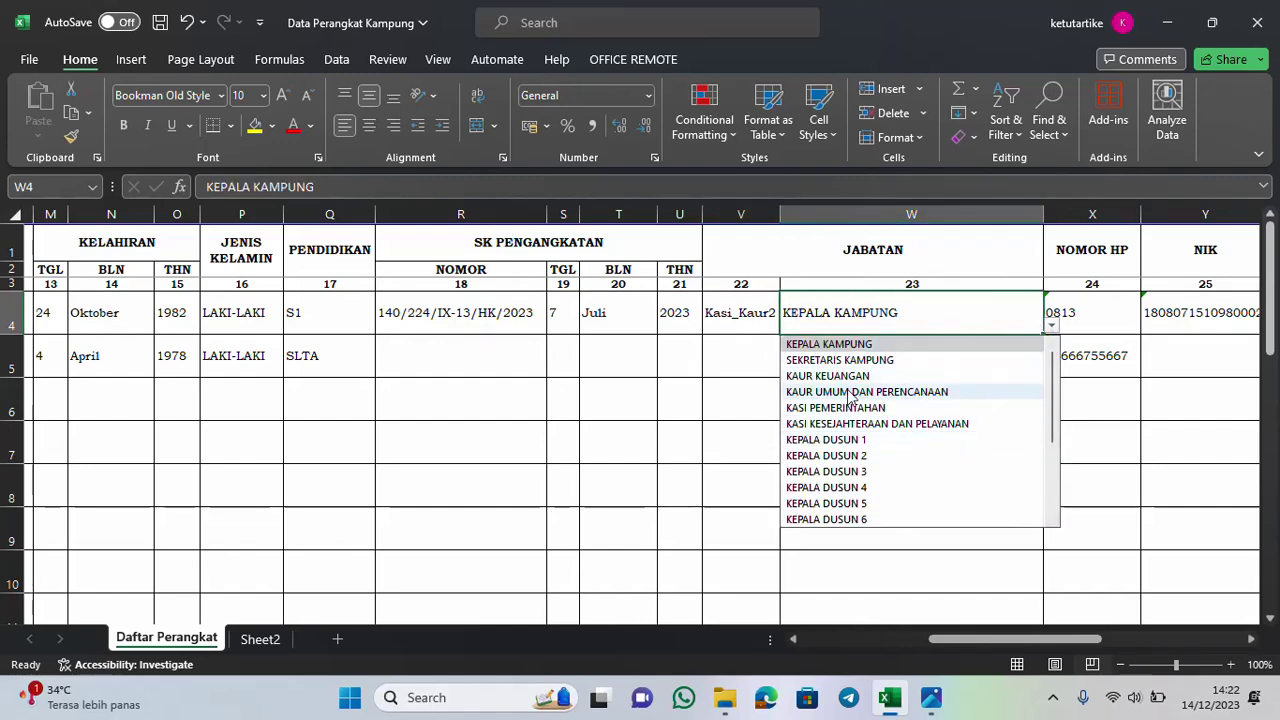
{"action": "left_click", "coordinate": [765, 320]}
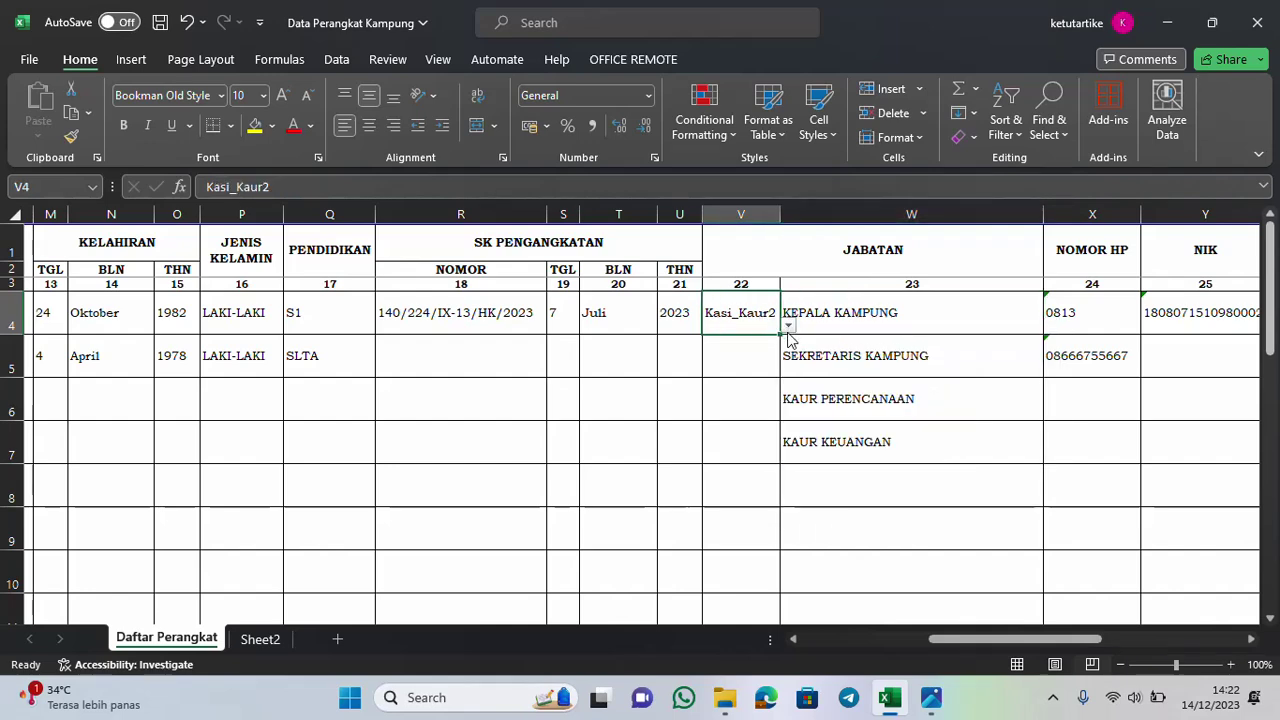
{"action": "left_click", "coordinate": [787, 330]}
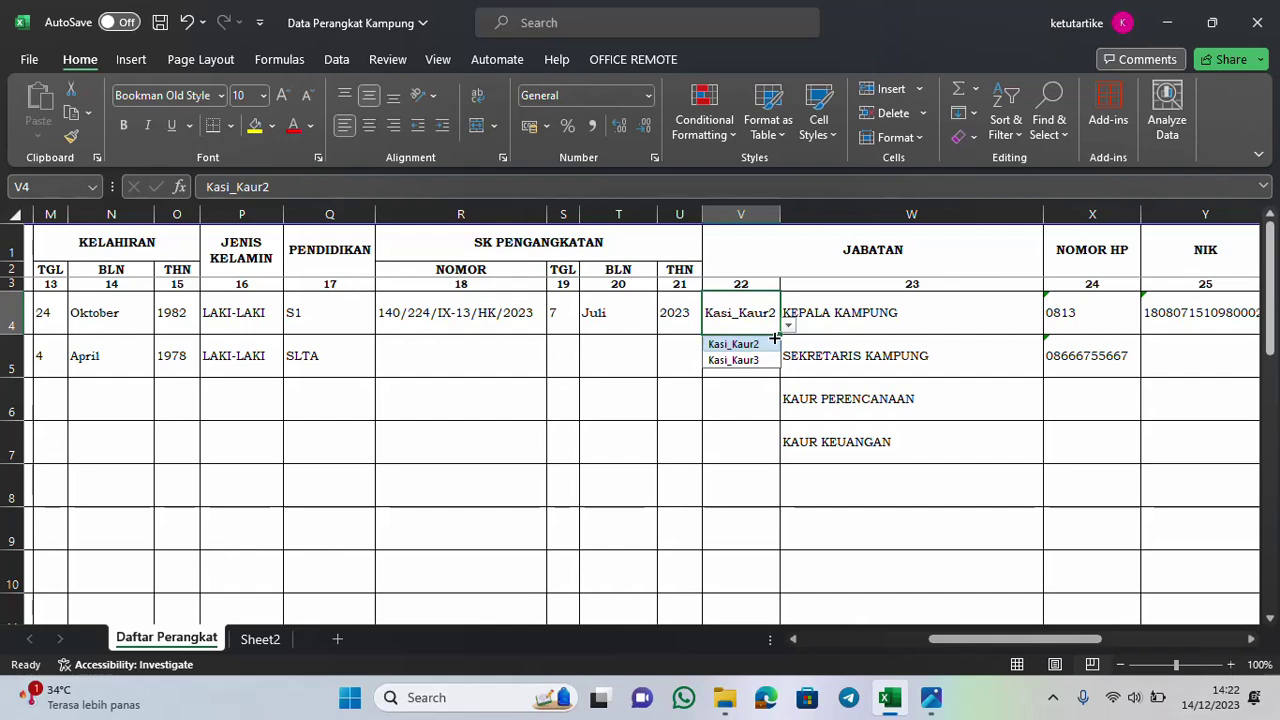
{"action": "left_click", "coordinate": [748, 360]}
{"action": "left_click", "coordinate": [969, 325]}
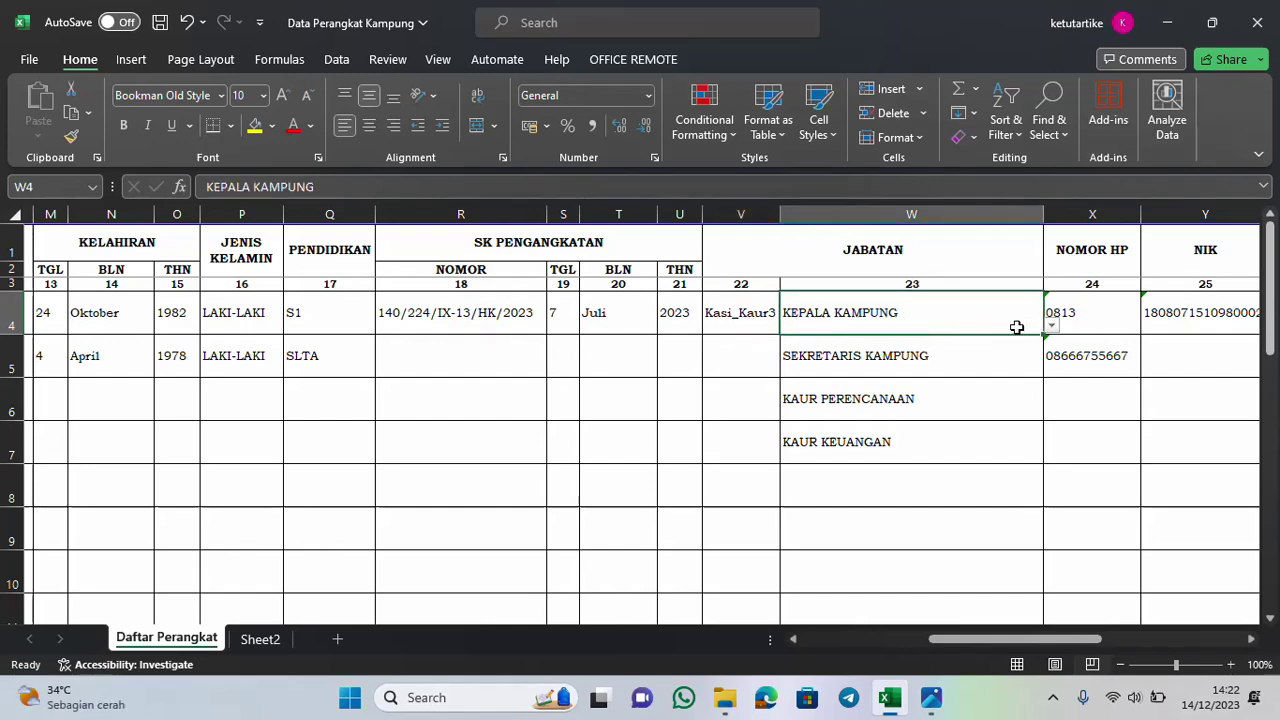
Replace the phone number in X4 with the new number
{"action": "double_click", "coordinate": [1083, 314]}
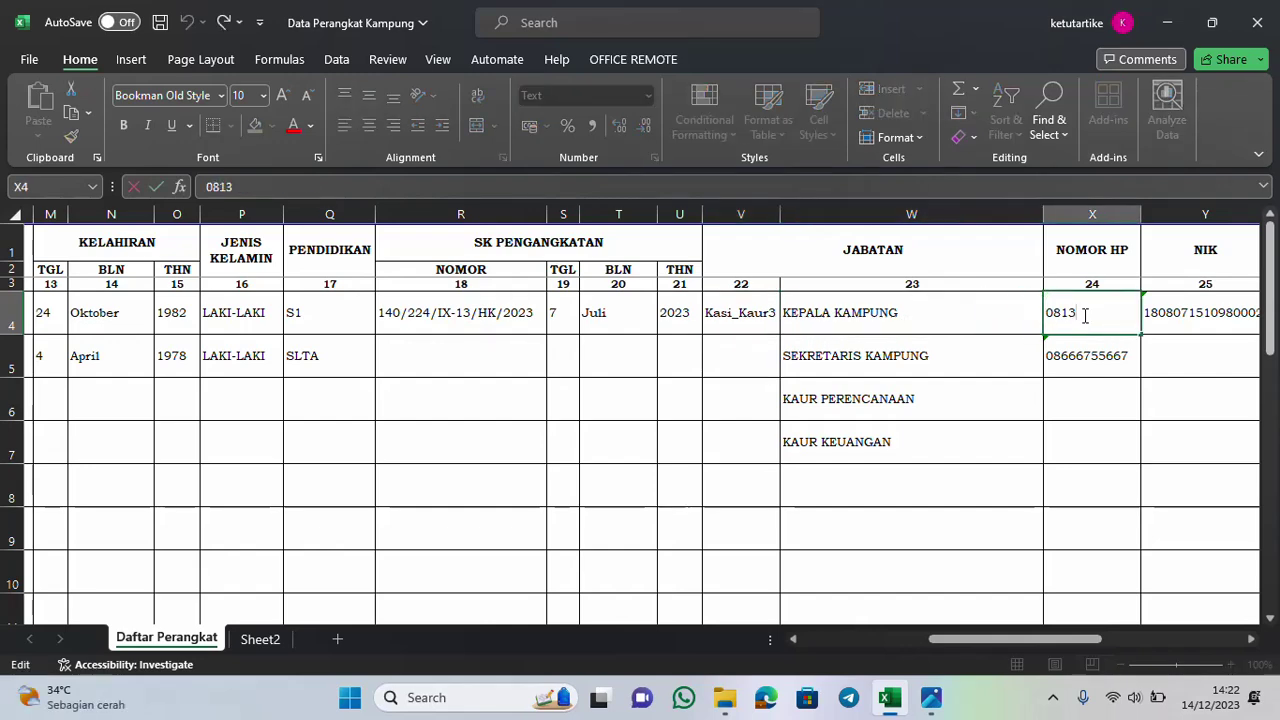
{"action": "type", "text": "999999"}
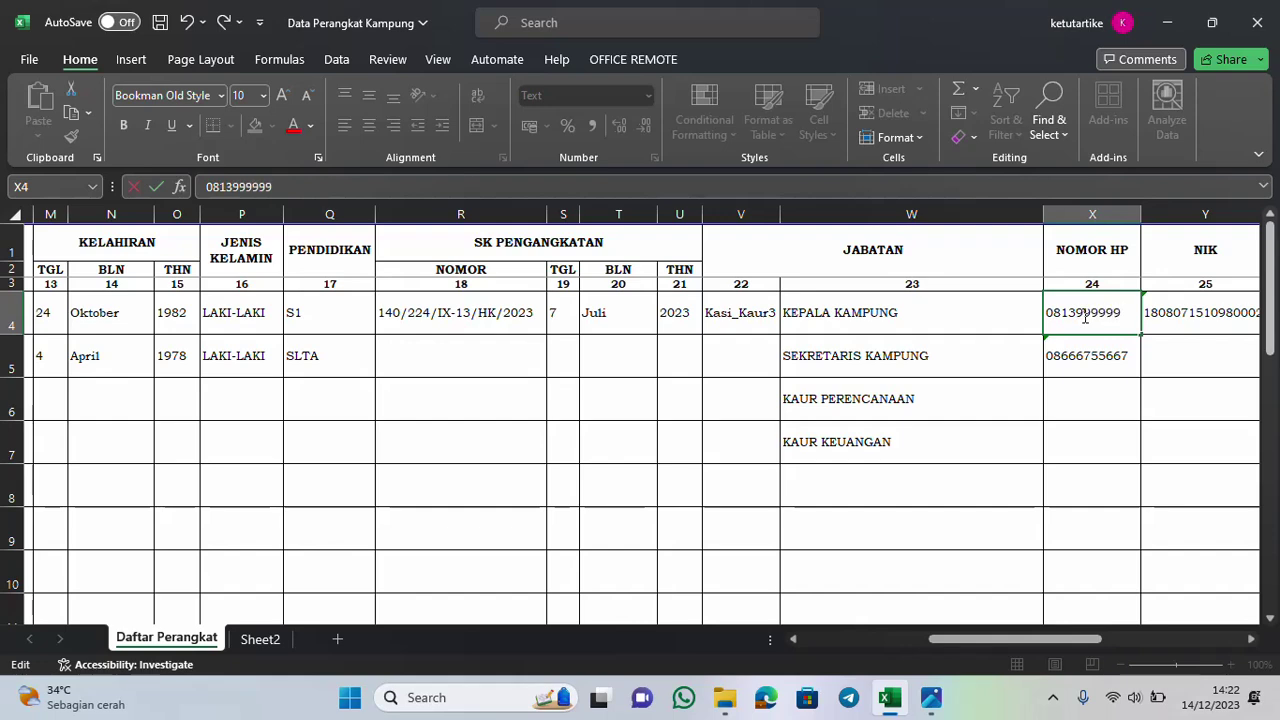
{"action": "key", "text": "BackSpace"}
{"action": "key", "text": "BackSpace"}
{"action": "key", "text": "BackSpace"}
{"action": "key", "text": "BackSpace"}
{"action": "key", "text": "BackSpace"}
{"action": "key", "text": "BackSpace"}
{"action": "key", "text": "BackSpace"}
{"action": "key", "text": "BackSpace"}
{"action": "key", "text": "BackSpace"}
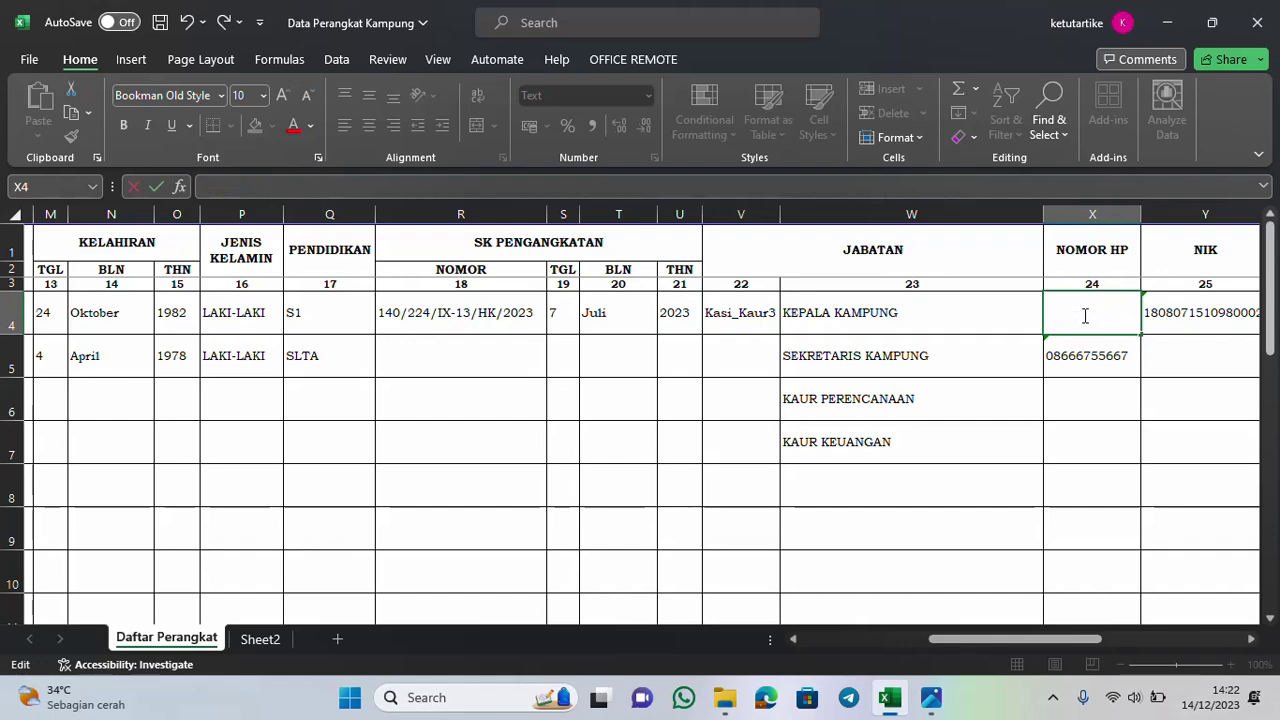
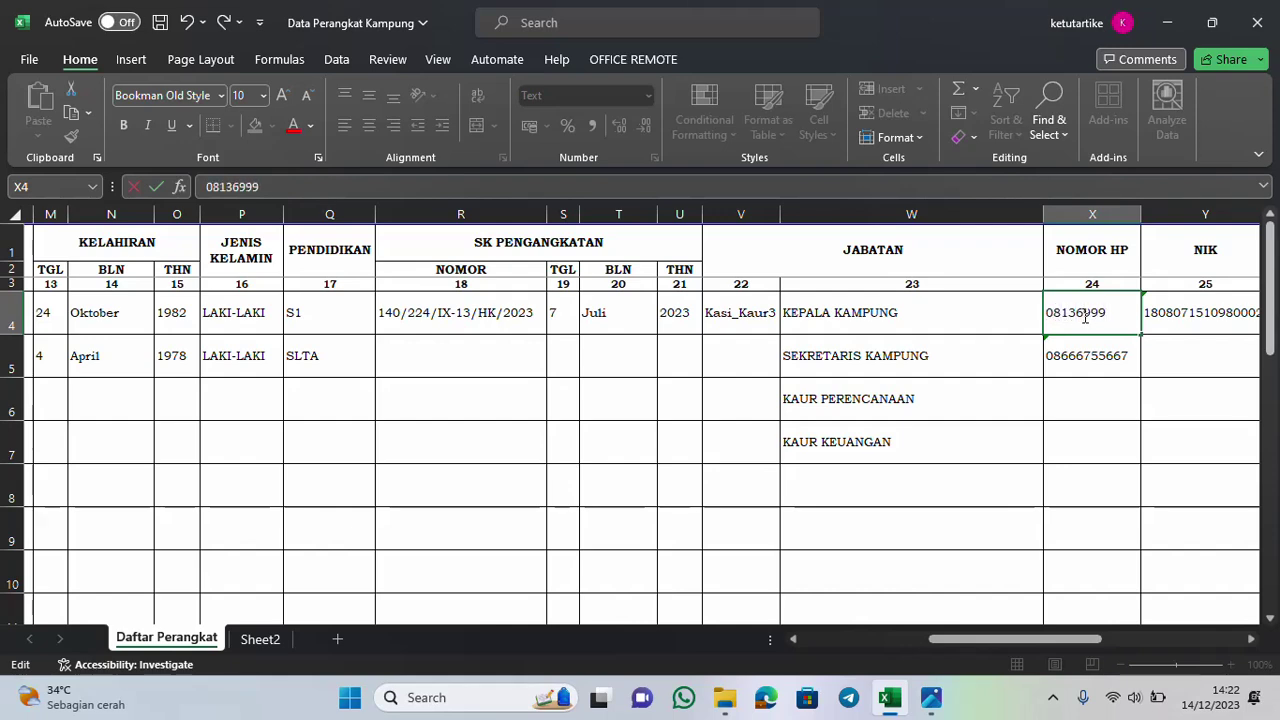
{"action": "key", "text": "Return"}
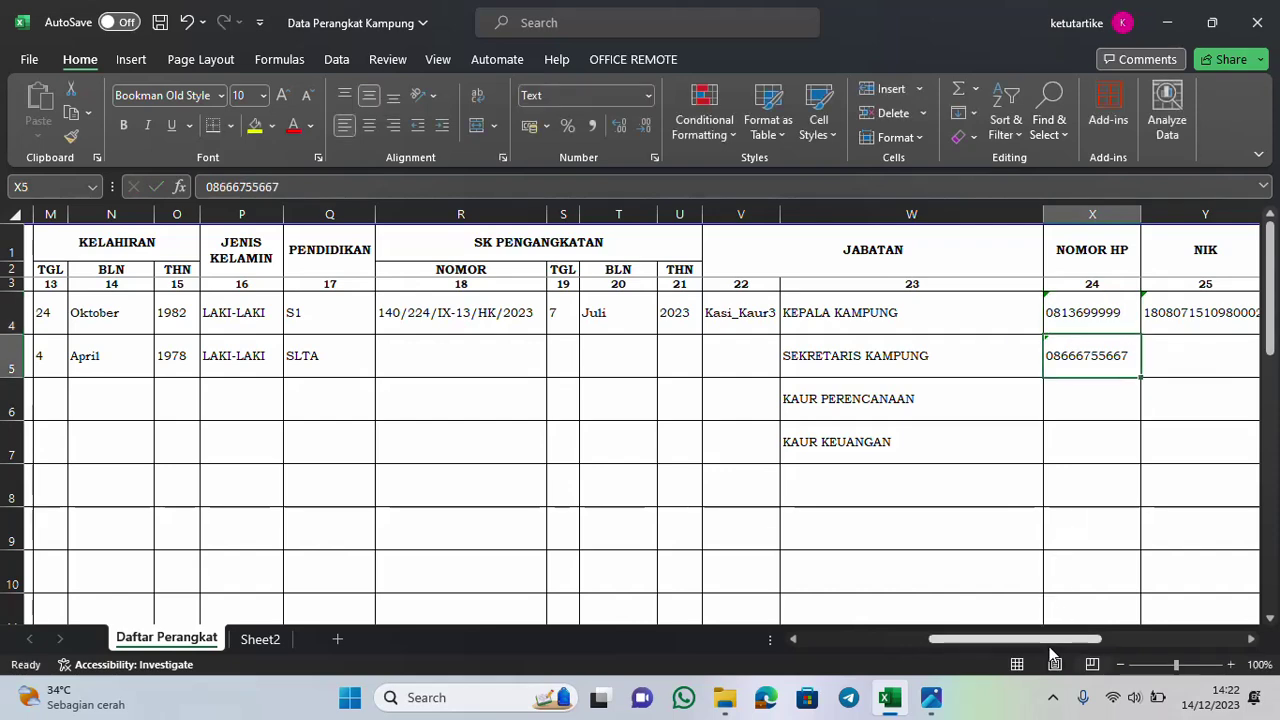
Enter the new NIK in Y4 and the family card number in Z4
{"action": "left_click_drag", "start_coordinate": [1052, 645], "coordinate": [1102, 645]}
{"action": "left_click", "coordinate": [818, 316]}
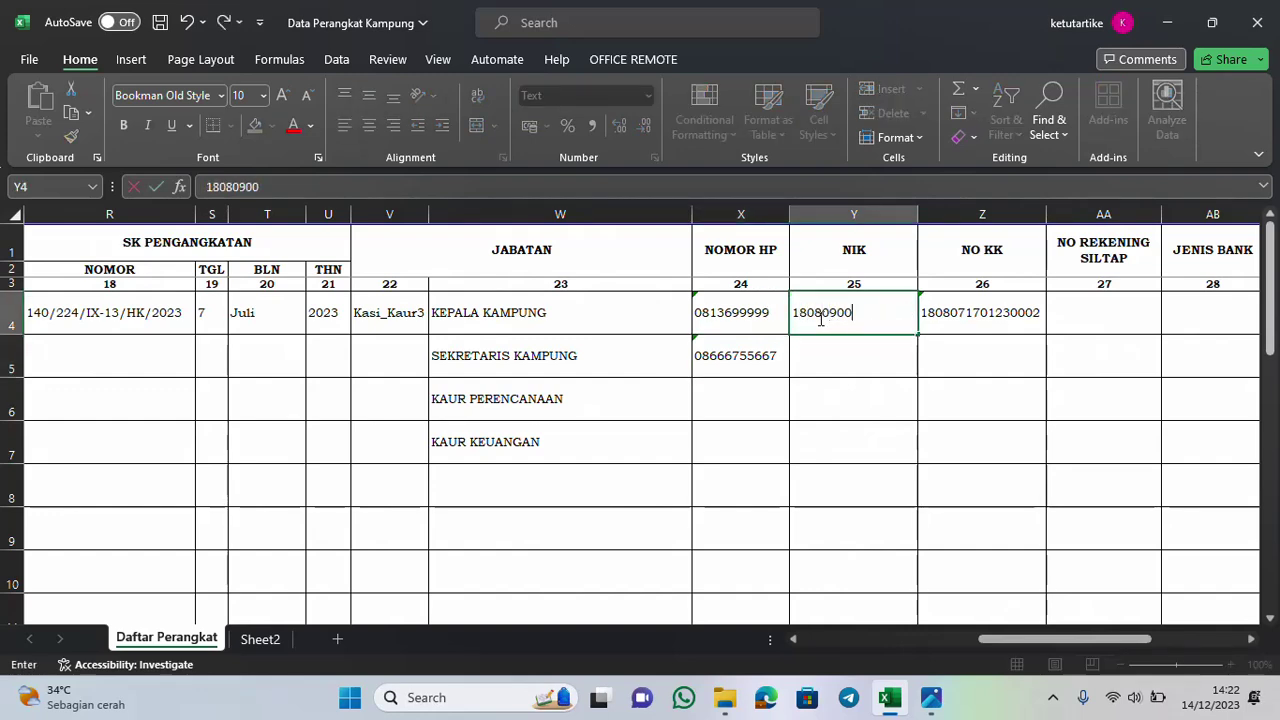
{"action": "key", "text": "Return"}
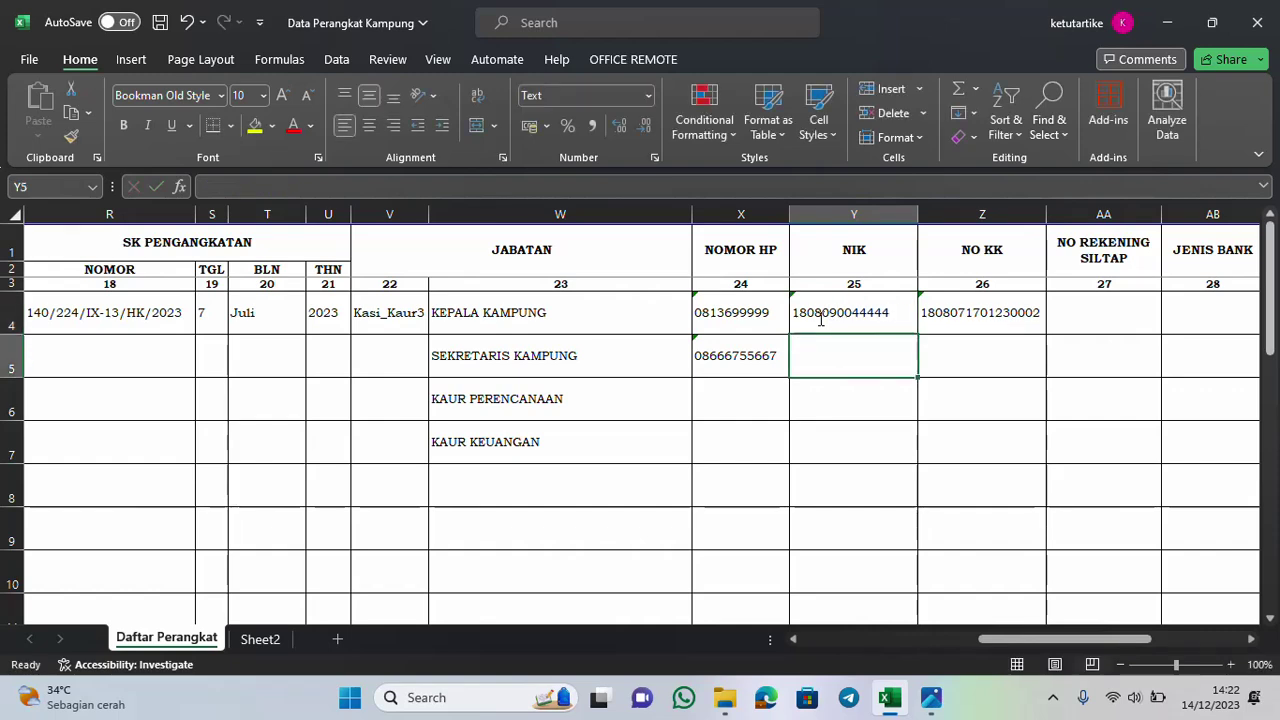
{"action": "left_click", "coordinate": [942, 312]}
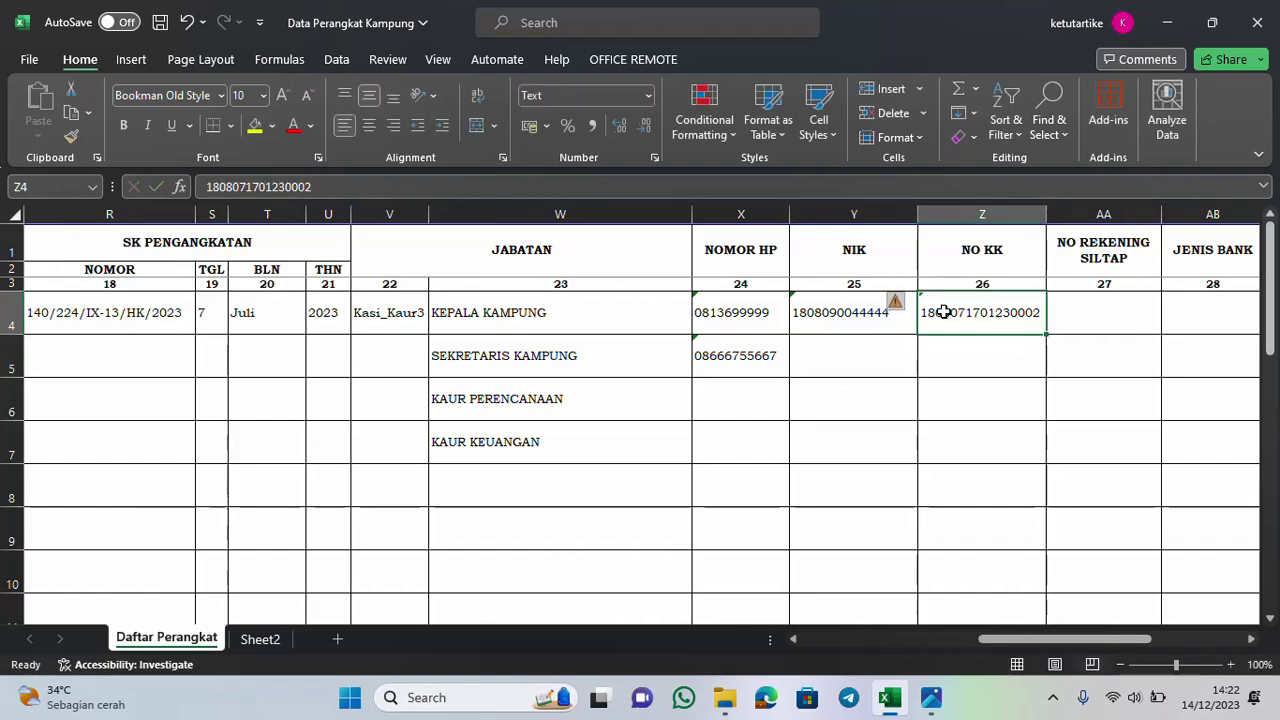
{"action": "type", "text": "1808090222222"}
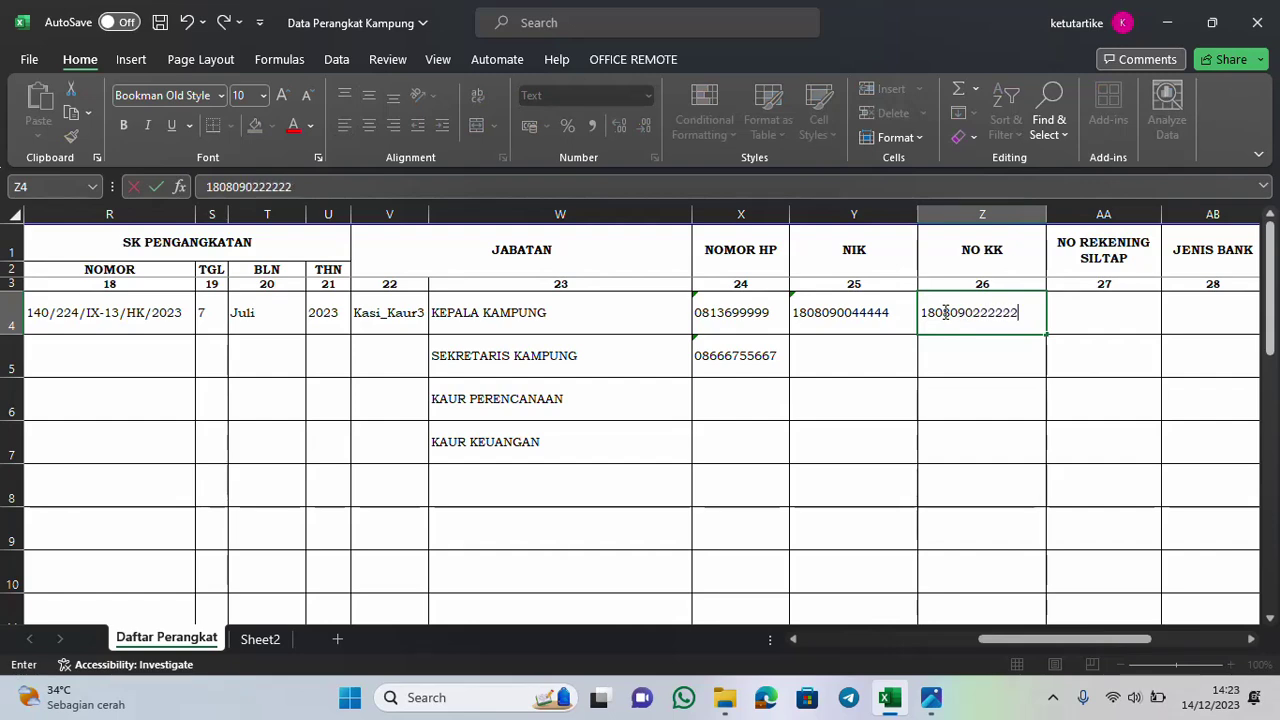
{"action": "key", "text": "Return"}
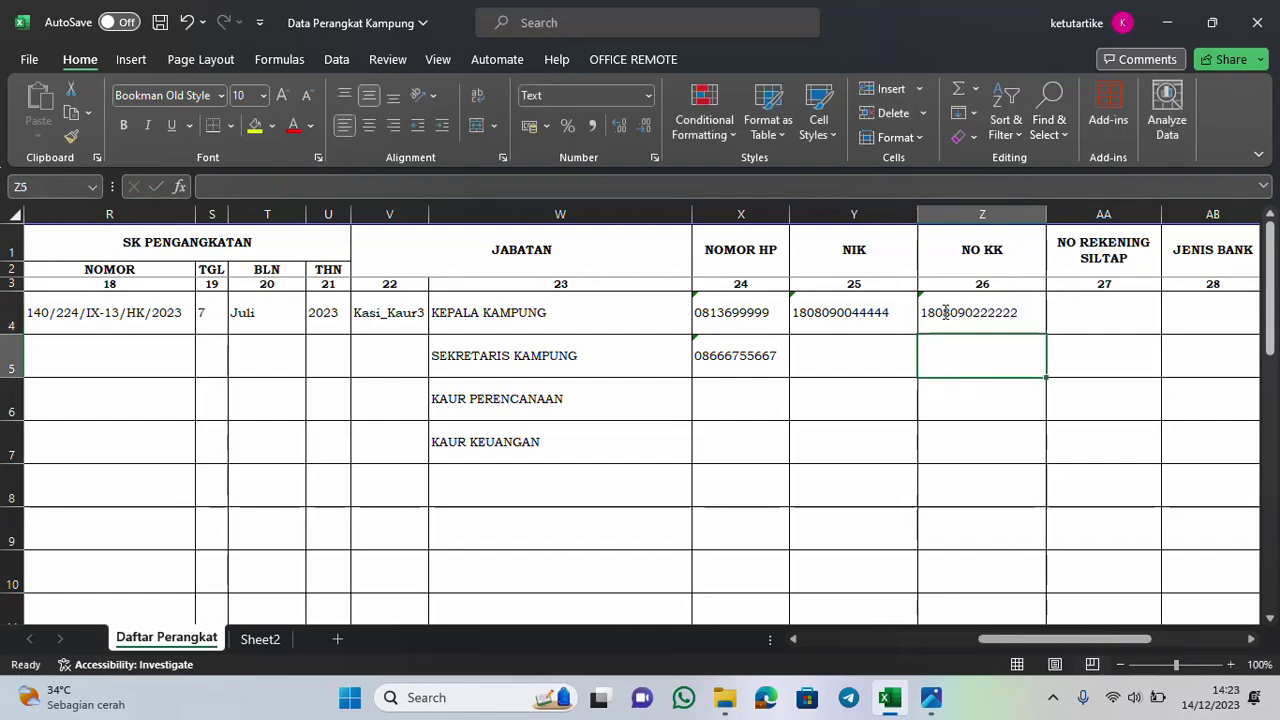
Enter the SILTAP account number in AA4
{"action": "left_click", "coordinate": [1080, 308]}
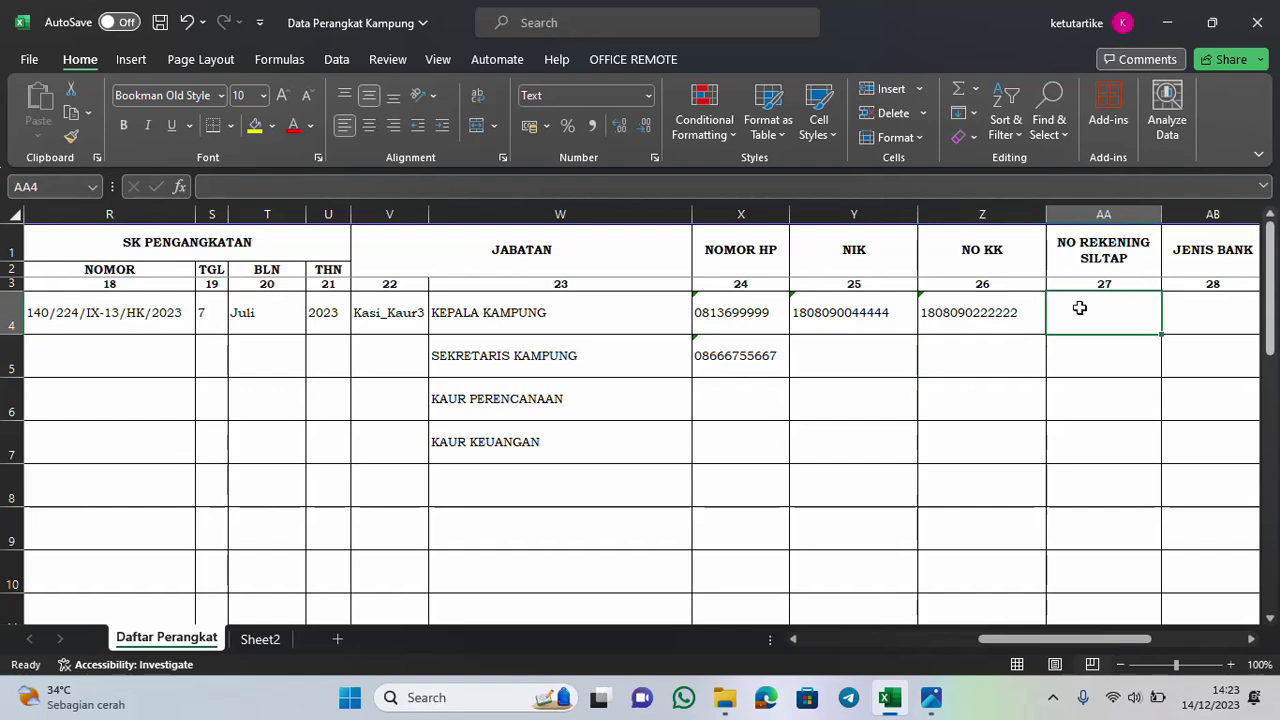
{"action": "type", "text": "18099999"}
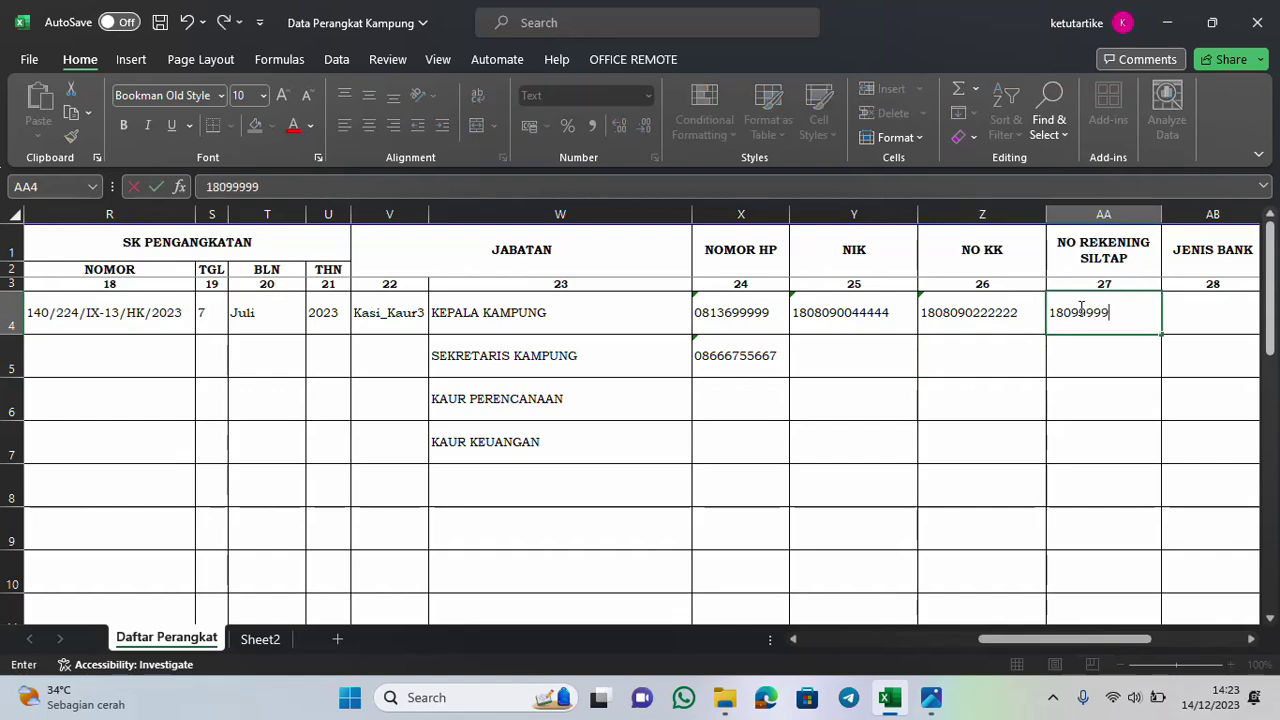
{"action": "key", "text": "Return"}
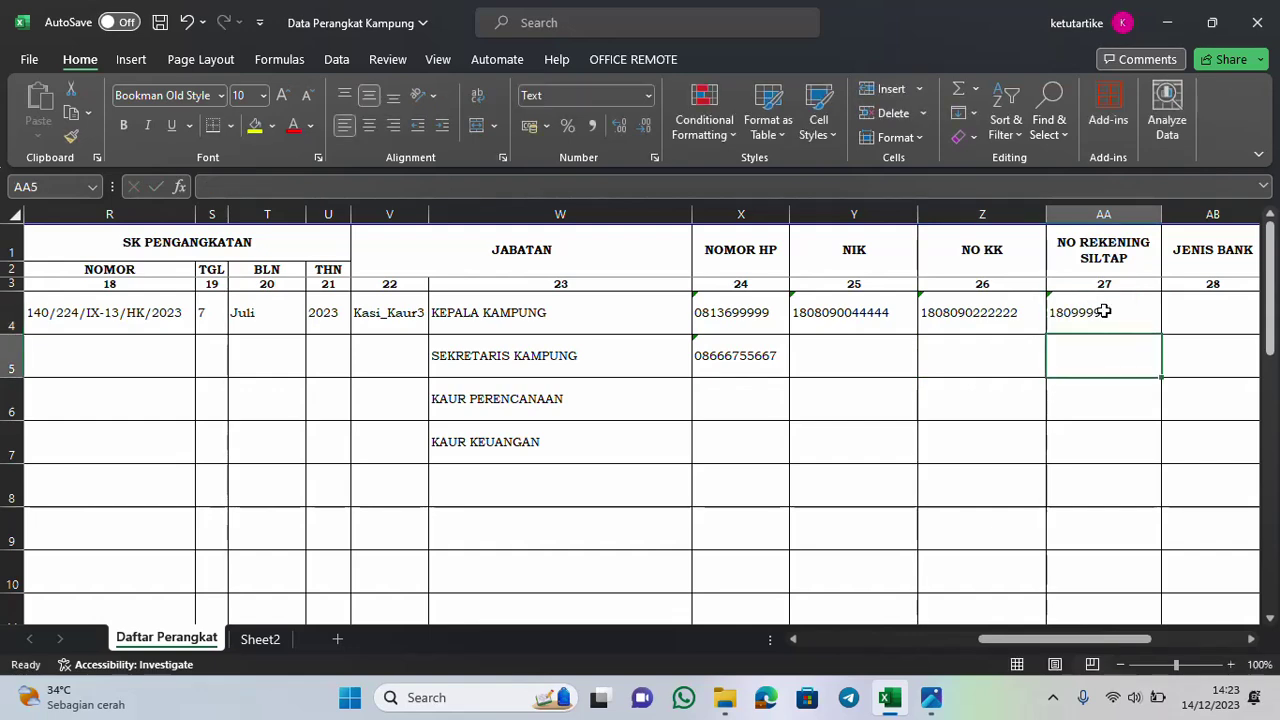
Enter BANK LAMPUNG in AB4 and widen column AB to fit it
{"action": "left_click_drag", "start_coordinate": [1127, 640], "coordinate": [1219, 648]}
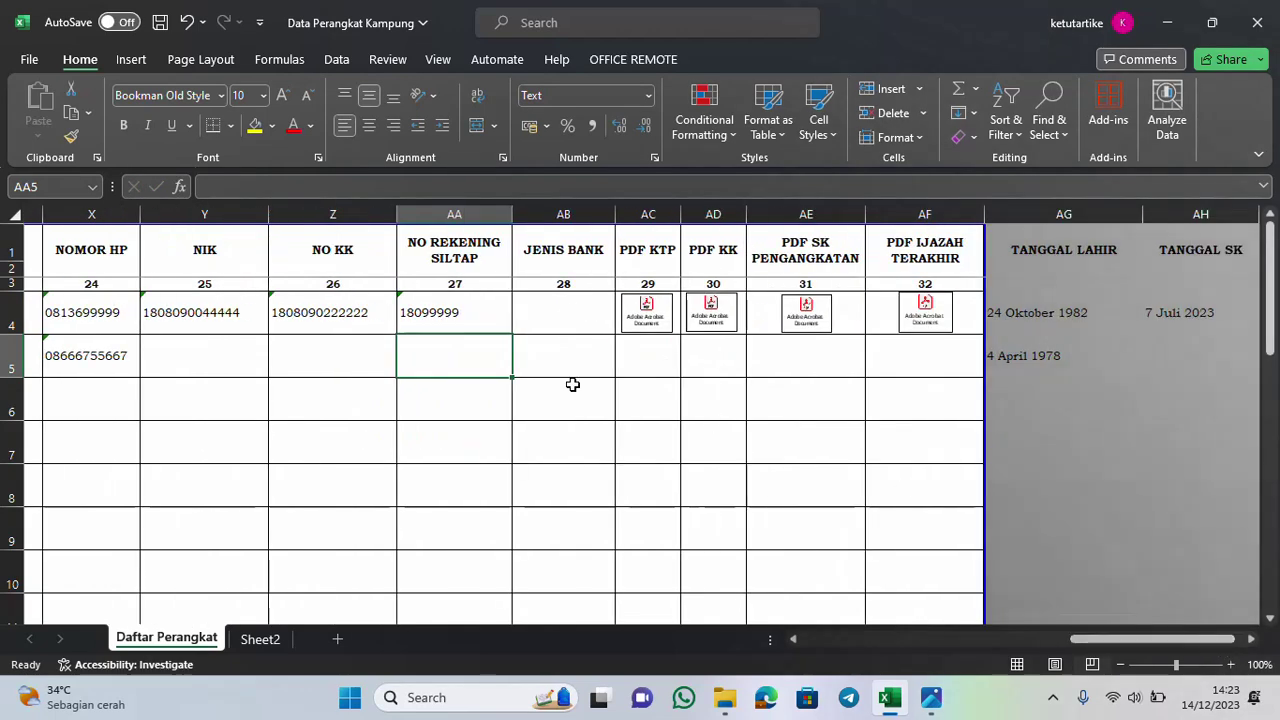
{"action": "left_click", "coordinate": [557, 314]}
{"action": "type", "text": "BA"}
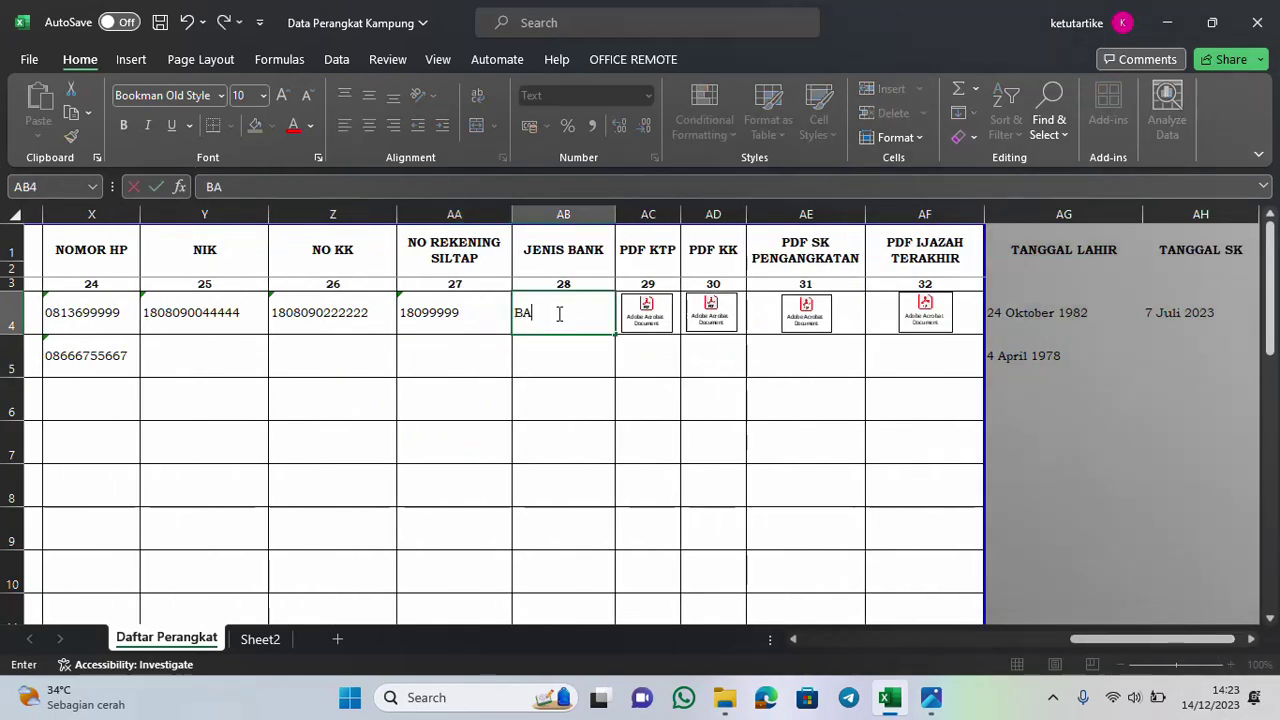
{"action": "type", "text": "NK L"}
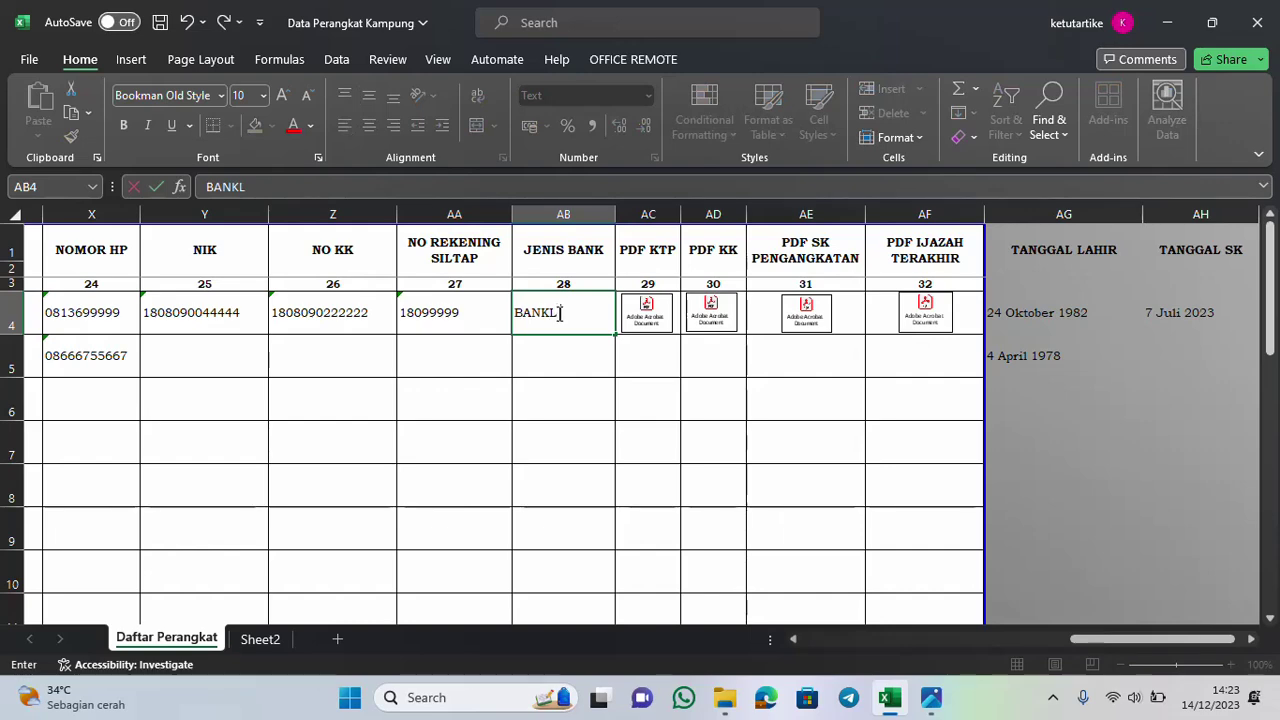
{"action": "type", "text": "AMPUNG"}
{"action": "left_click", "coordinate": [577, 366]}
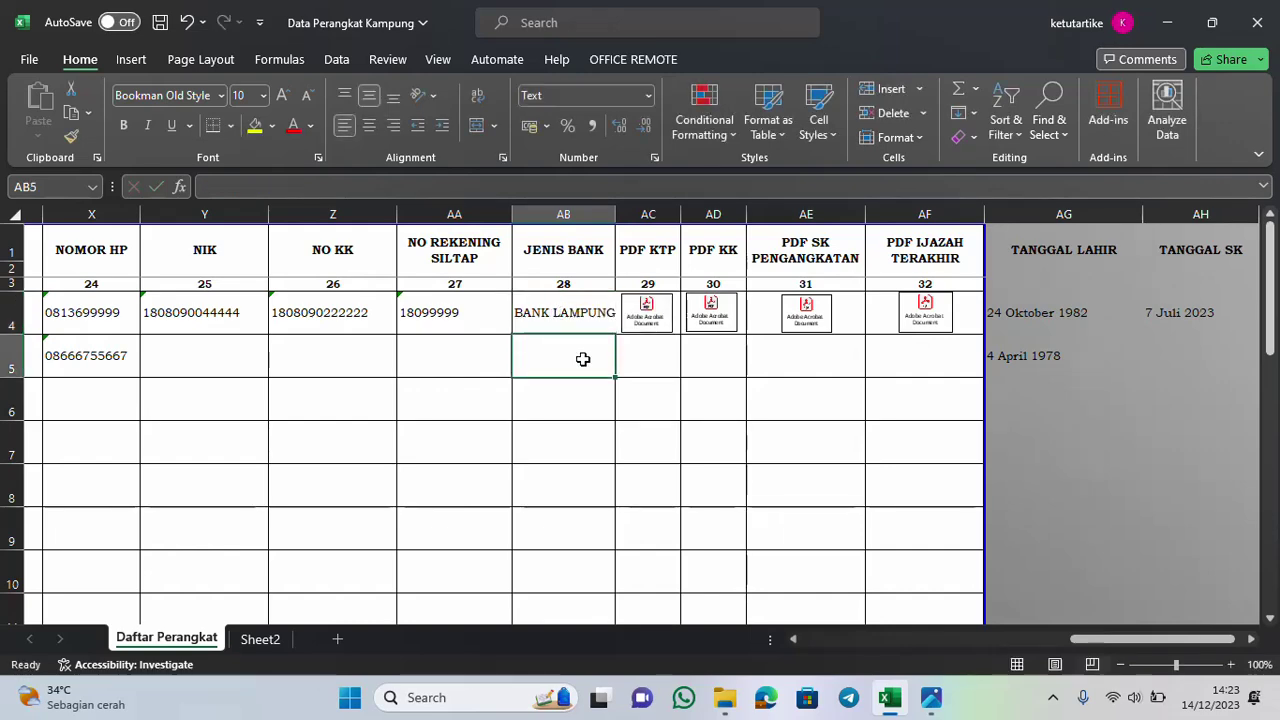
{"action": "left_click_drag", "start_coordinate": [615, 216], "coordinate": [634, 216]}
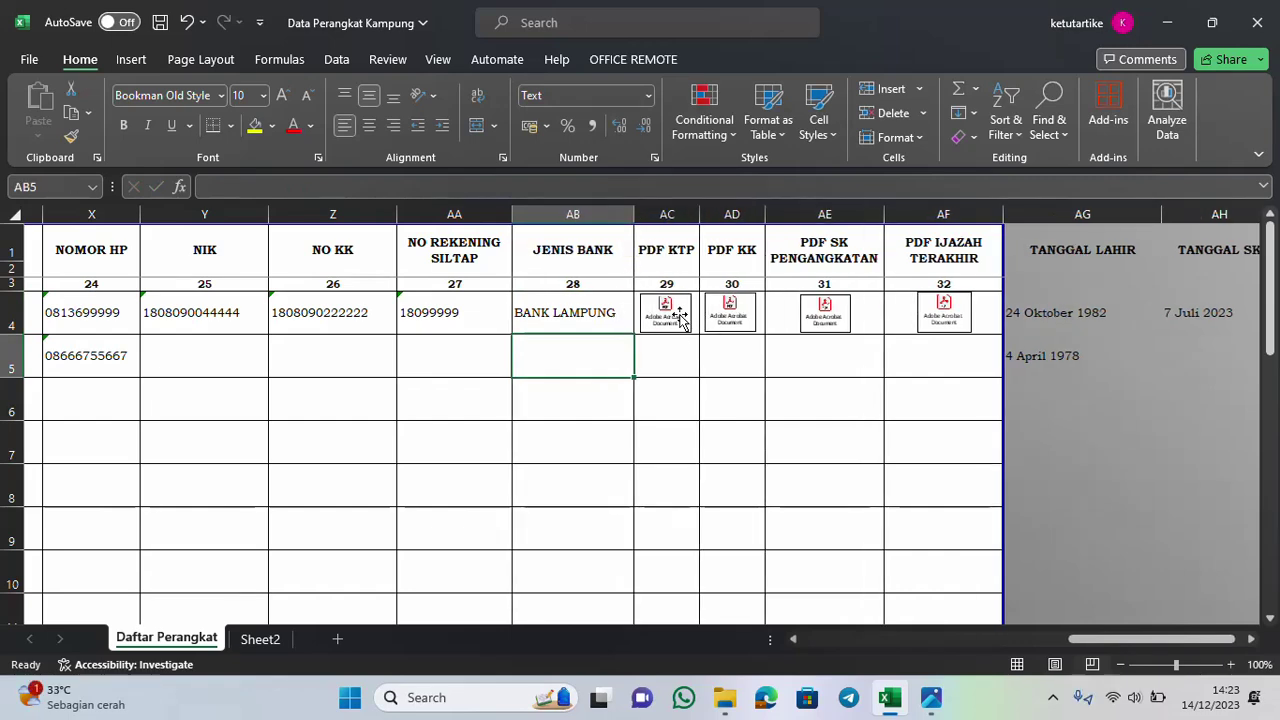
Delete the embedded PDF icons from AC4 (KTP) and AD4 (KK)
{"action": "left_click", "coordinate": [679, 318]}
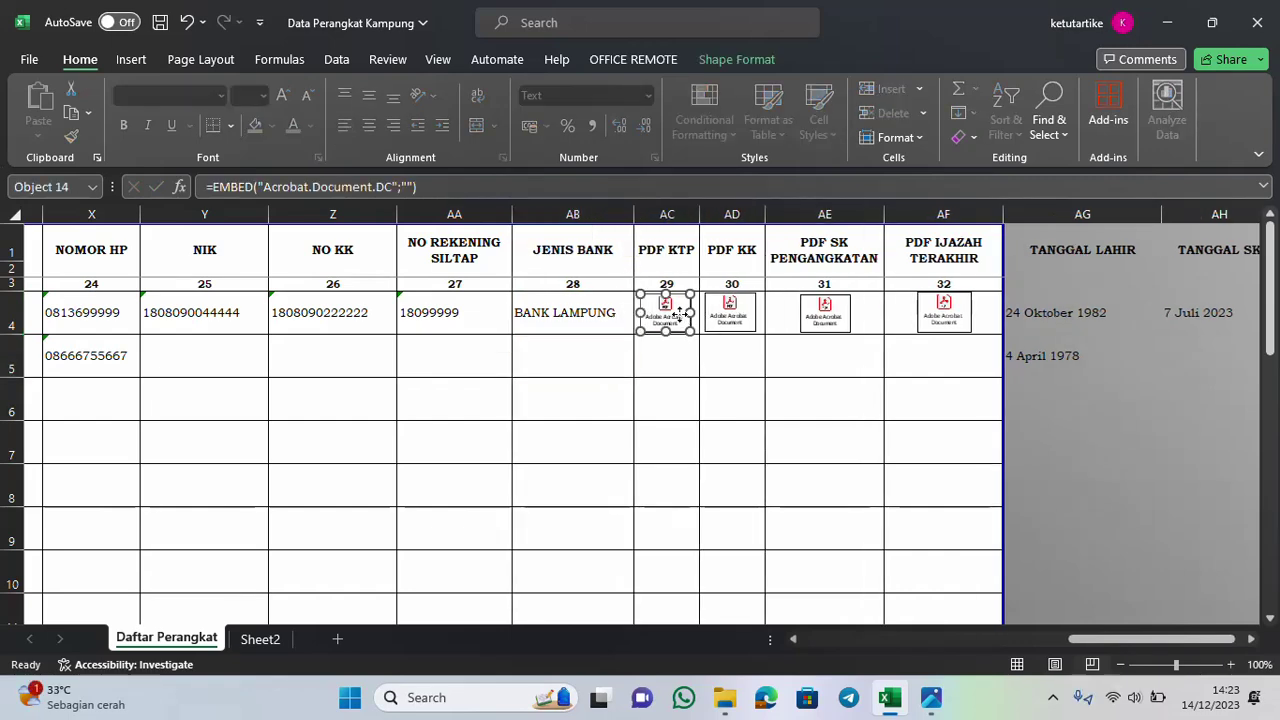
{"action": "left_click", "coordinate": [729, 316]}
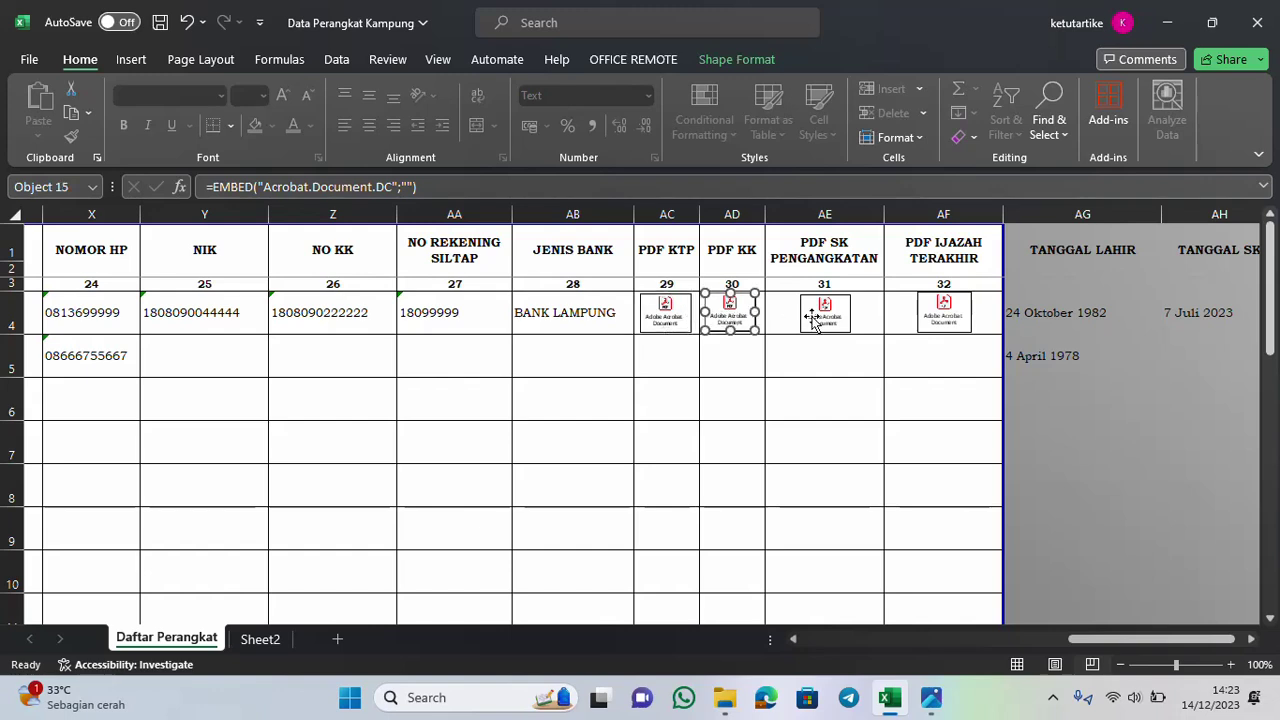
{"action": "left_click", "coordinate": [667, 306]}
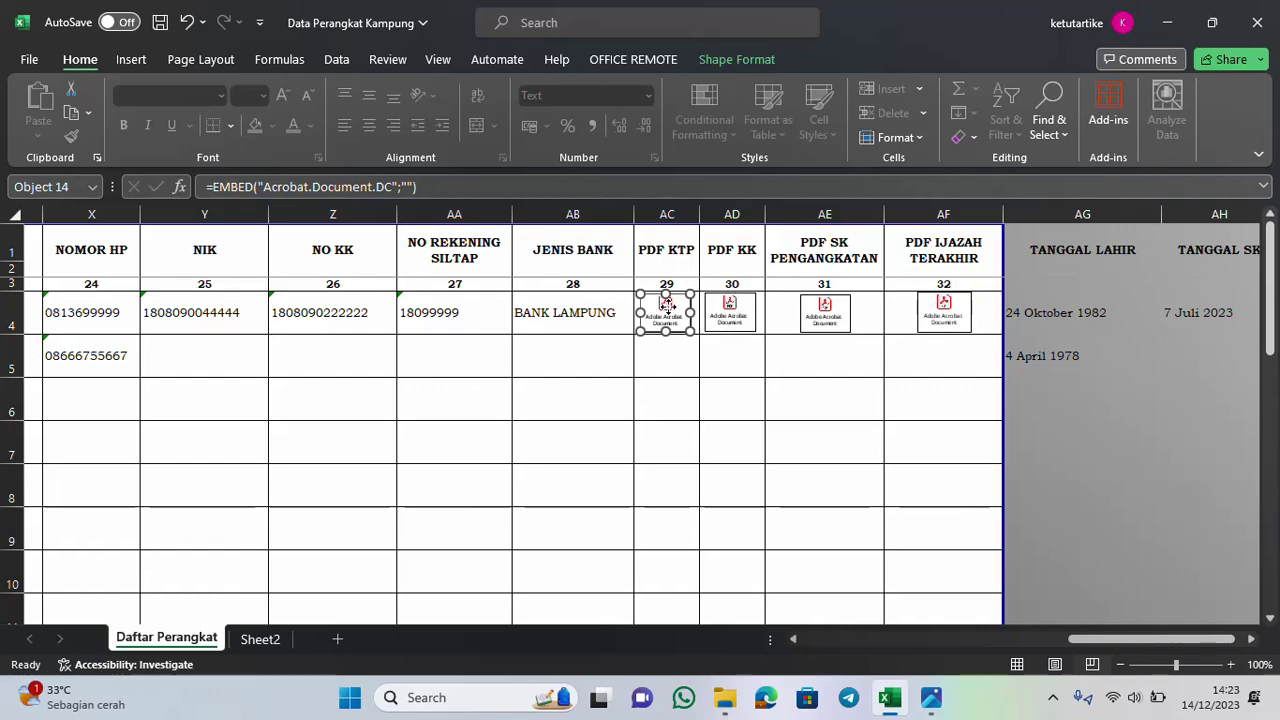
{"action": "key", "text": "Delete"}
{"action": "left_click", "coordinate": [729, 312]}
{"action": "key", "text": "Delete"}
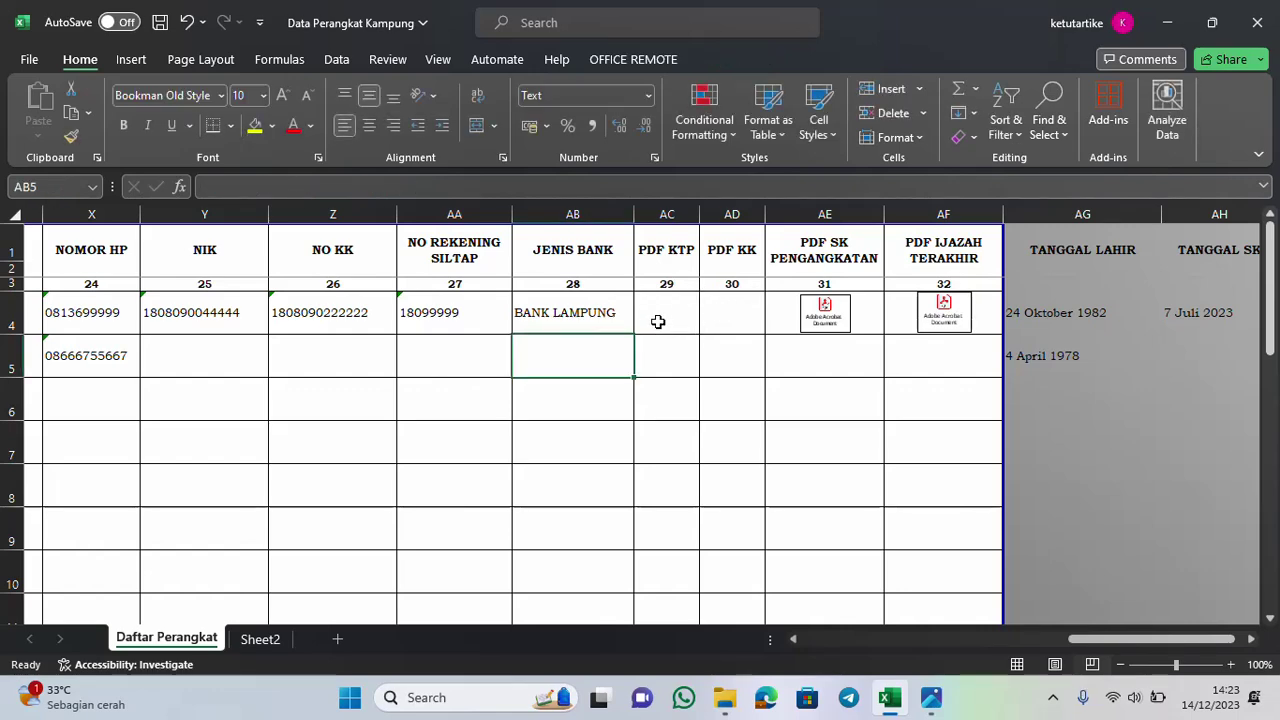
{"action": "left_click", "coordinate": [658, 315]}
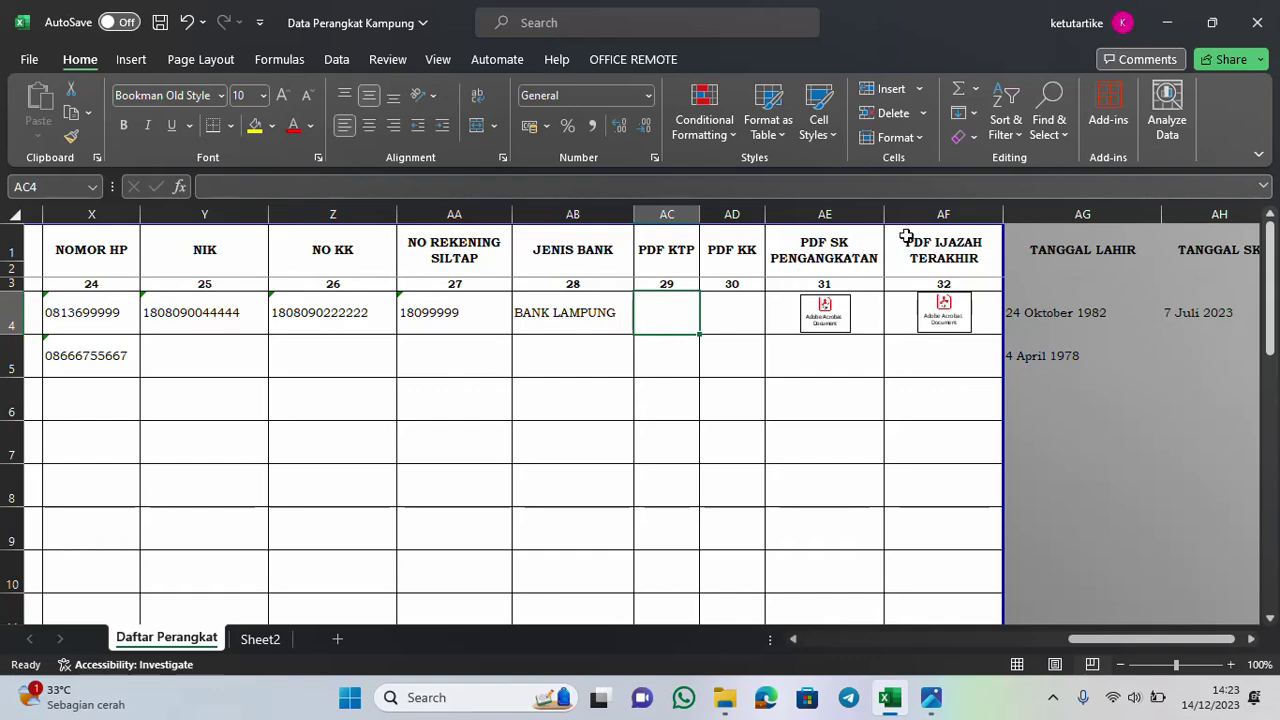
Show the Insert > Text options and check the embedding screenshot in Photos, then return to Excel
{"action": "left_click", "coordinate": [130, 62]}
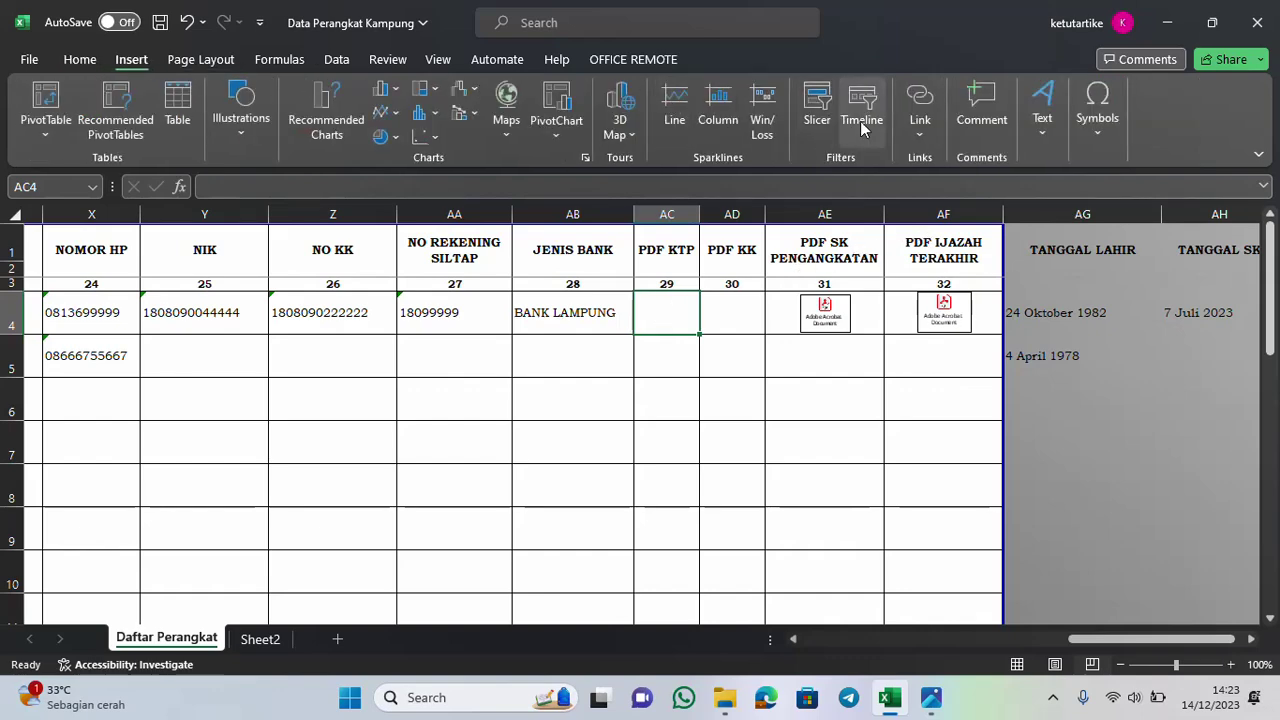
{"action": "left_click", "coordinate": [1058, 145]}
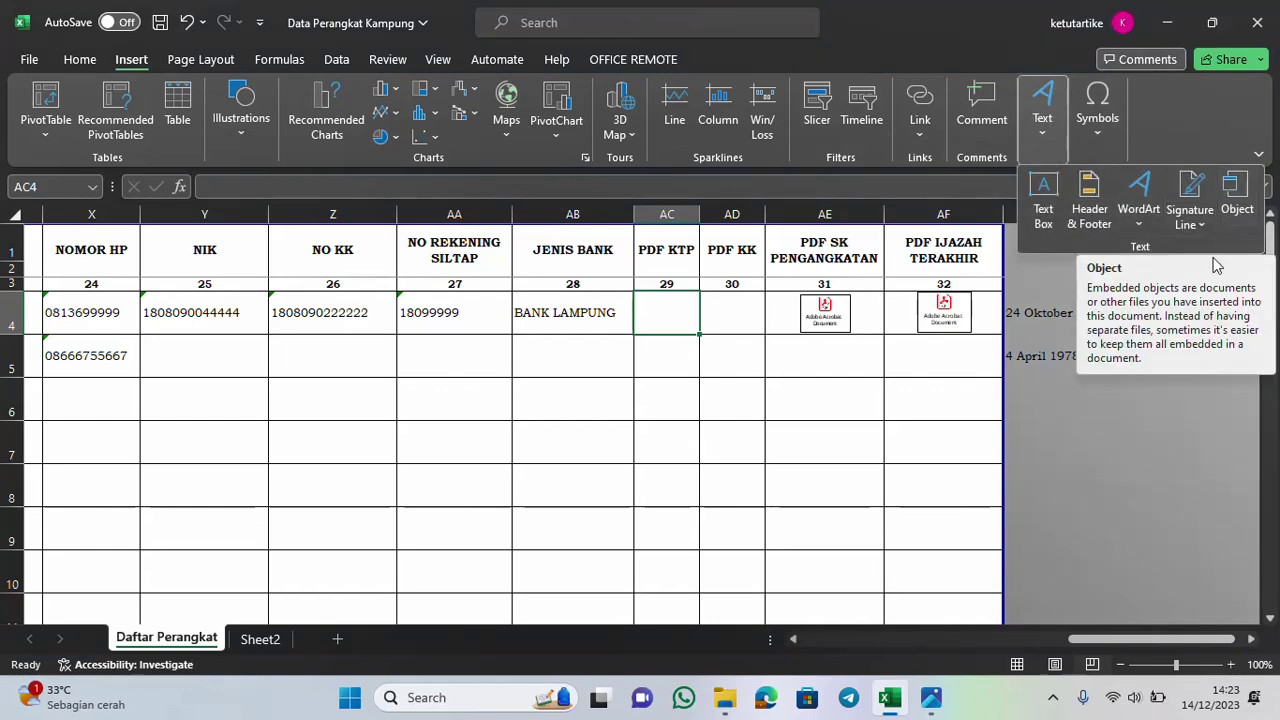
{"action": "left_click", "coordinate": [933, 698]}
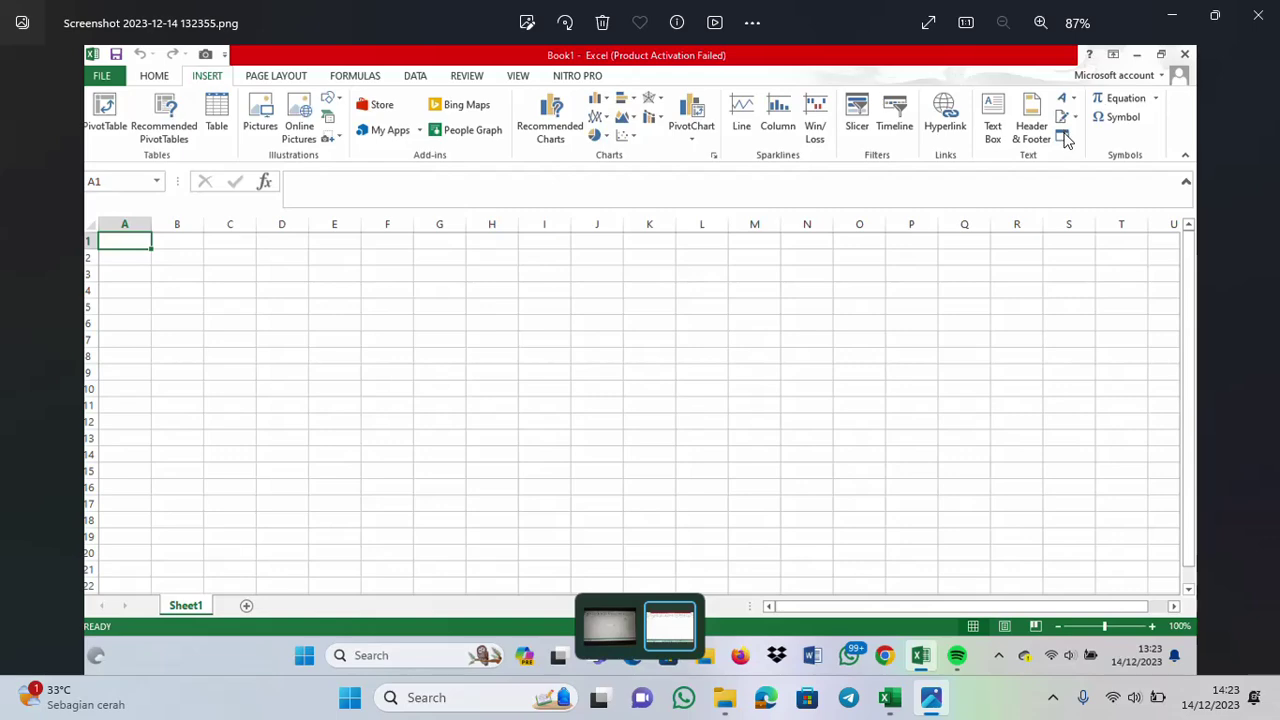
{"action": "left_click", "coordinate": [1160, 25]}
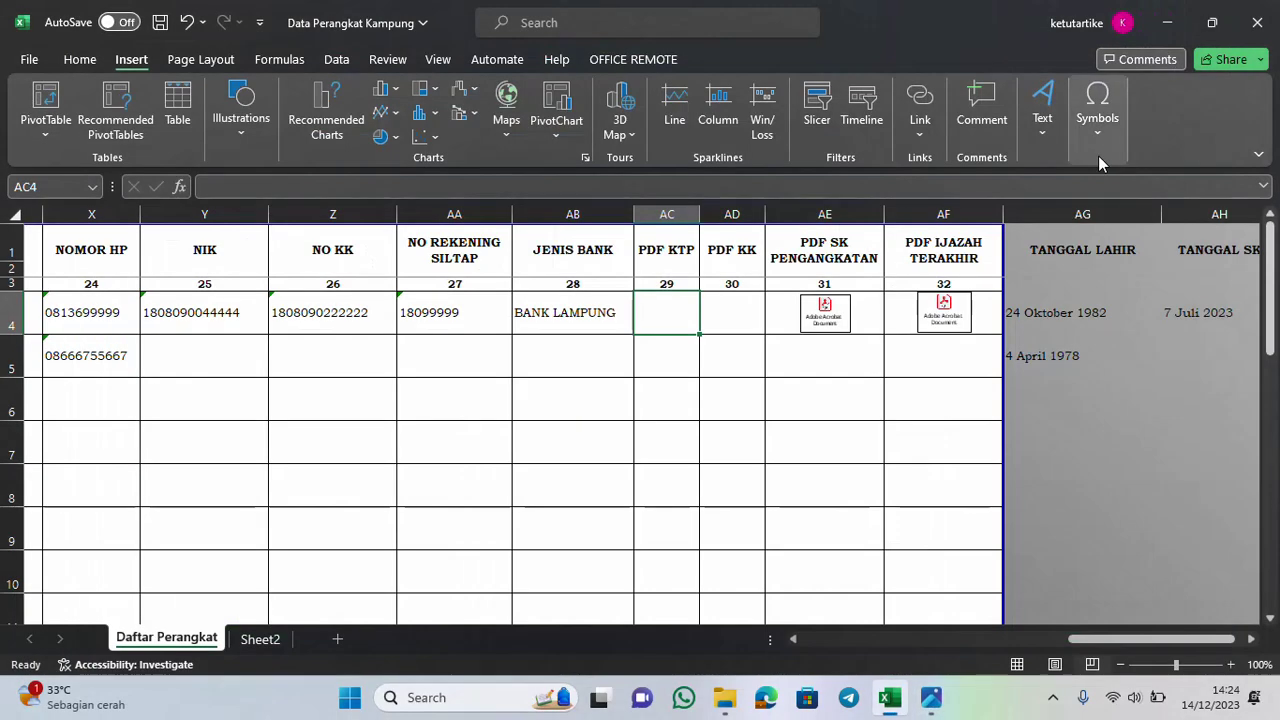
{"action": "left_click", "coordinate": [1043, 125]}
{"action": "left_click", "coordinate": [1236, 200]}
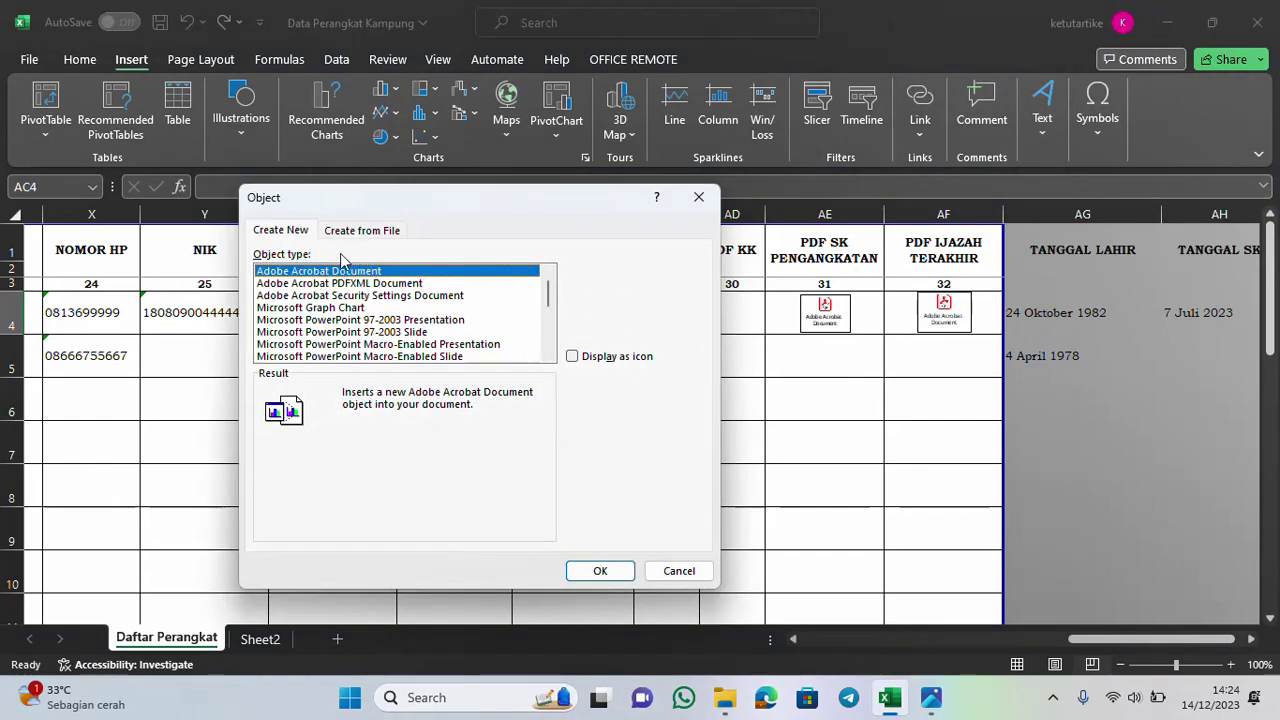
{"action": "left_click", "coordinate": [578, 360]}
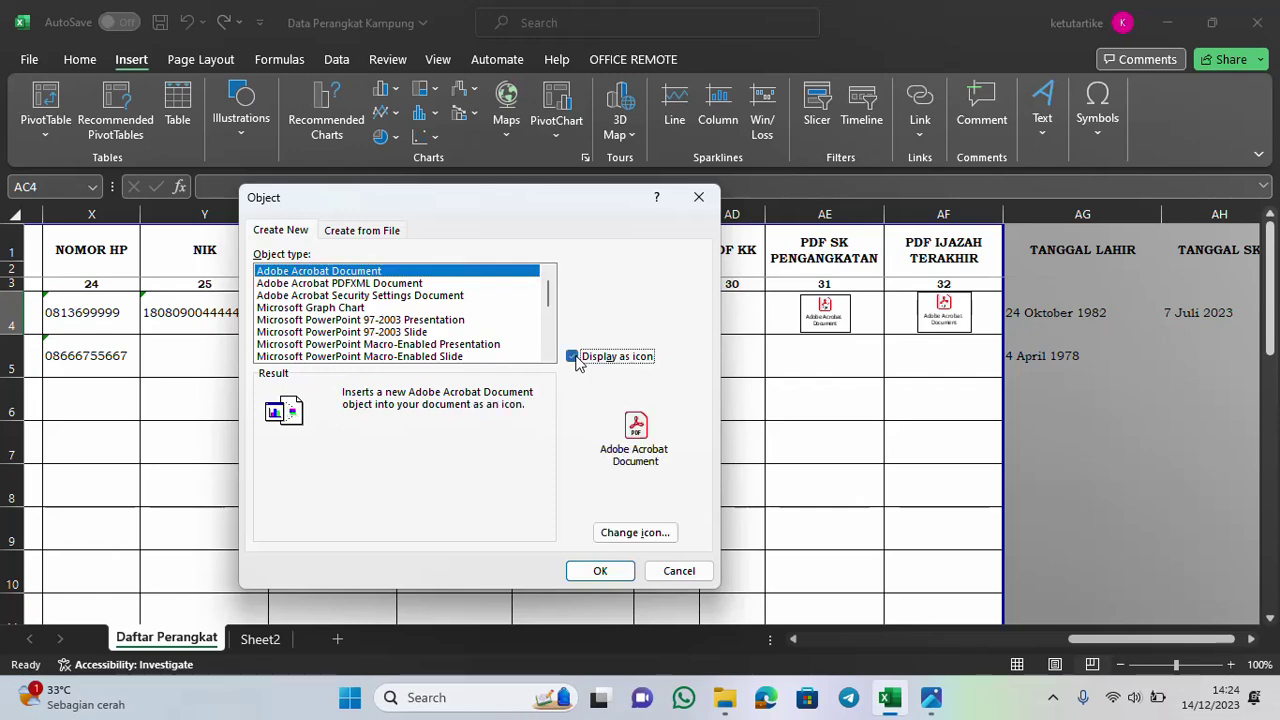
{"action": "left_click", "coordinate": [683, 569]}
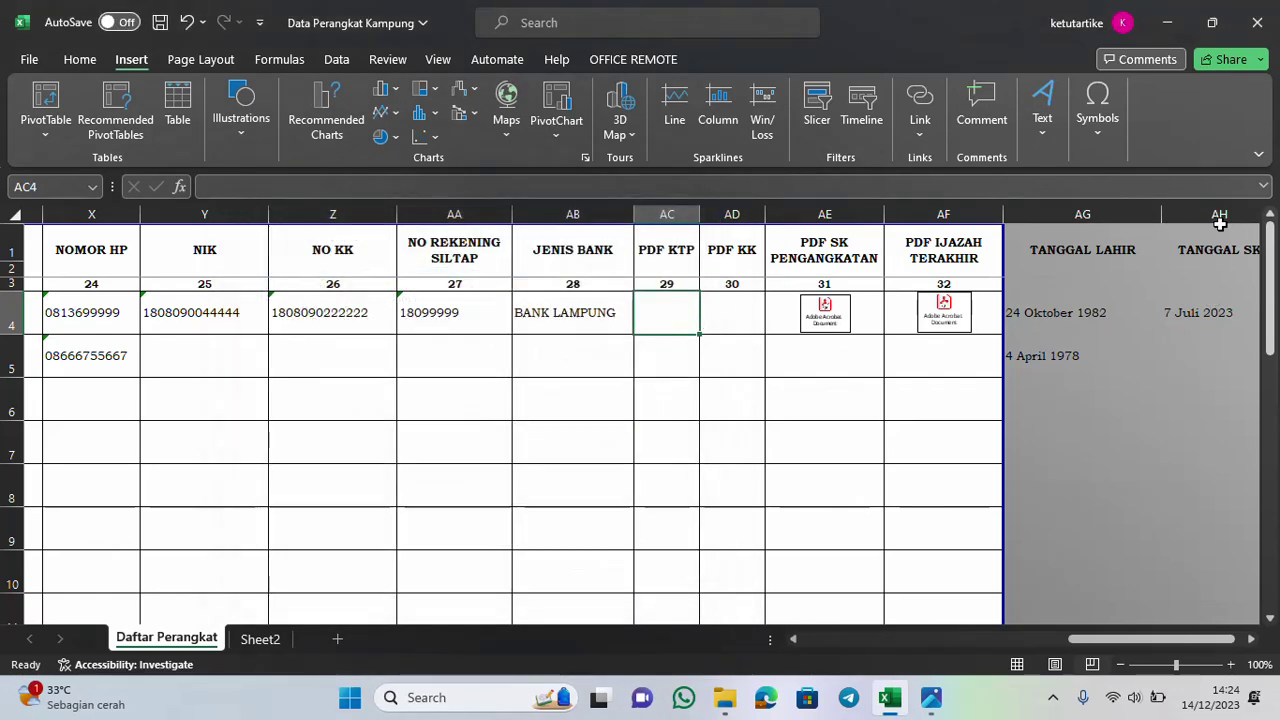
{"action": "left_click", "coordinate": [1167, 22]}
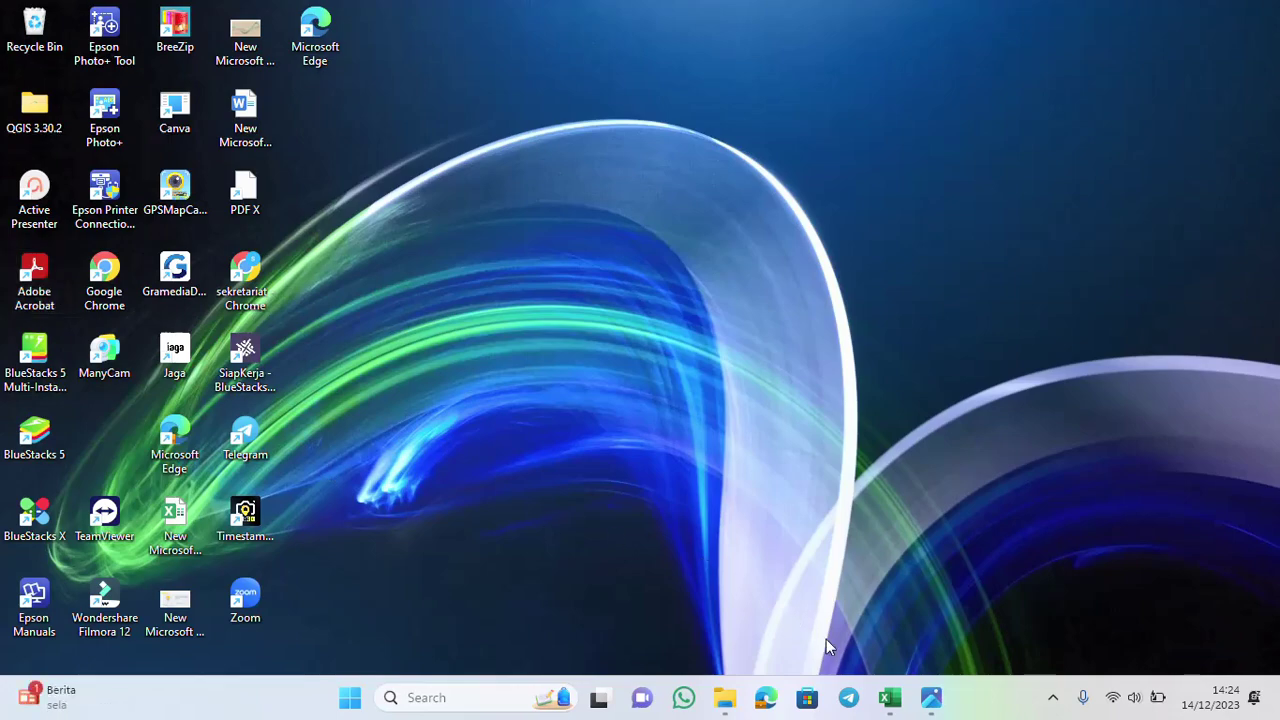
{"action": "left_click", "coordinate": [887, 697]}
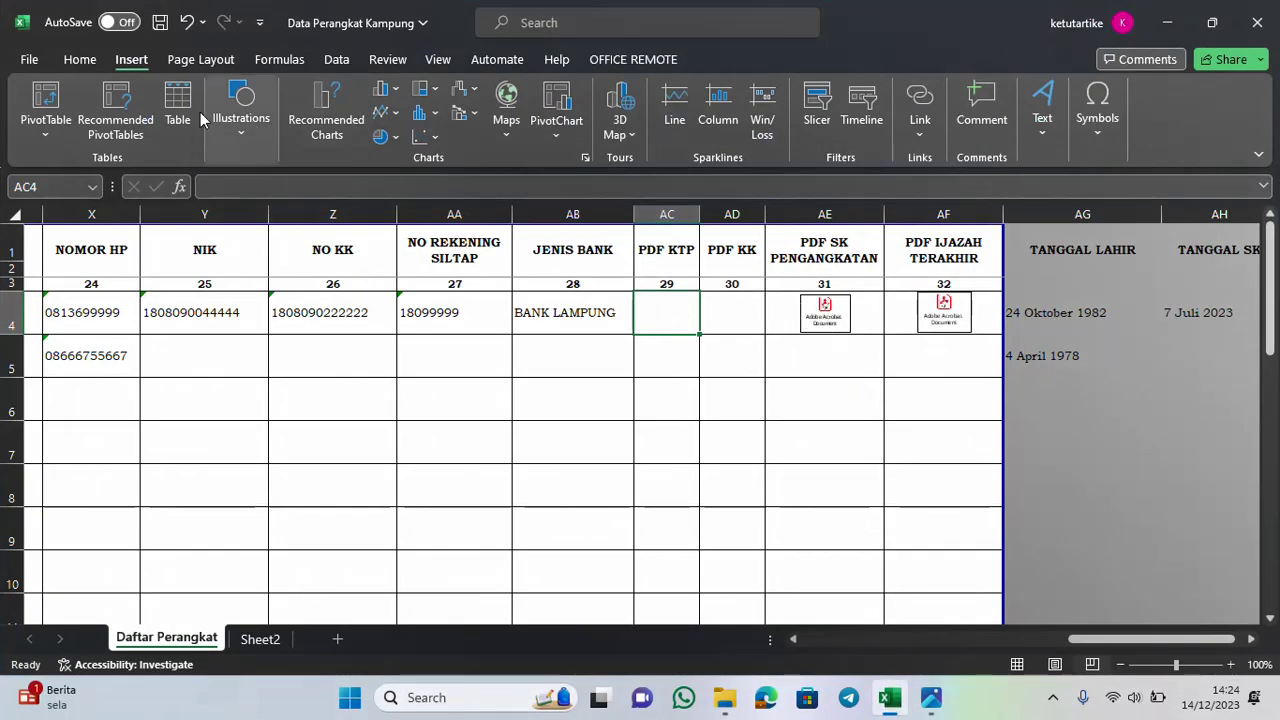
Embed a new Adobe Acrobat Document, displayed as an icon, at AC4 and bring up Acrobat Reader
{"action": "left_click", "coordinate": [1055, 128]}
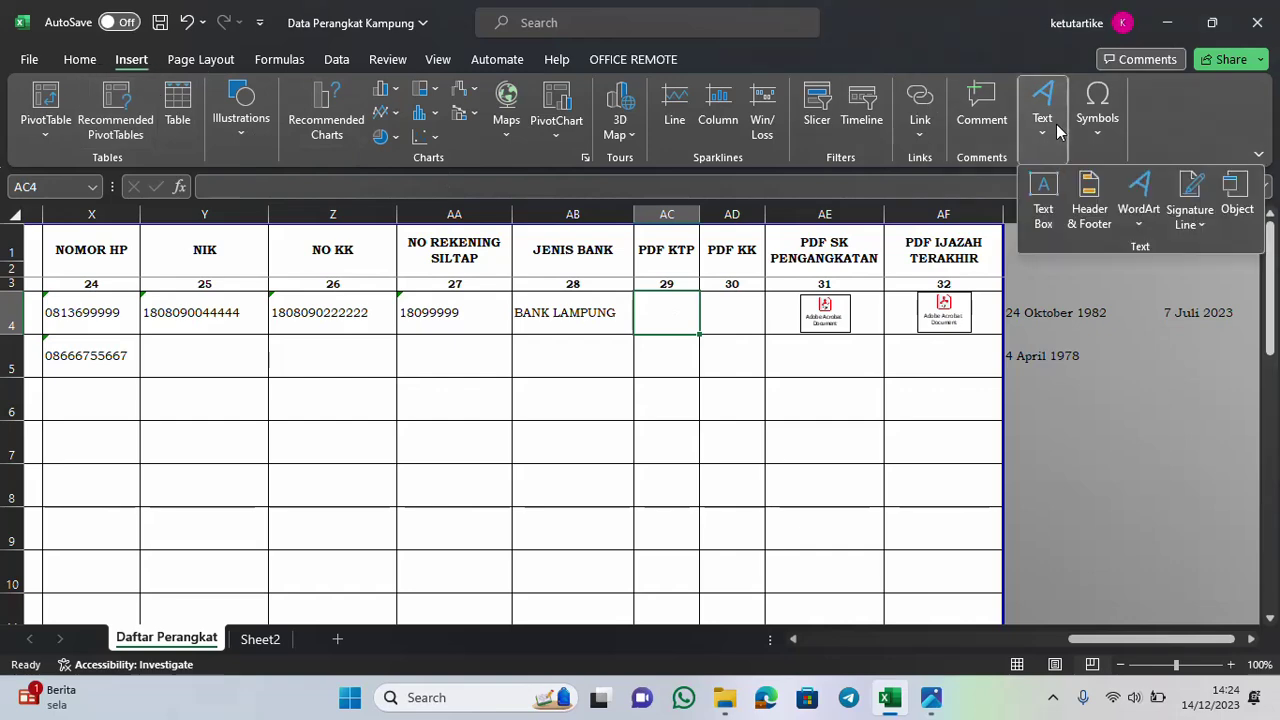
{"action": "left_click", "coordinate": [1237, 200]}
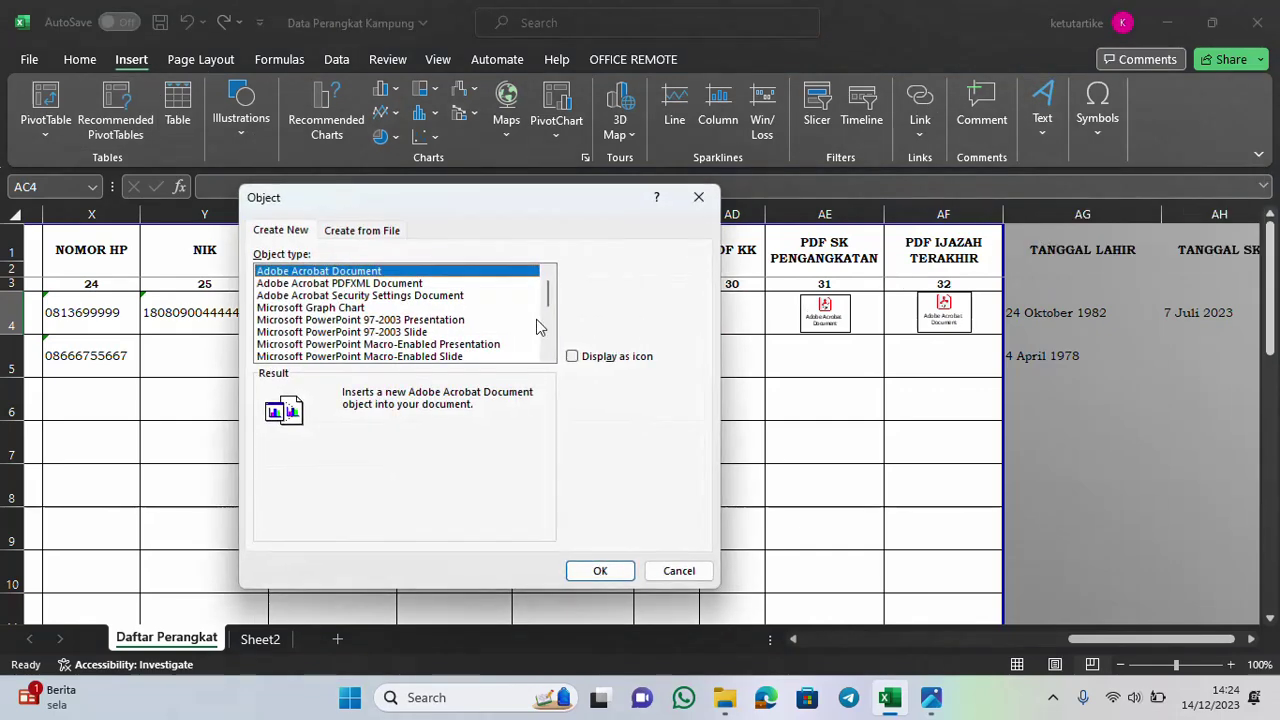
{"action": "left_click", "coordinate": [573, 358]}
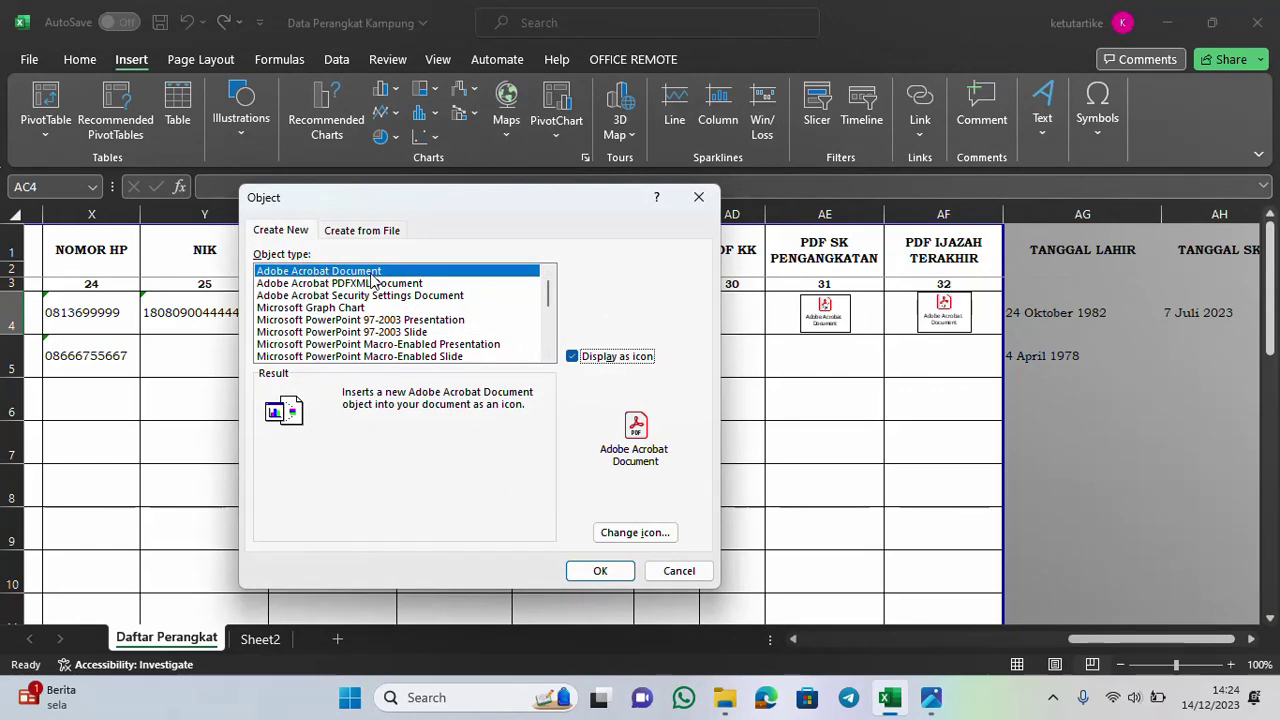
{"action": "left_click", "coordinate": [601, 572]}
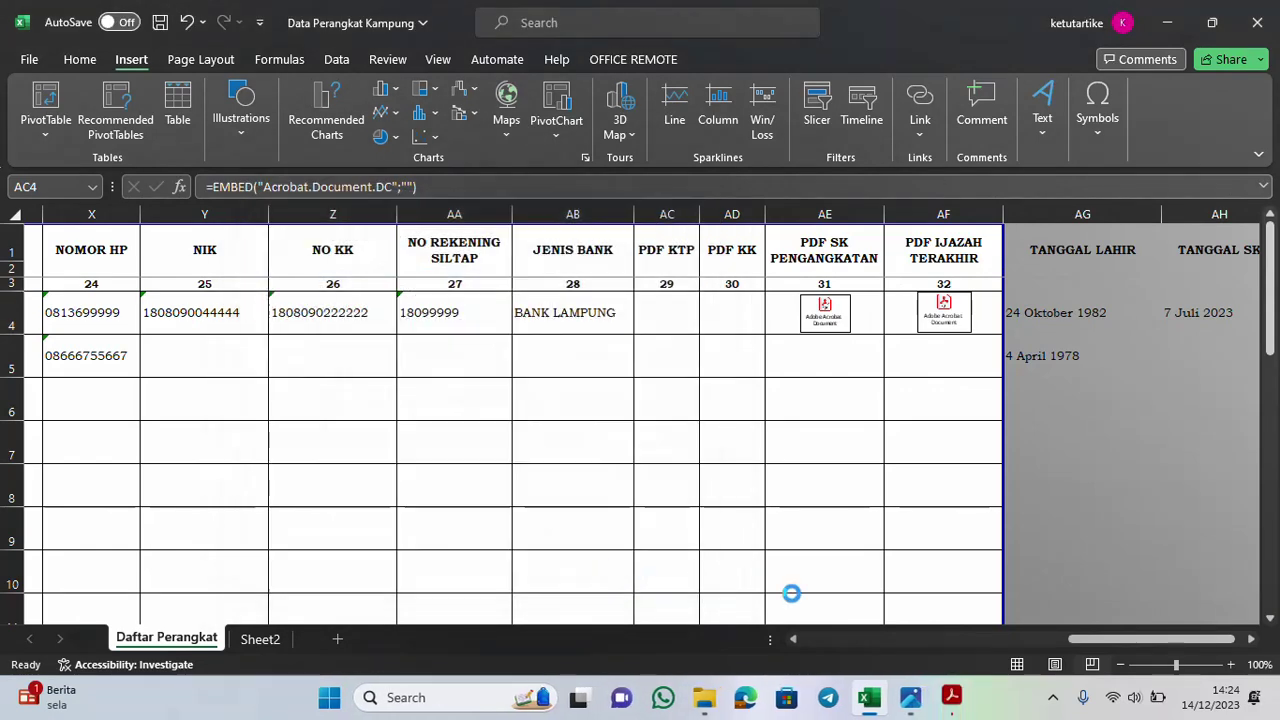
{"action": "left_click", "coordinate": [963, 700]}
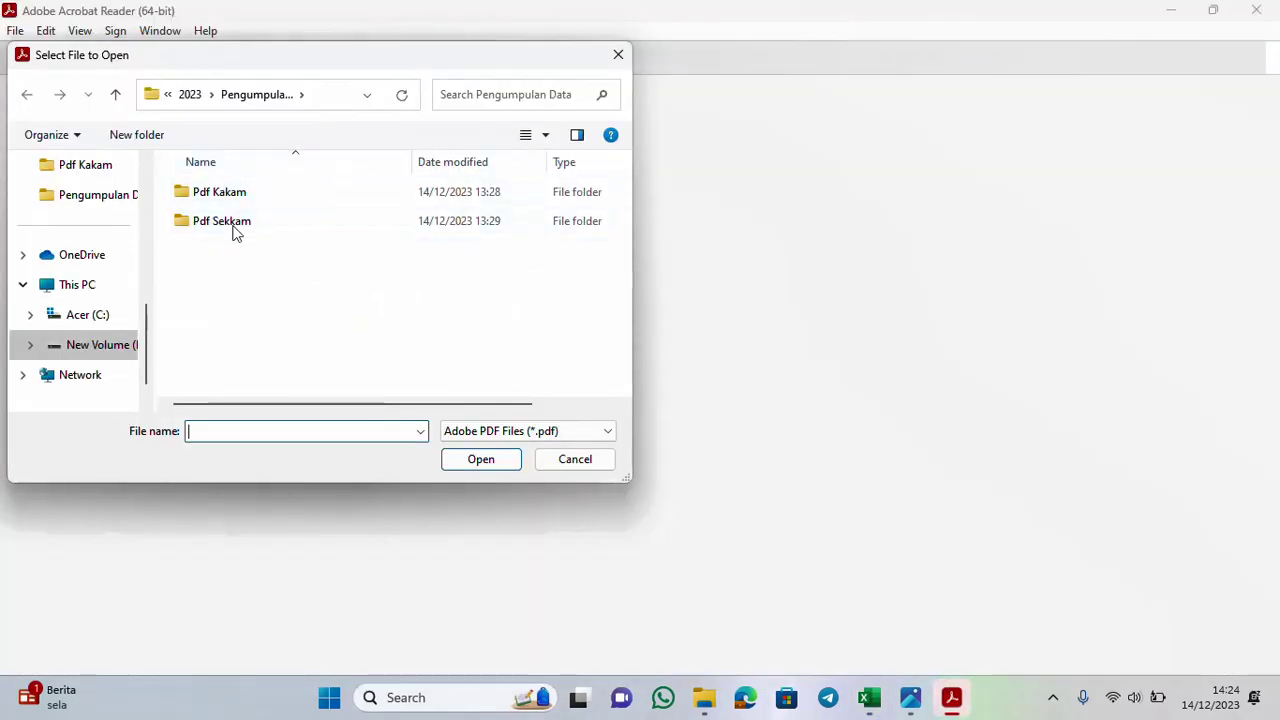
Browse to New Volume > Pengumpulan Data > Pdf Kakam in the file picker, then cancel
{"action": "left_click", "coordinate": [103, 352]}
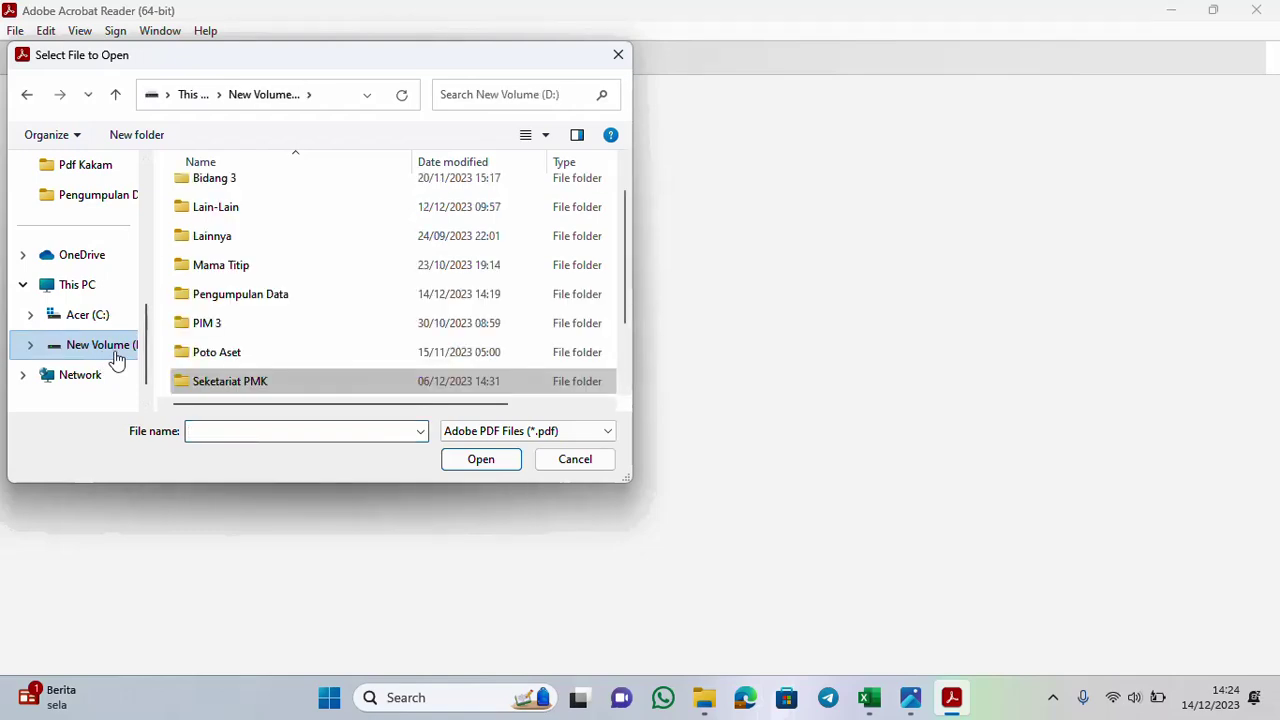
{"action": "left_click", "coordinate": [258, 302]}
{"action": "double_click", "coordinate": [257, 300]}
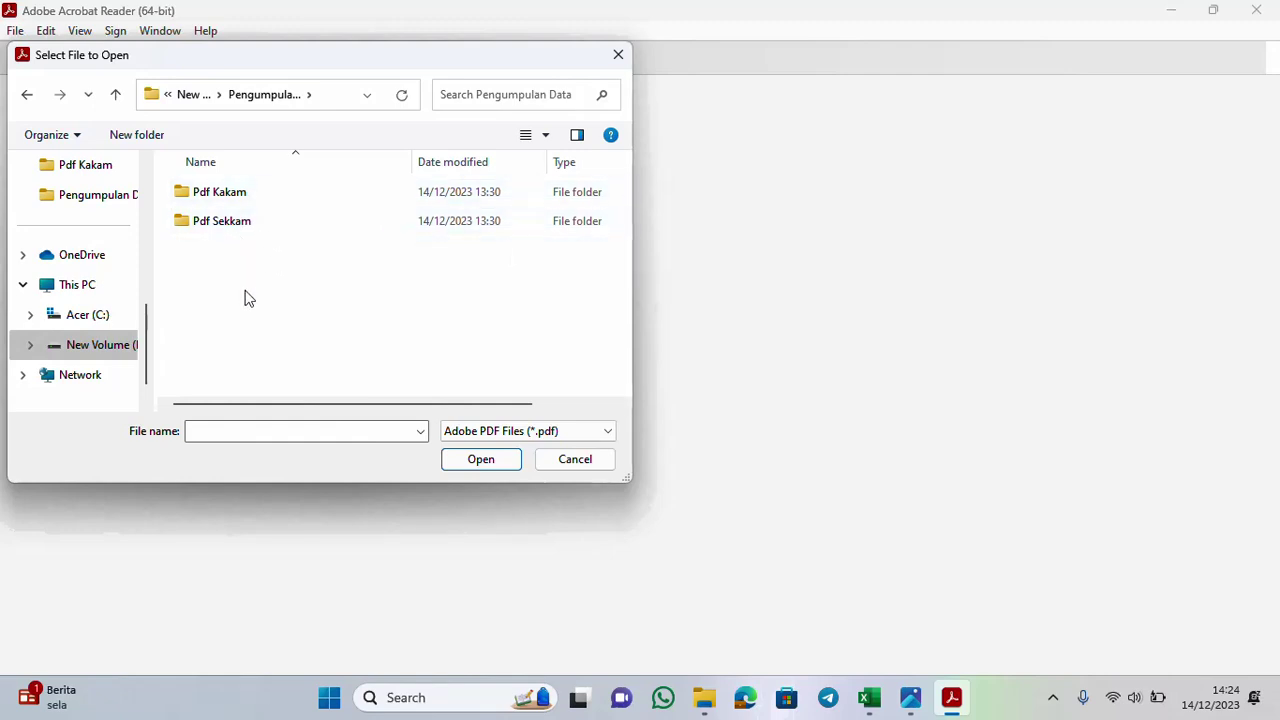
{"action": "double_click", "coordinate": [248, 204]}
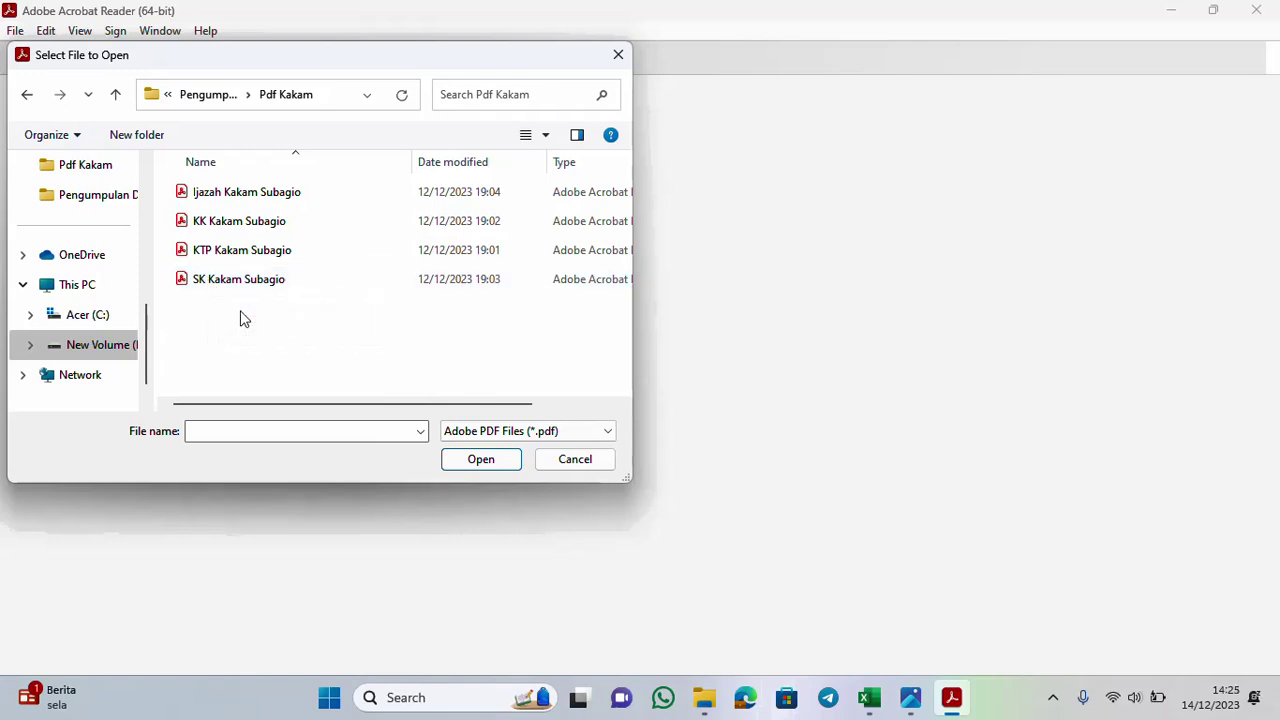
{"action": "left_click", "coordinate": [578, 459]}
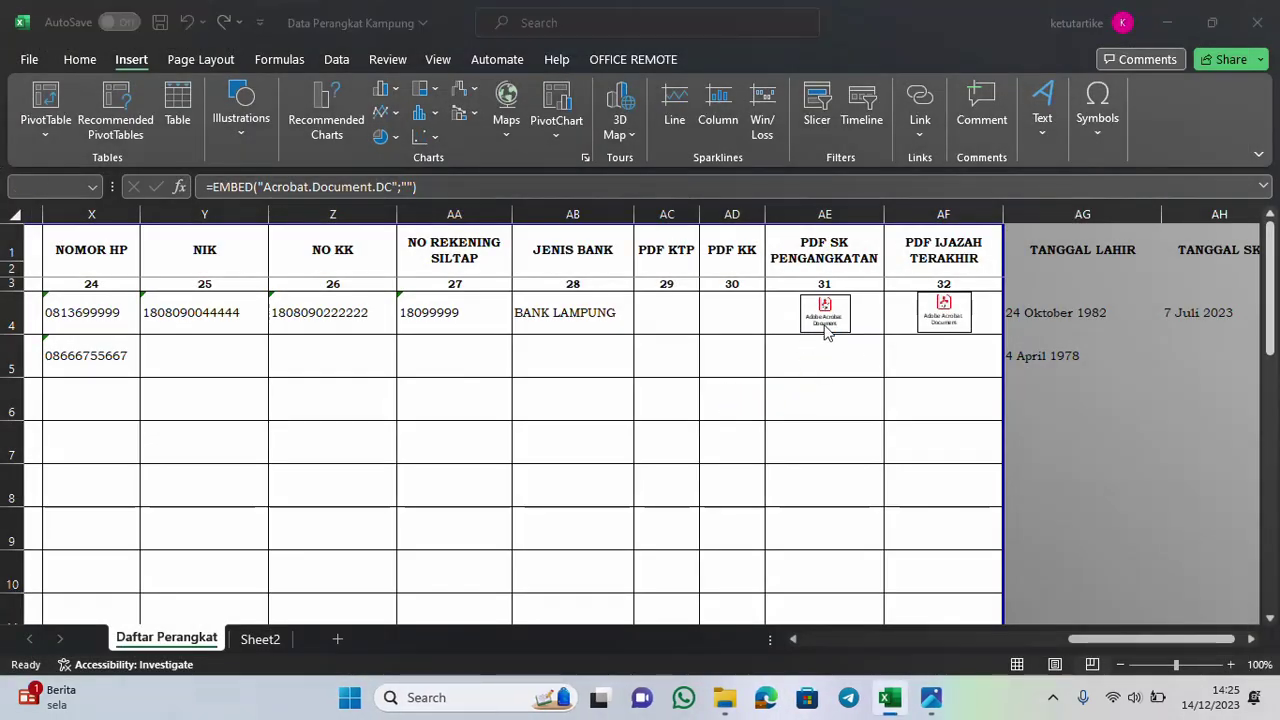
Dismiss the error and re-embed an Adobe Acrobat Document icon in AC4, bringing up Acrobat's file picker
{"action": "left_click", "coordinate": [792, 321]}
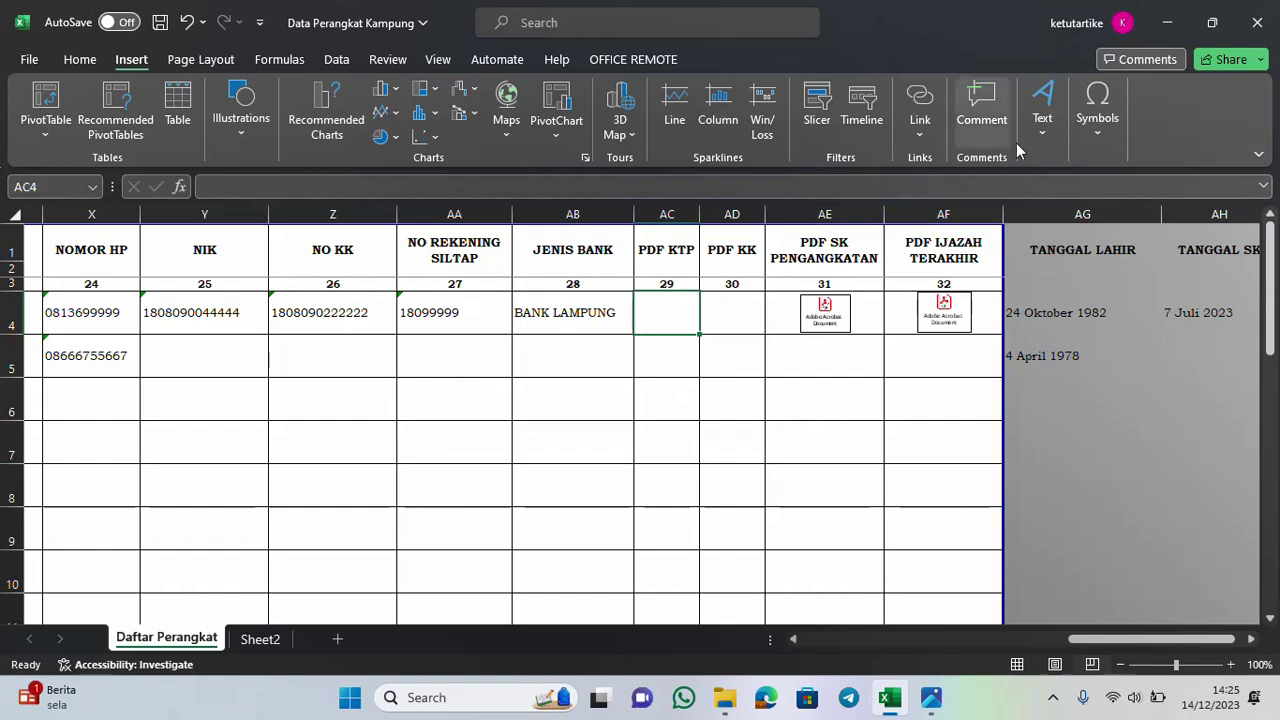
{"action": "left_click", "coordinate": [1064, 142]}
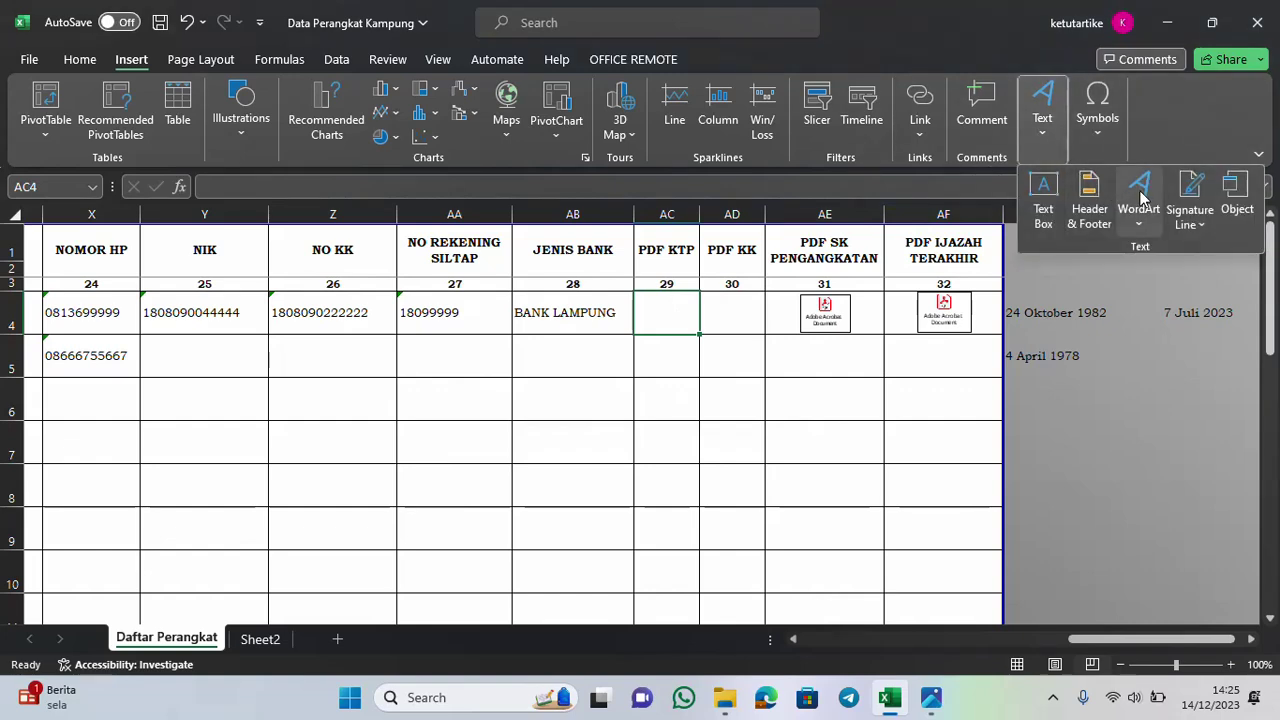
{"action": "left_click", "coordinate": [1236, 198]}
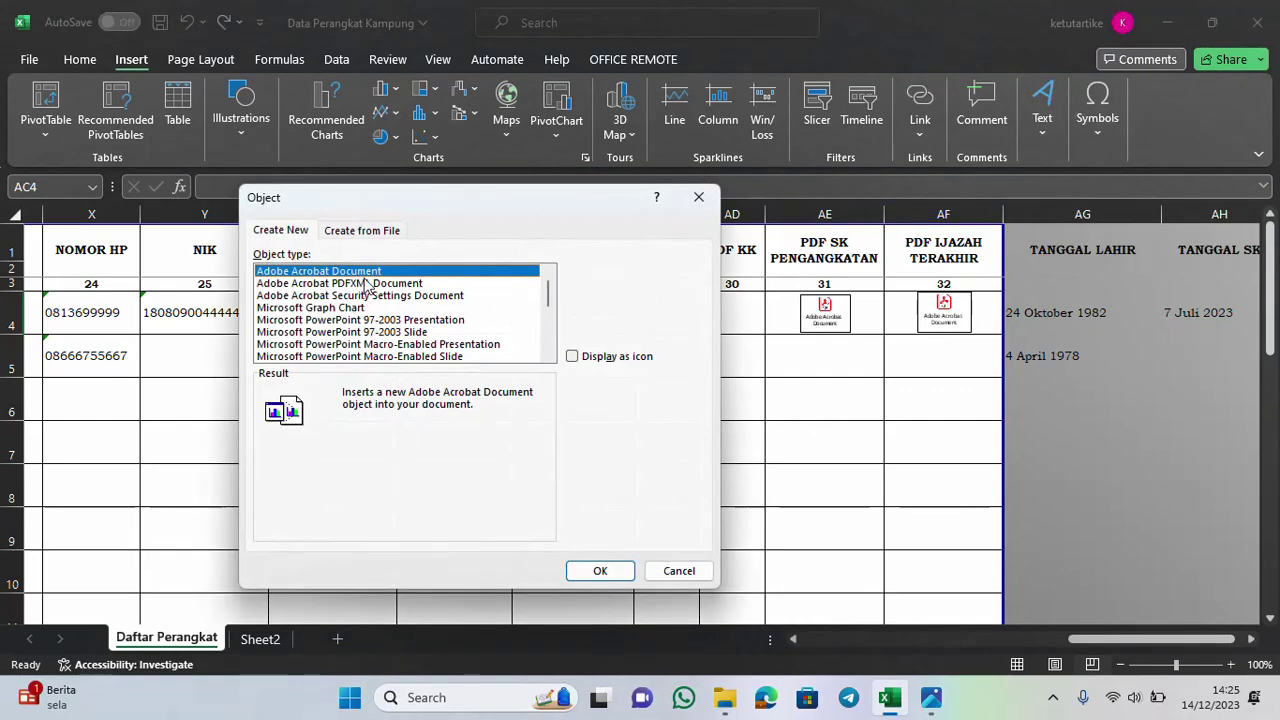
{"action": "left_click", "coordinate": [572, 357]}
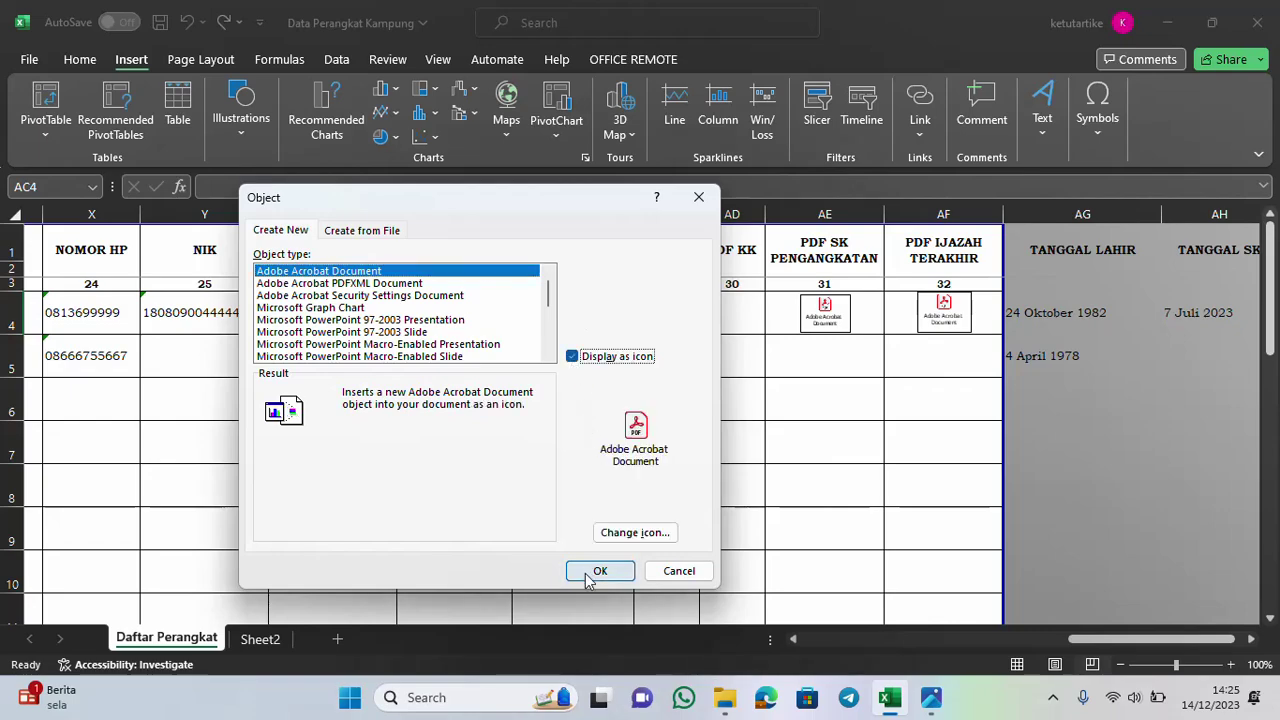
{"action": "left_click", "coordinate": [598, 571]}
{"action": "left_click", "coordinate": [951, 699]}
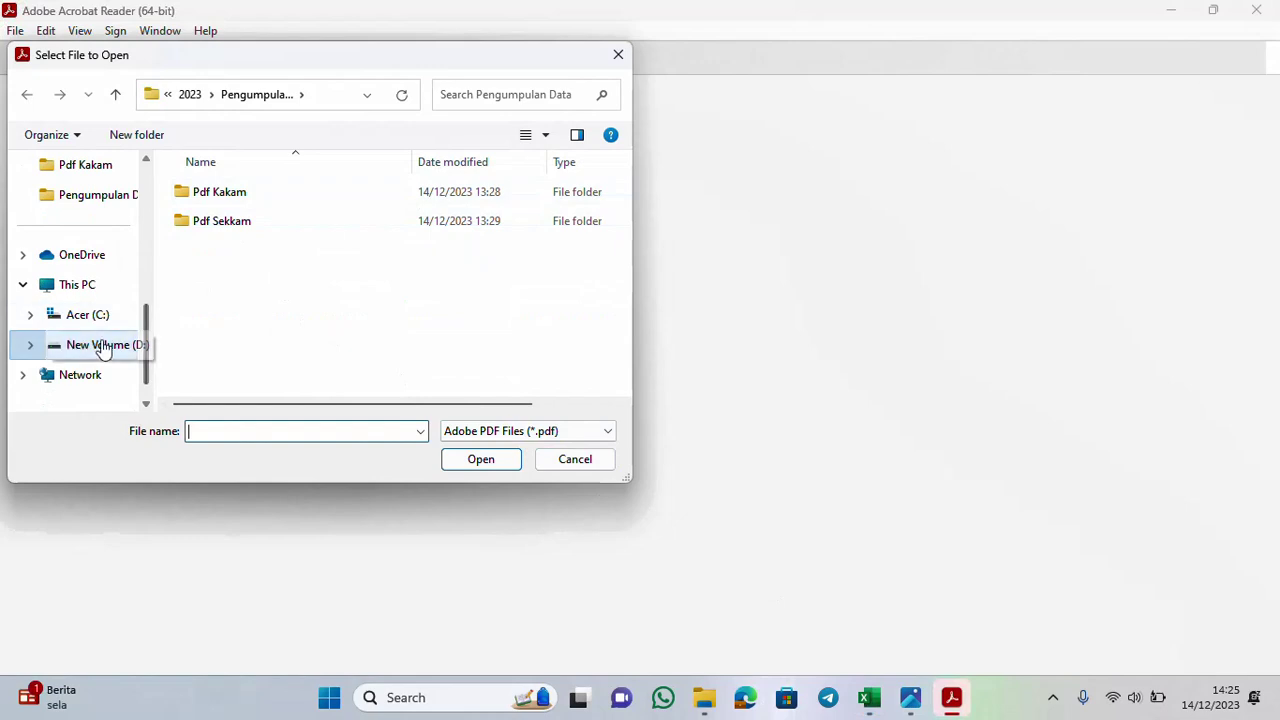
Open the KTP PDF from D: > Pengumpulan Data > Pdf Kakam, then close Acrobat Reader
{"action": "left_click", "coordinate": [103, 346]}
{"action": "left_click", "coordinate": [265, 300]}
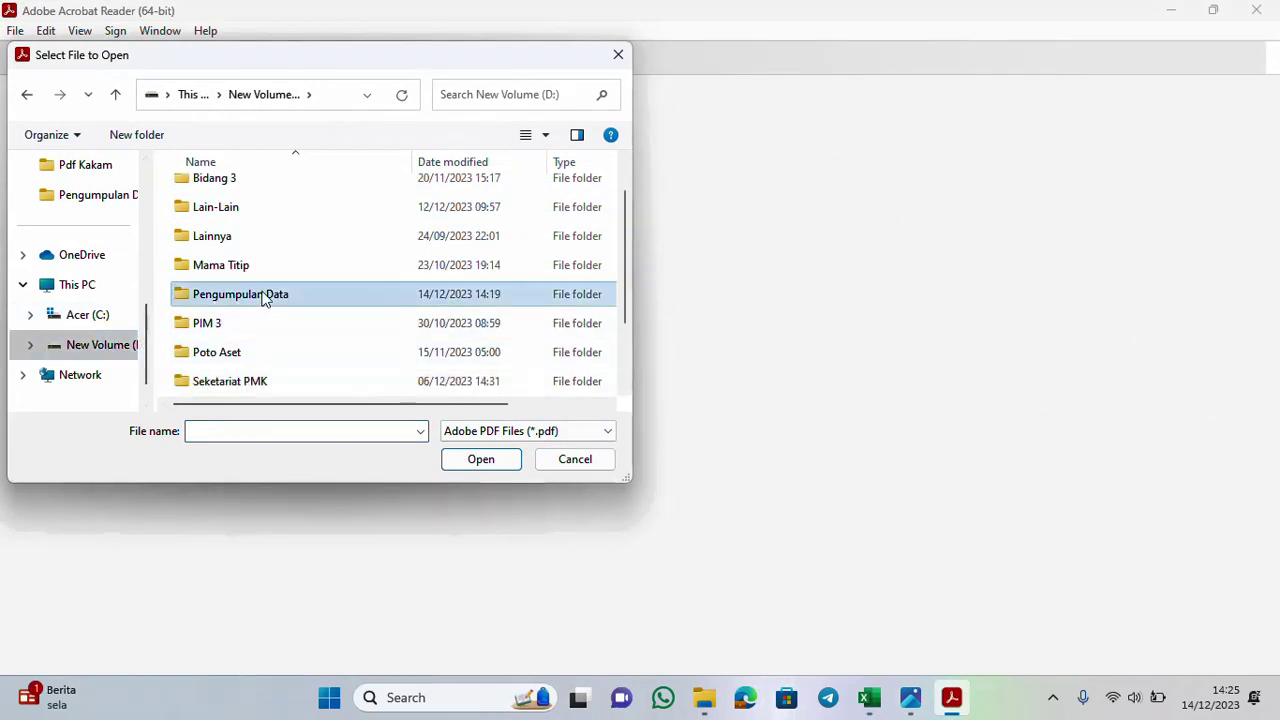
{"action": "double_click", "coordinate": [265, 300]}
{"action": "left_click", "coordinate": [271, 206]}
{"action": "double_click", "coordinate": [271, 206]}
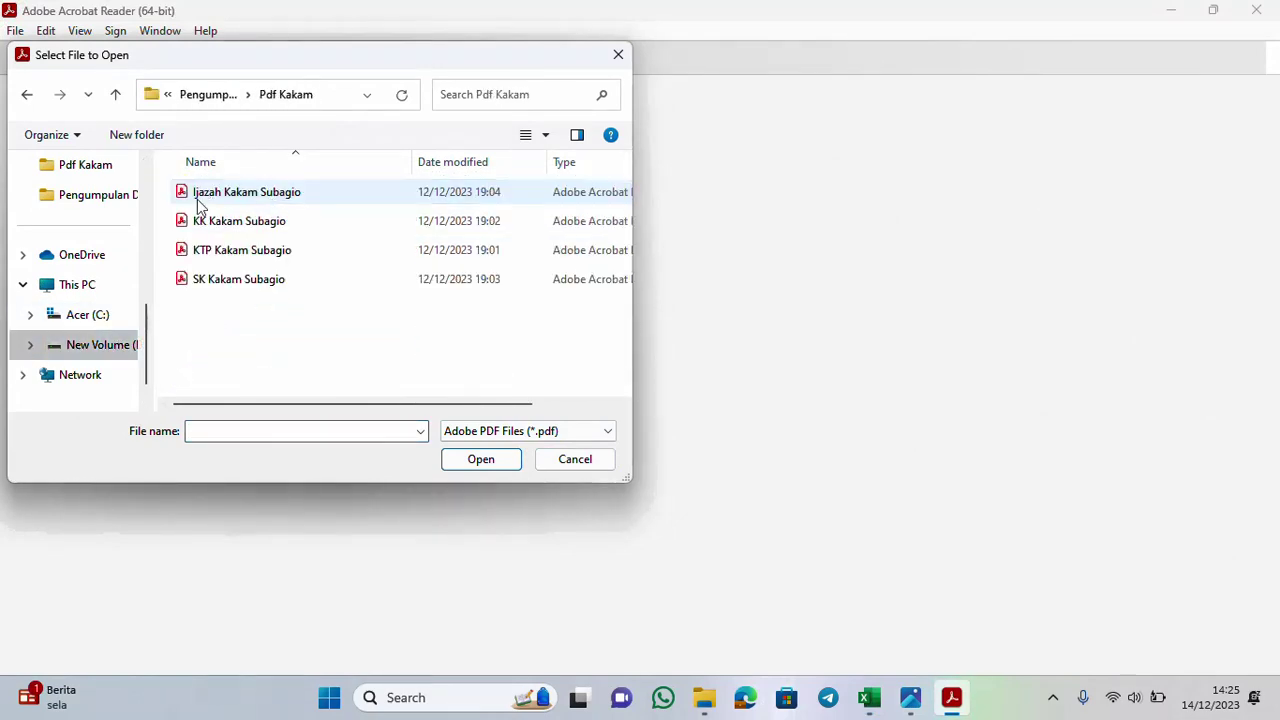
{"action": "left_click", "coordinate": [237, 256]}
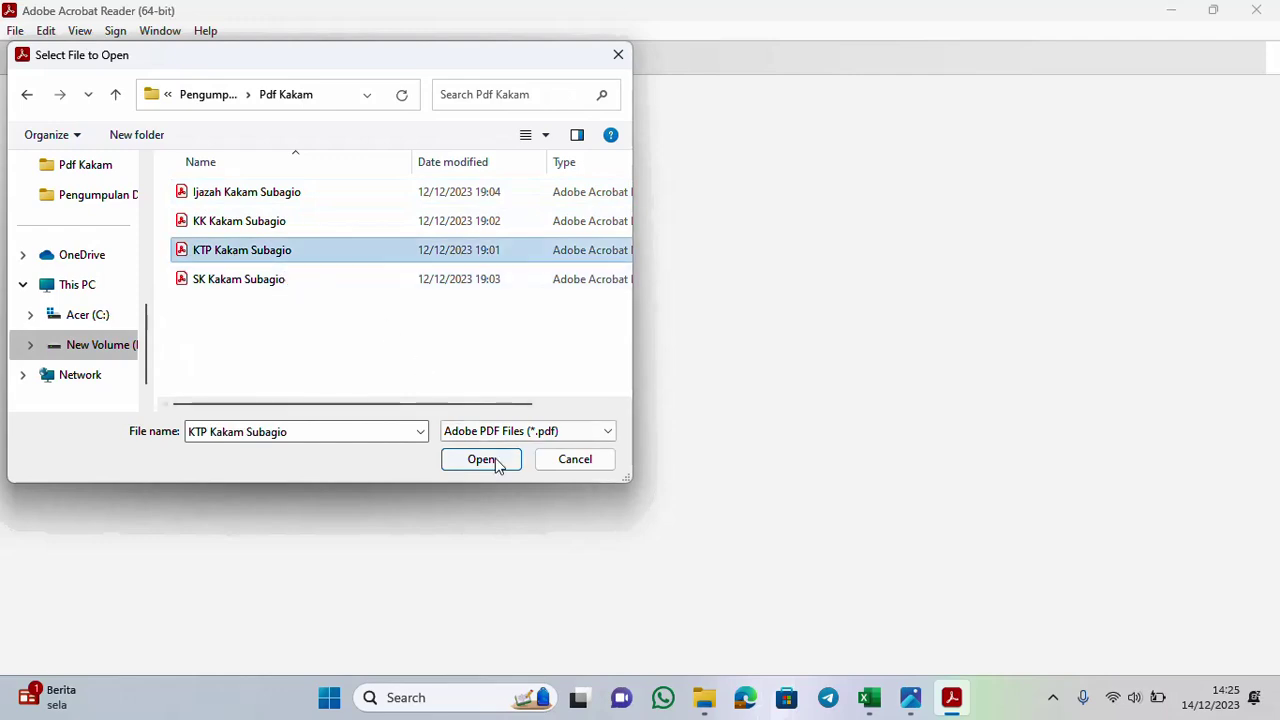
{"action": "left_click", "coordinate": [482, 459]}
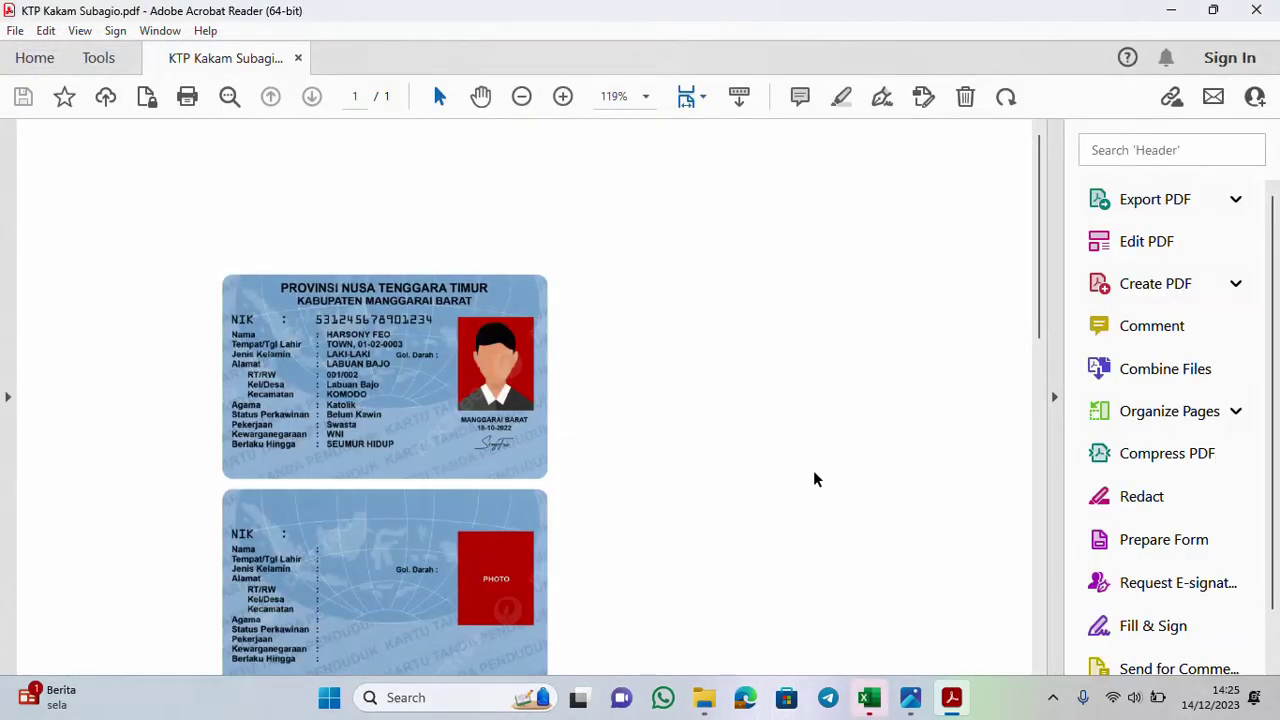
{"action": "left_click", "coordinate": [1256, 10]}
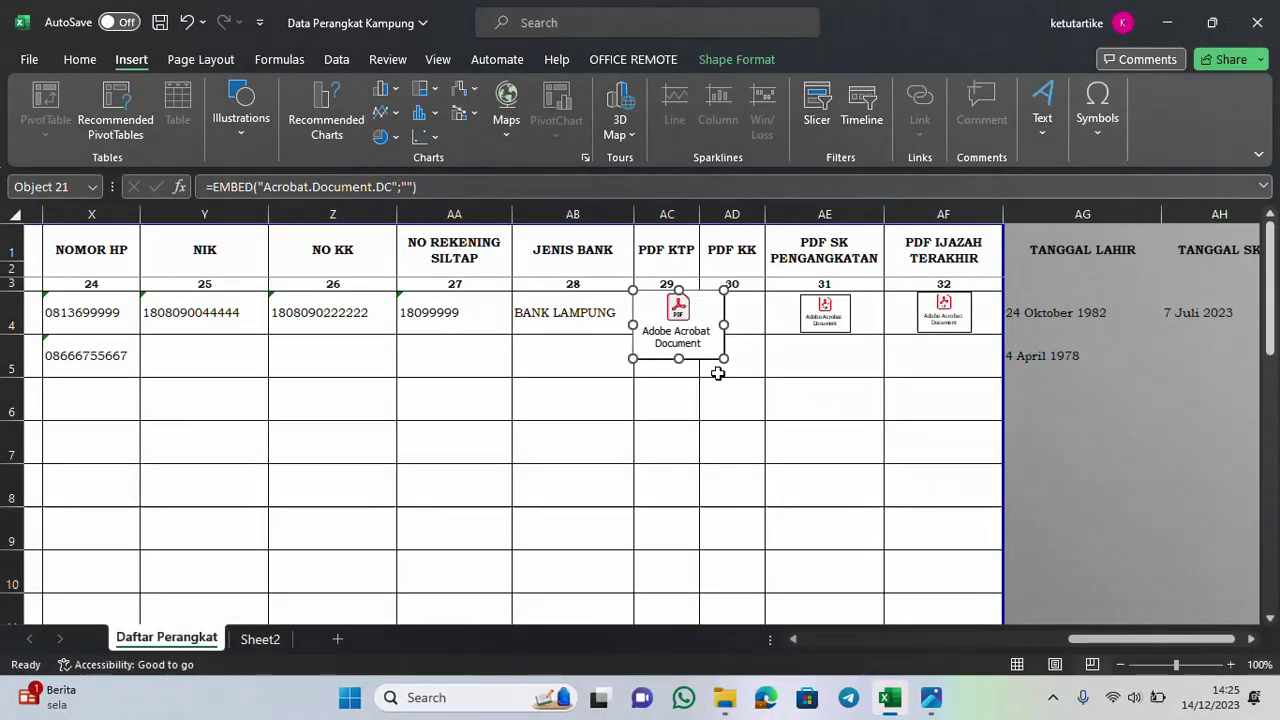
Shrink the KTP icon to fit inside AC4 and verify it opens the KTP PDF
{"action": "left_click_drag", "start_coordinate": [723, 360], "coordinate": [678, 325]}
{"action": "key", "text": "Escape"}
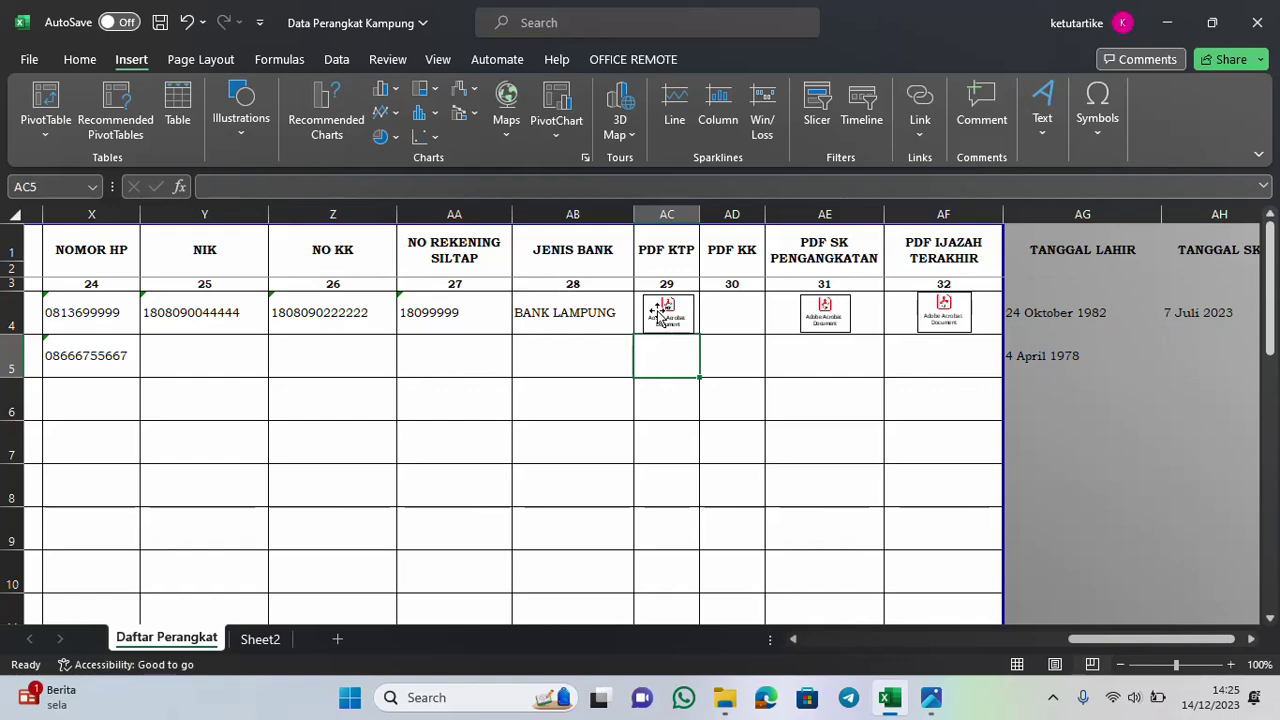
{"action": "double_click", "coordinate": [660, 314]}
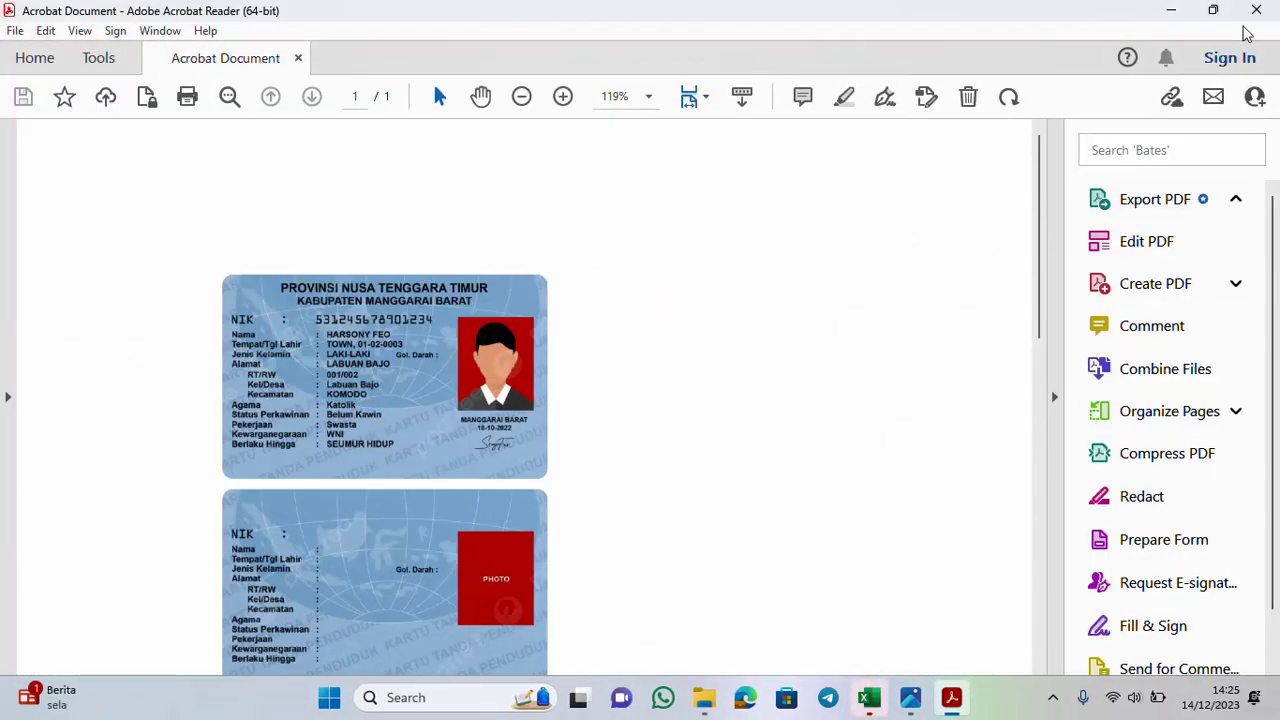
{"action": "left_click", "coordinate": [1256, 10]}
Select AD4 under PDF KK and insert an Adobe Acrobat Document object displayed as an icon
{"action": "left_click", "coordinate": [749, 304]}
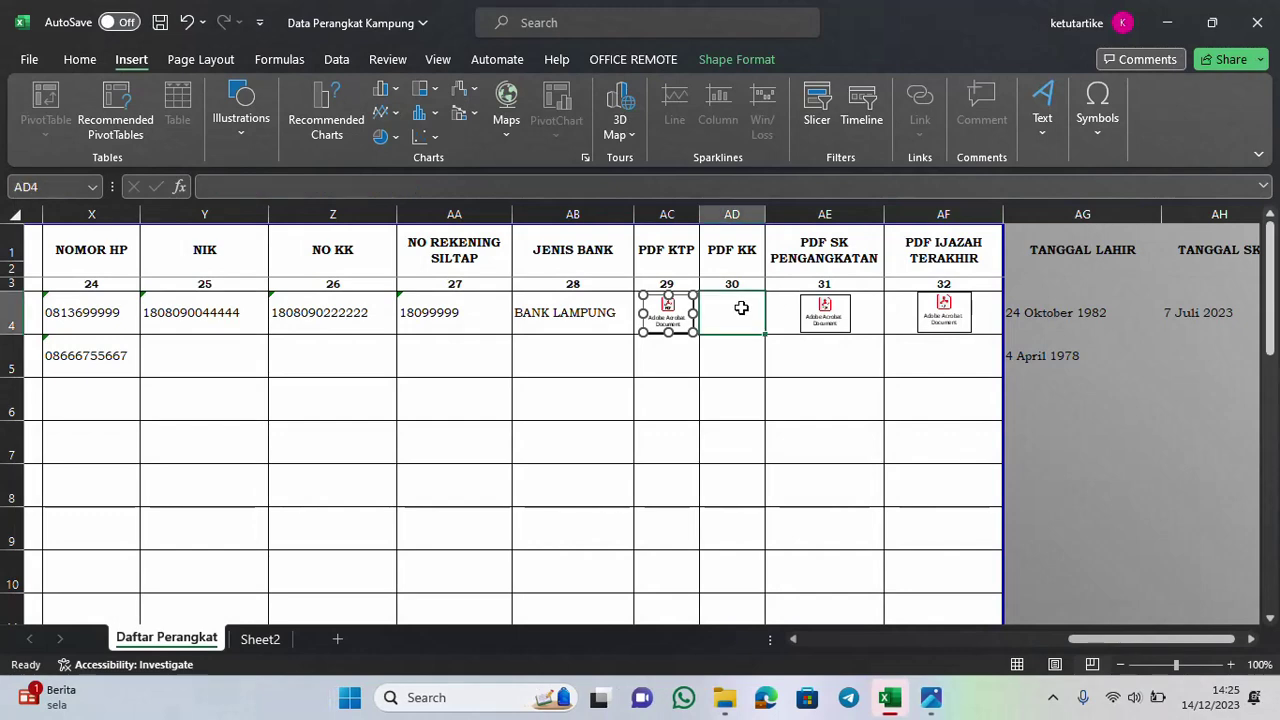
{"action": "left_click", "coordinate": [1038, 128]}
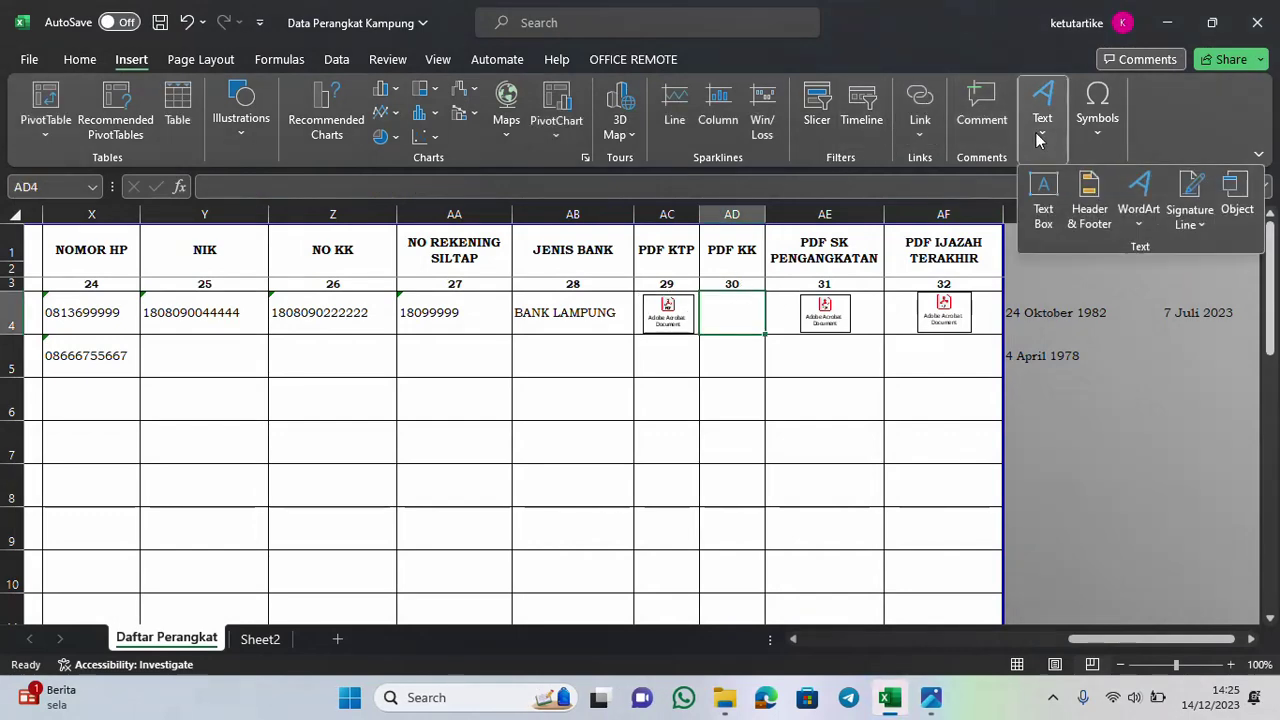
{"action": "left_click", "coordinate": [138, 65]}
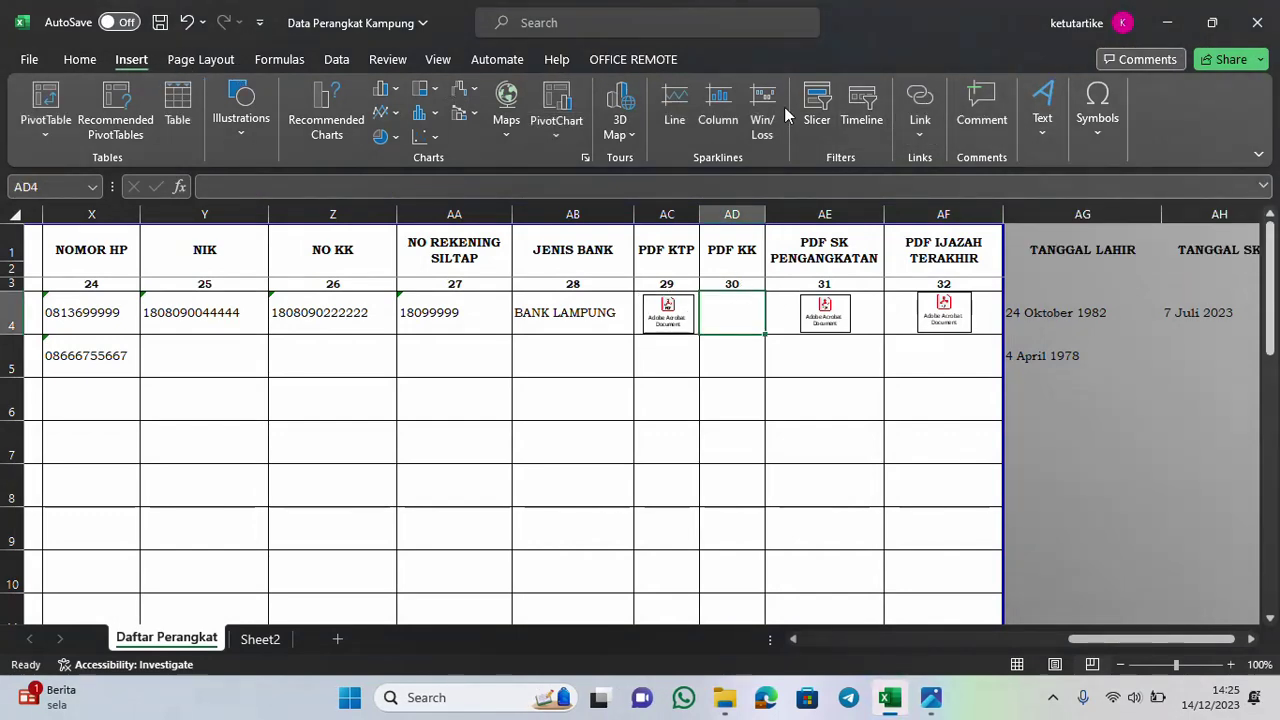
{"action": "left_click", "coordinate": [1040, 110]}
{"action": "left_click", "coordinate": [1232, 195]}
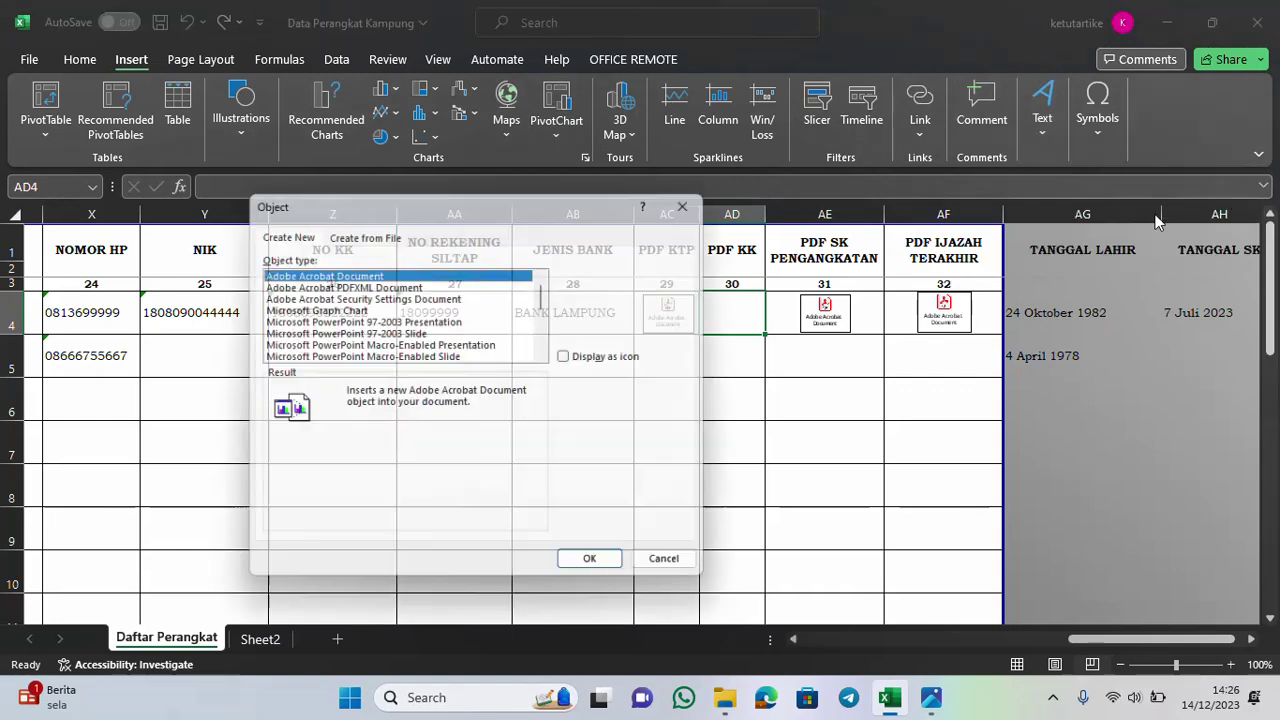
{"action": "left_click", "coordinate": [579, 363]}
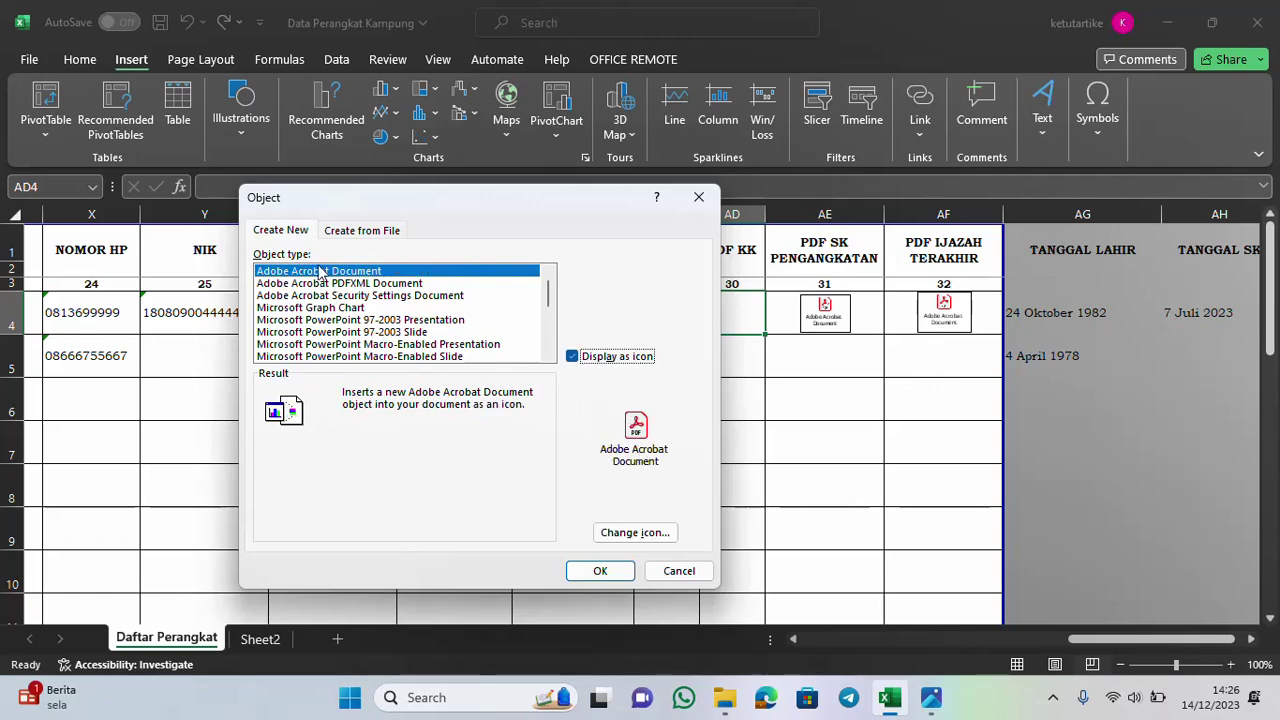
{"action": "left_click", "coordinate": [600, 571]}
{"action": "left_click", "coordinate": [953, 699]}
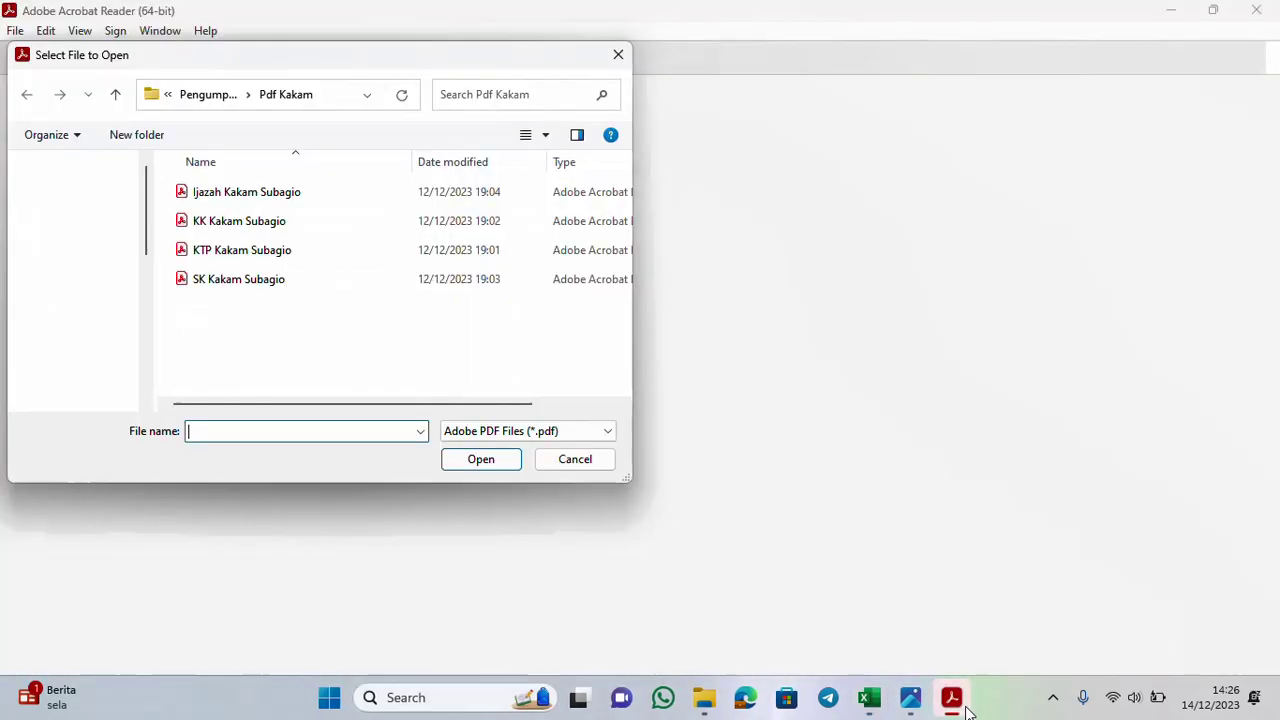
Load the KK PDF from the Pdf Kakam folder into the object and close Acrobat Reader
{"action": "left_click", "coordinate": [253, 220]}
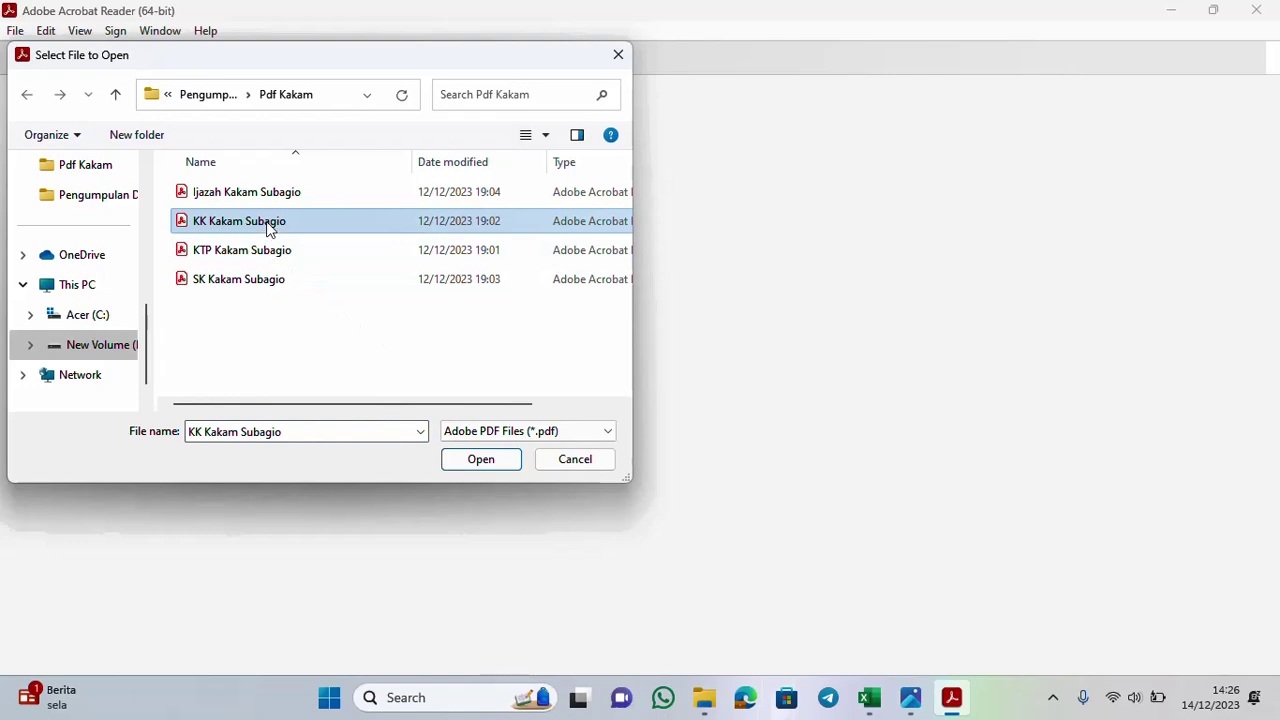
{"action": "left_click", "coordinate": [452, 458]}
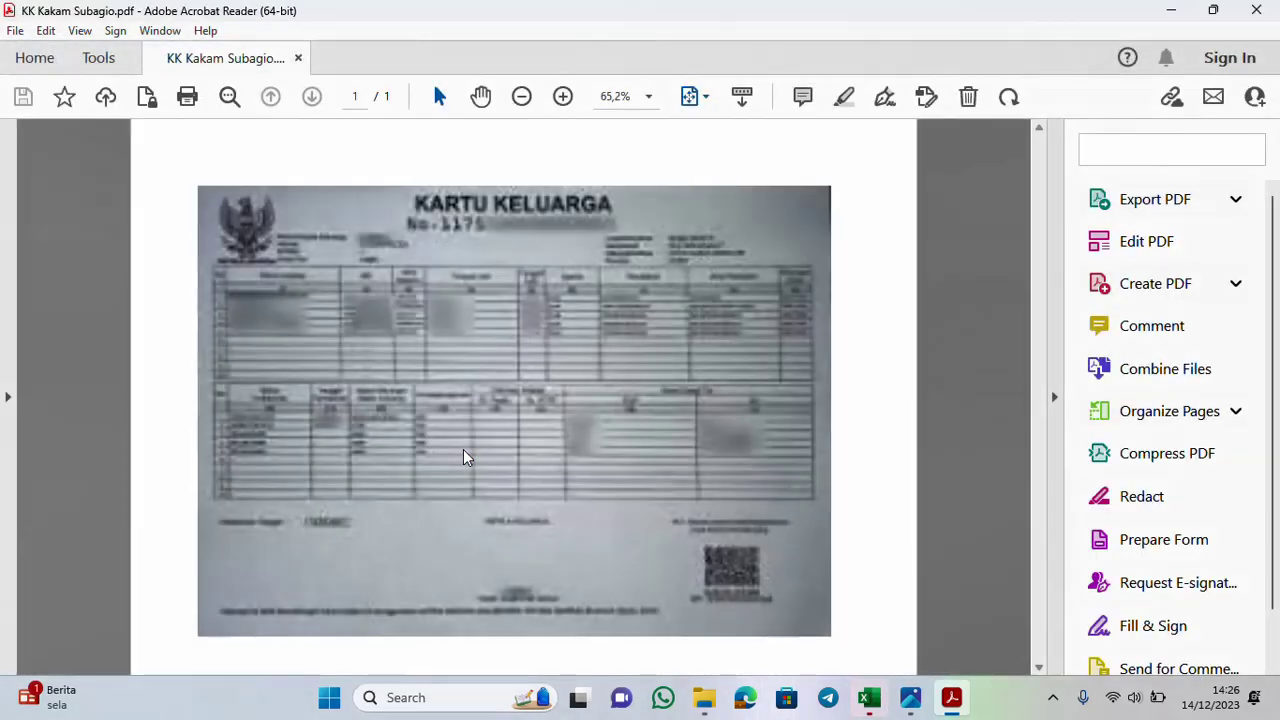
{"action": "left_click", "coordinate": [1254, 12]}
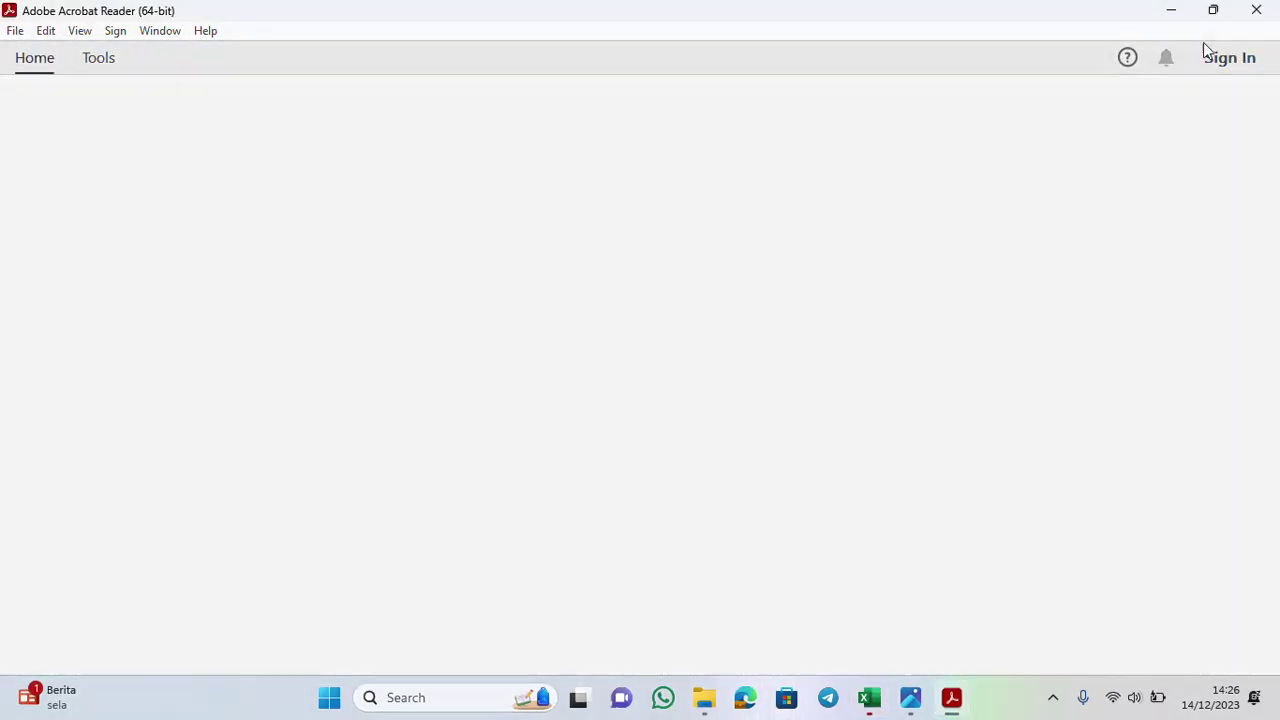
Shrink the KK icon and reposition it to sit inside AD4
{"action": "left_click_drag", "start_coordinate": [790, 360], "coordinate": [742, 315]}
{"action": "left_click_drag", "start_coordinate": [760, 333], "coordinate": [738, 318]}
{"action": "left_click", "coordinate": [824, 320]}
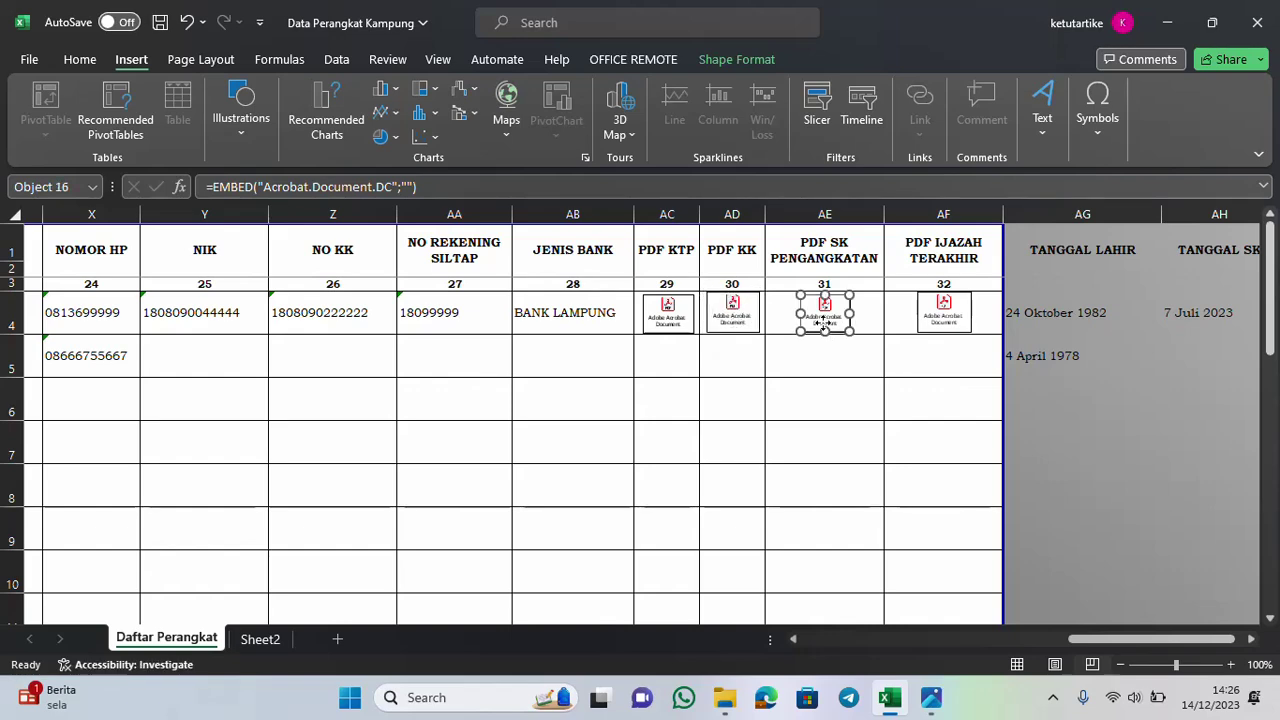
Verify the KK, SK and Ijazah icons in AD4–AF4 open their PDFs, then scroll back to column A
{"action": "double_click", "coordinate": [732, 312]}
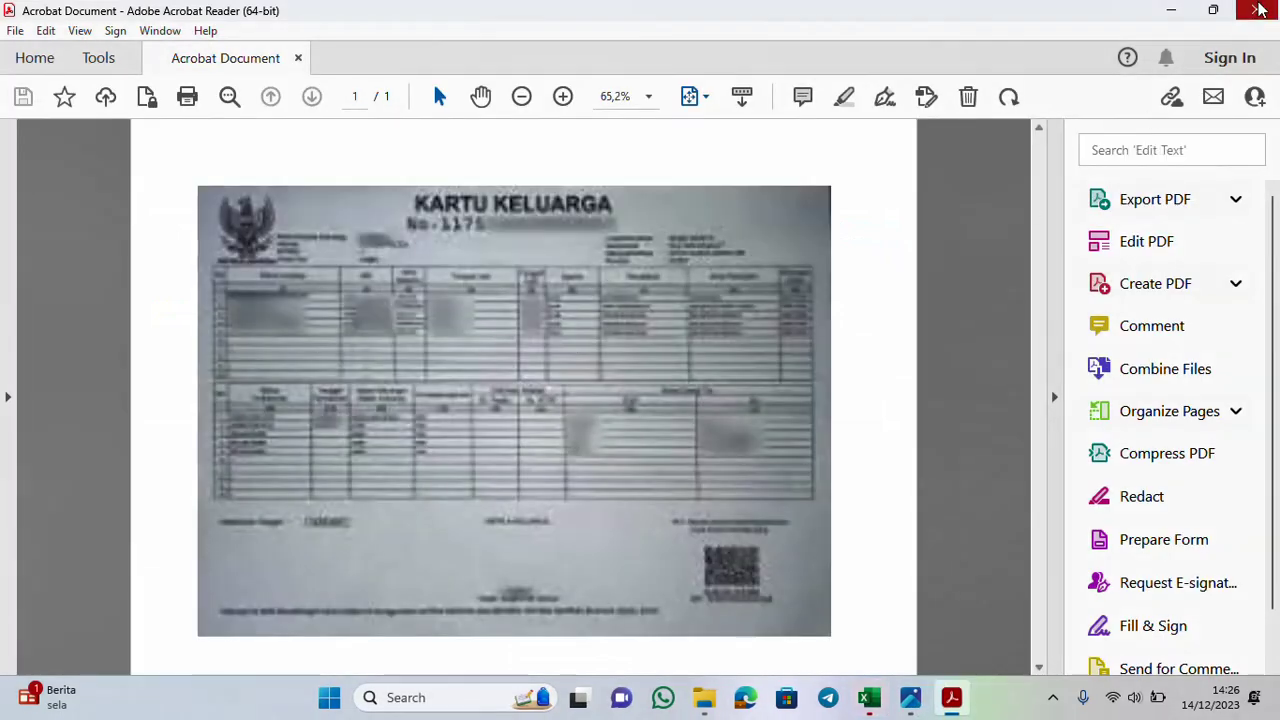
{"action": "left_click", "coordinate": [1256, 10]}
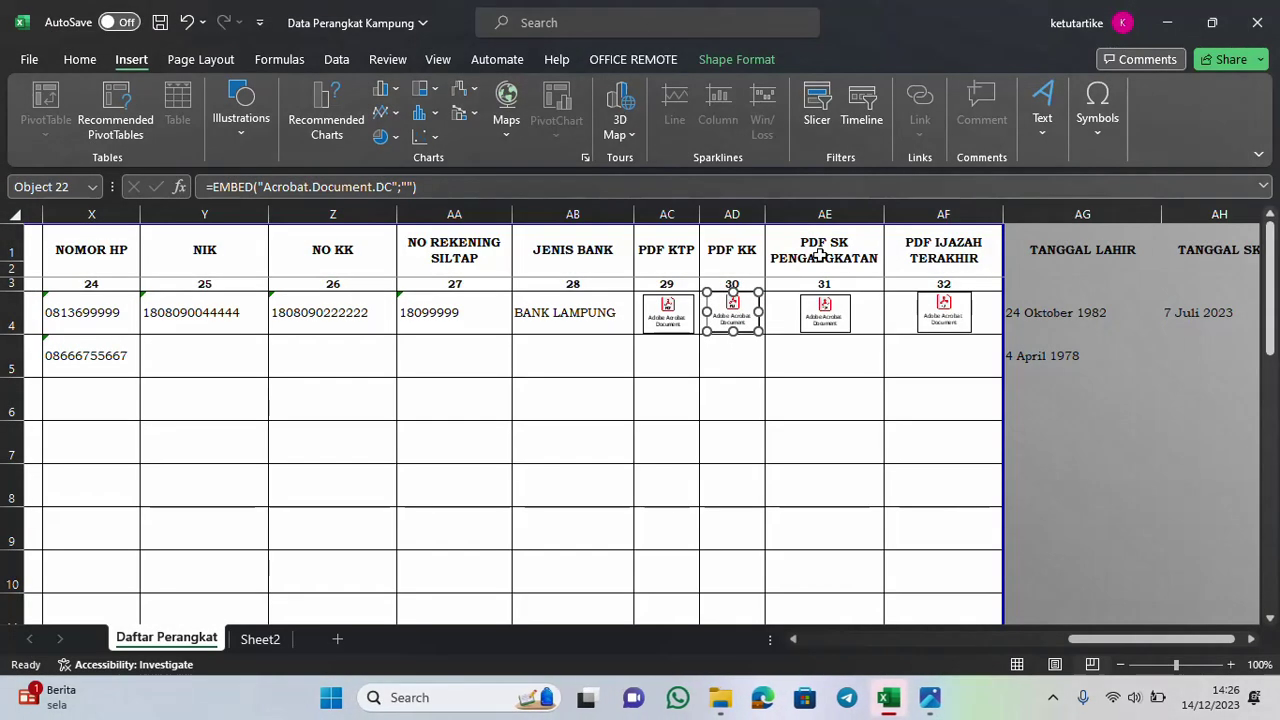
{"action": "left_click", "coordinate": [827, 326]}
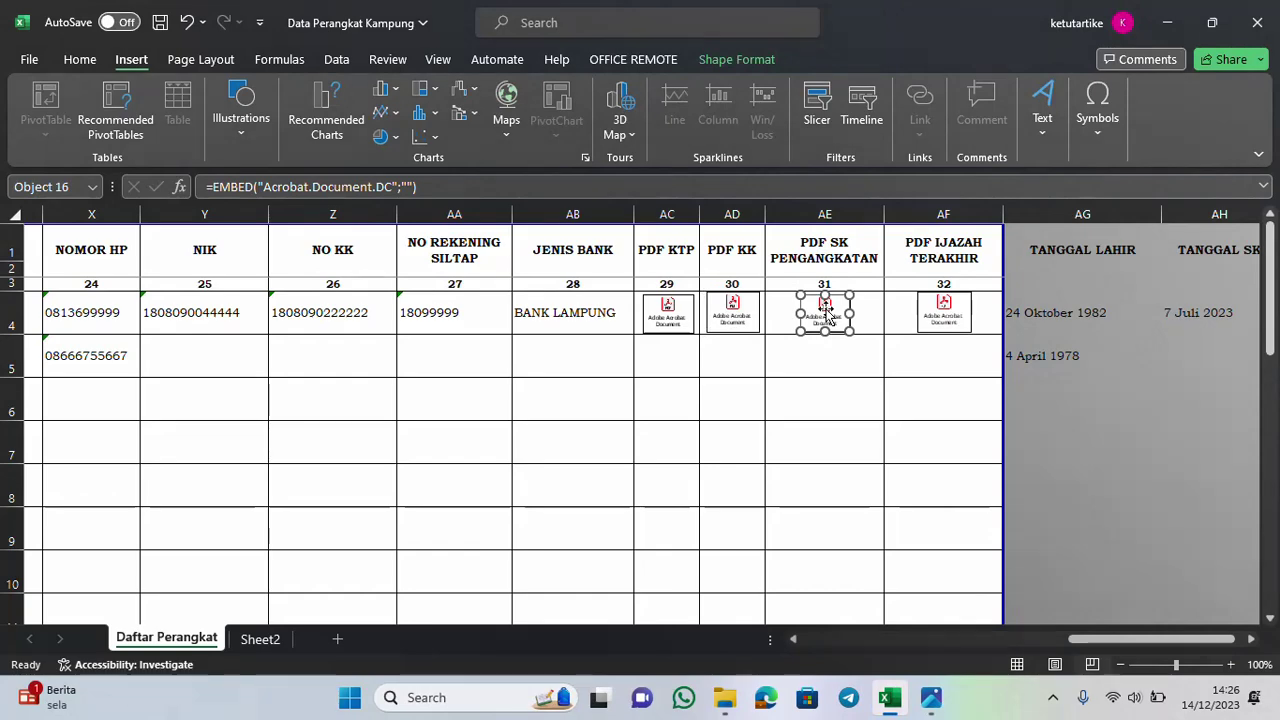
{"action": "double_click", "coordinate": [824, 308]}
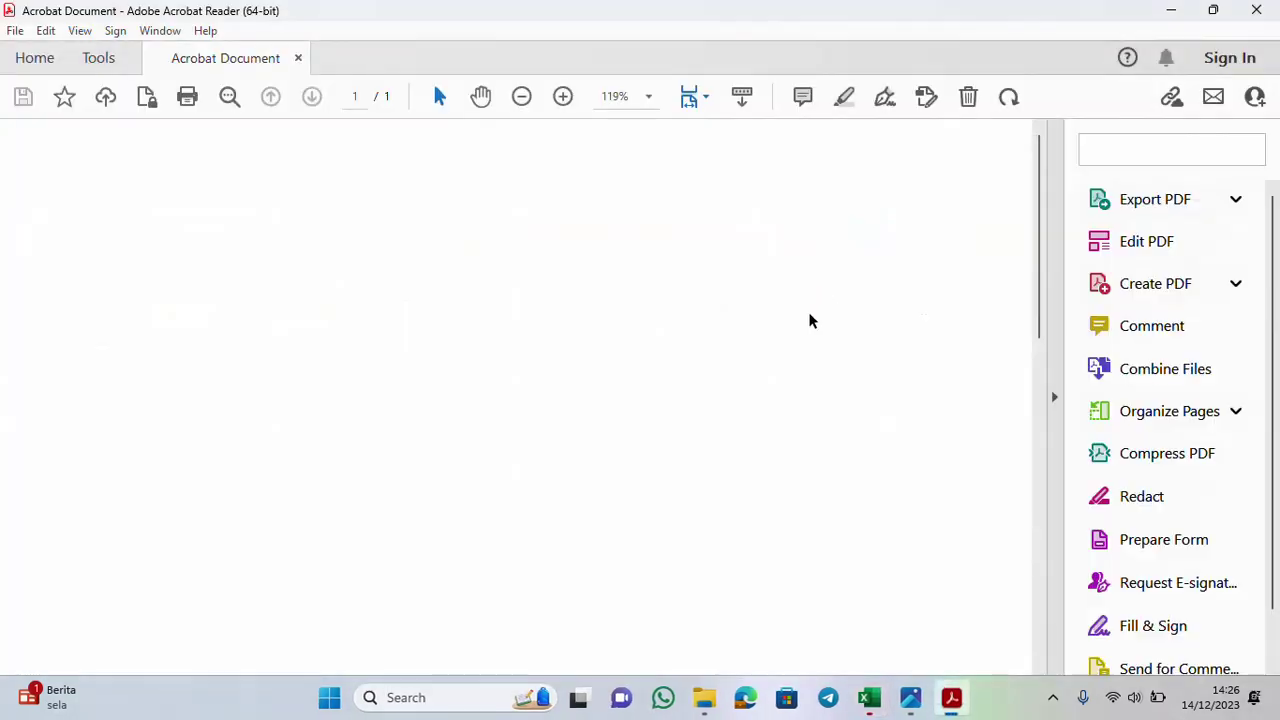
{"action": "left_click", "coordinate": [1262, 12]}
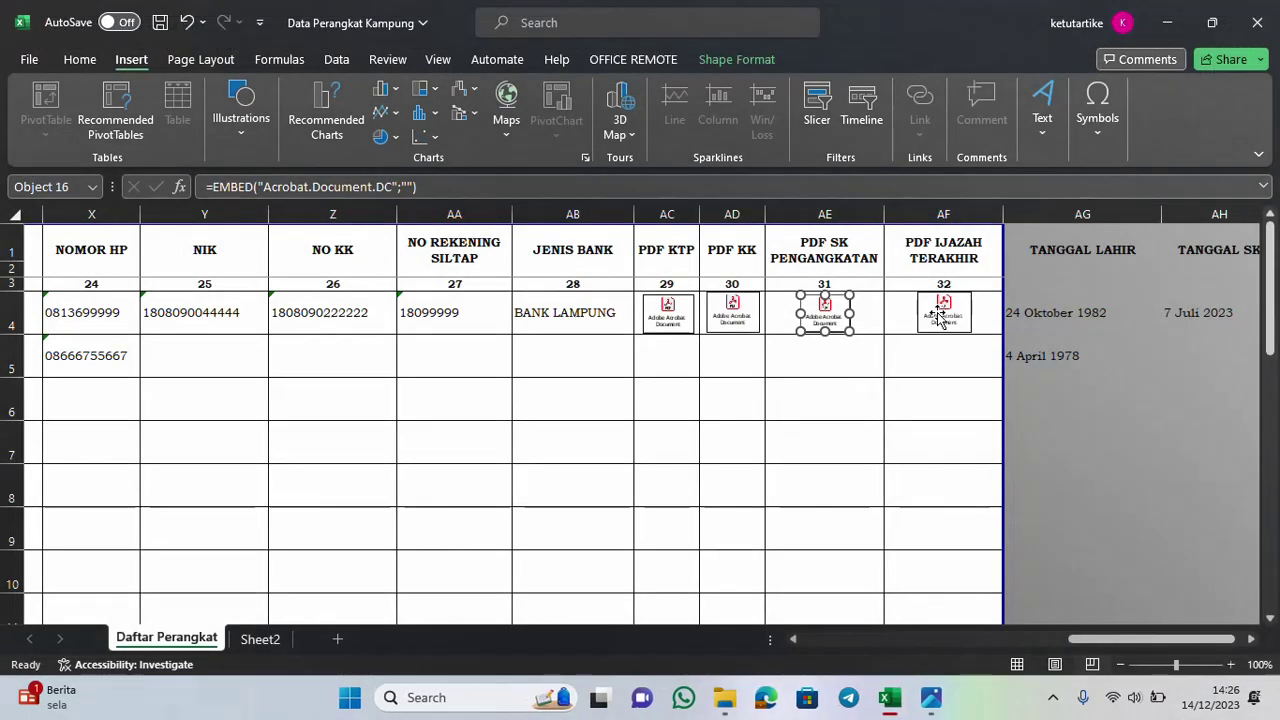
{"action": "left_click", "coordinate": [936, 312]}
{"action": "double_click", "coordinate": [936, 312]}
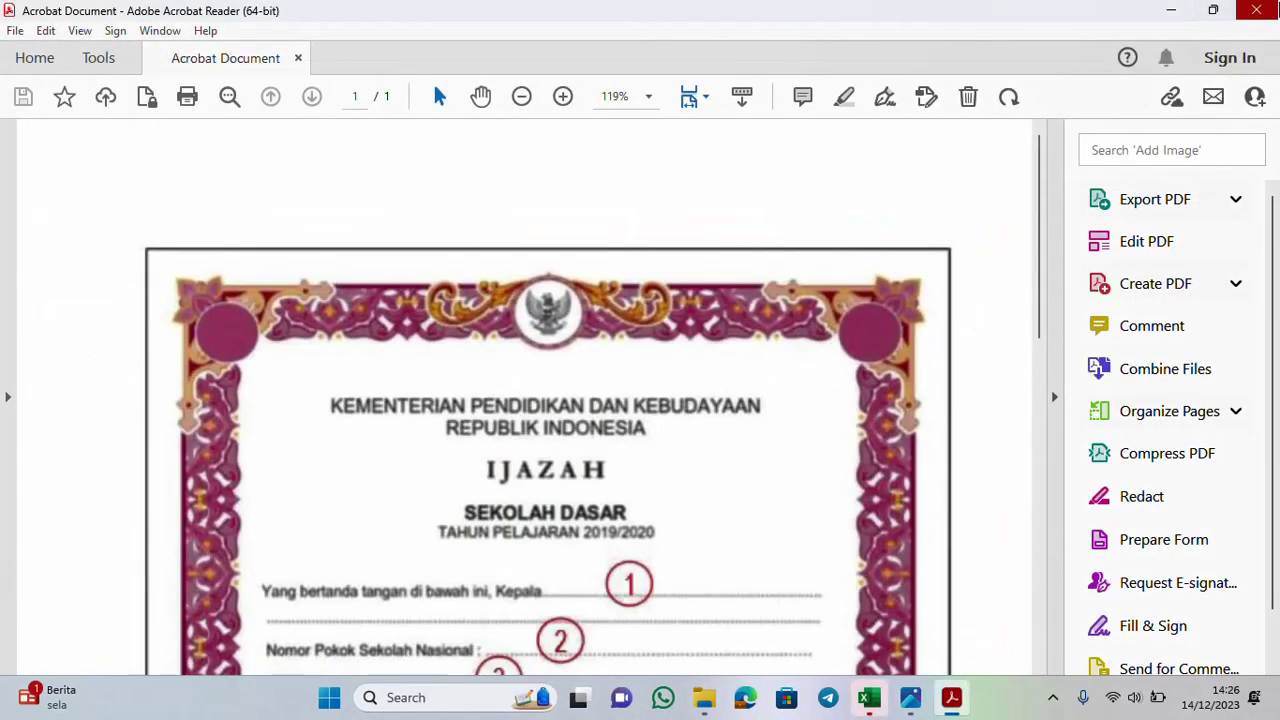
{"action": "left_click", "coordinate": [1257, 12]}
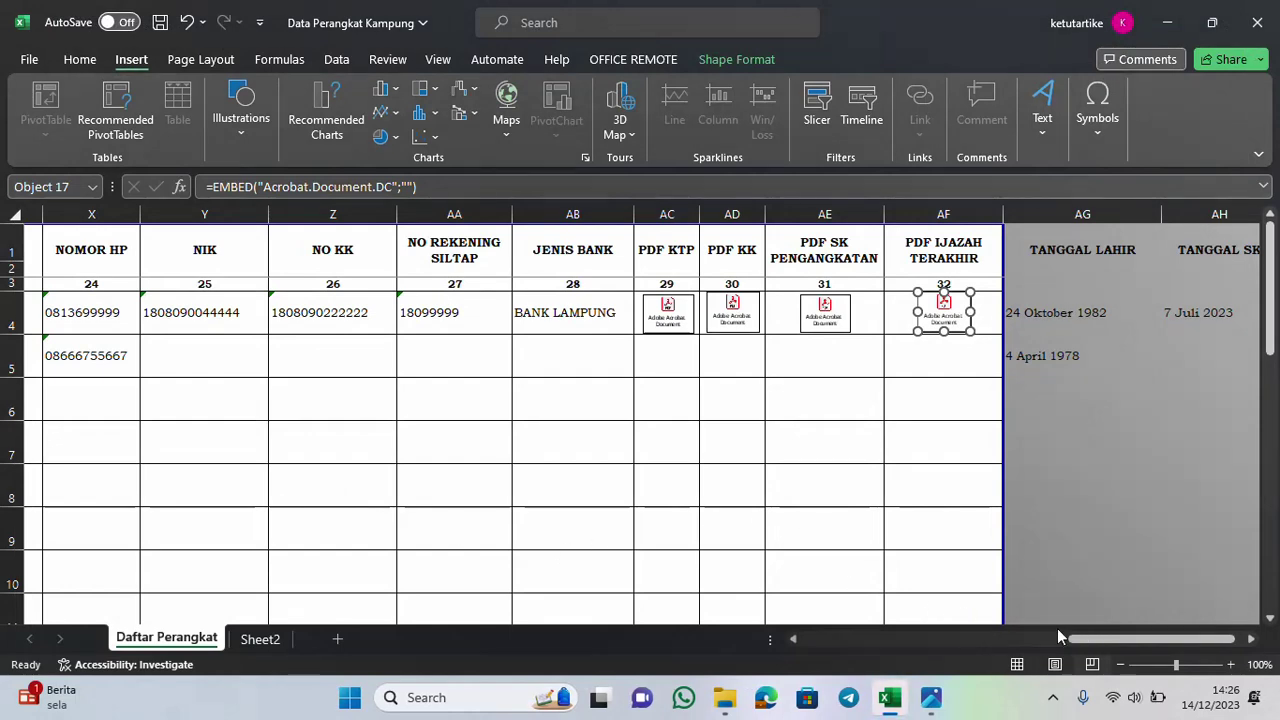
{"action": "left_click_drag", "start_coordinate": [1147, 645], "coordinate": [875, 645]}
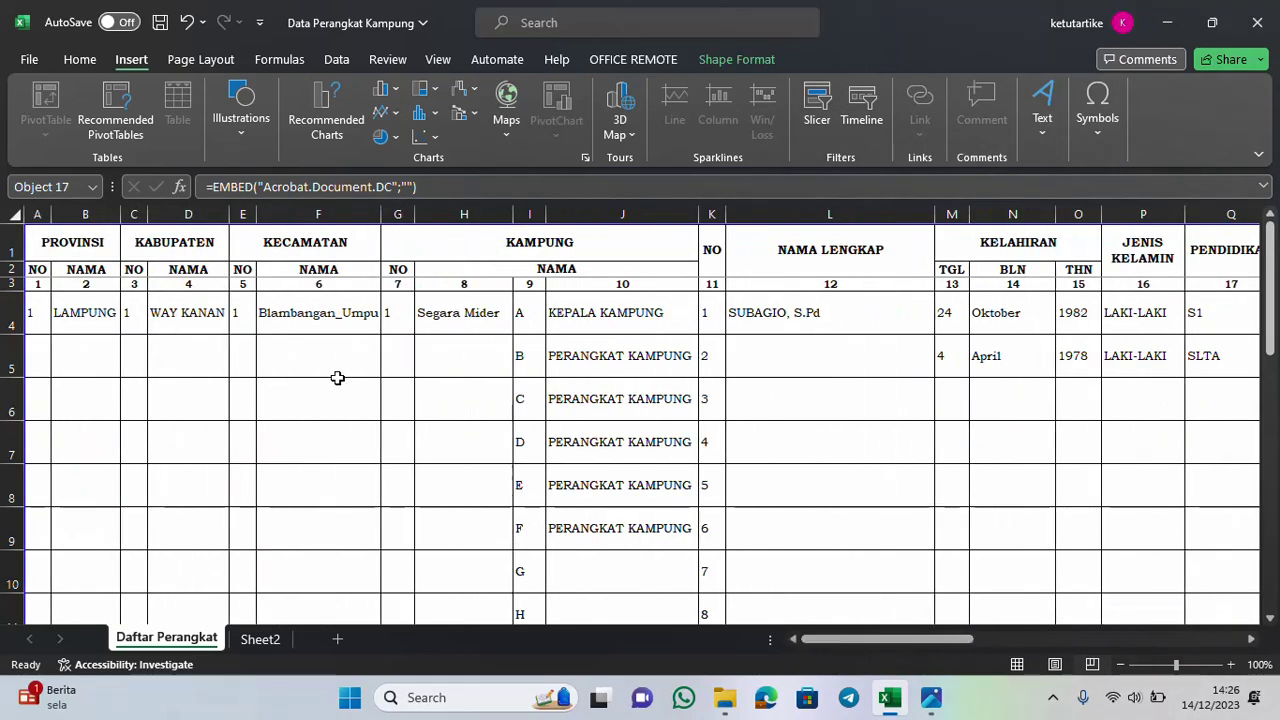
Set J5's position to PERANGKAT KAMPUNG and enter the official's full name in L5
{"action": "left_click", "coordinate": [619, 355]}
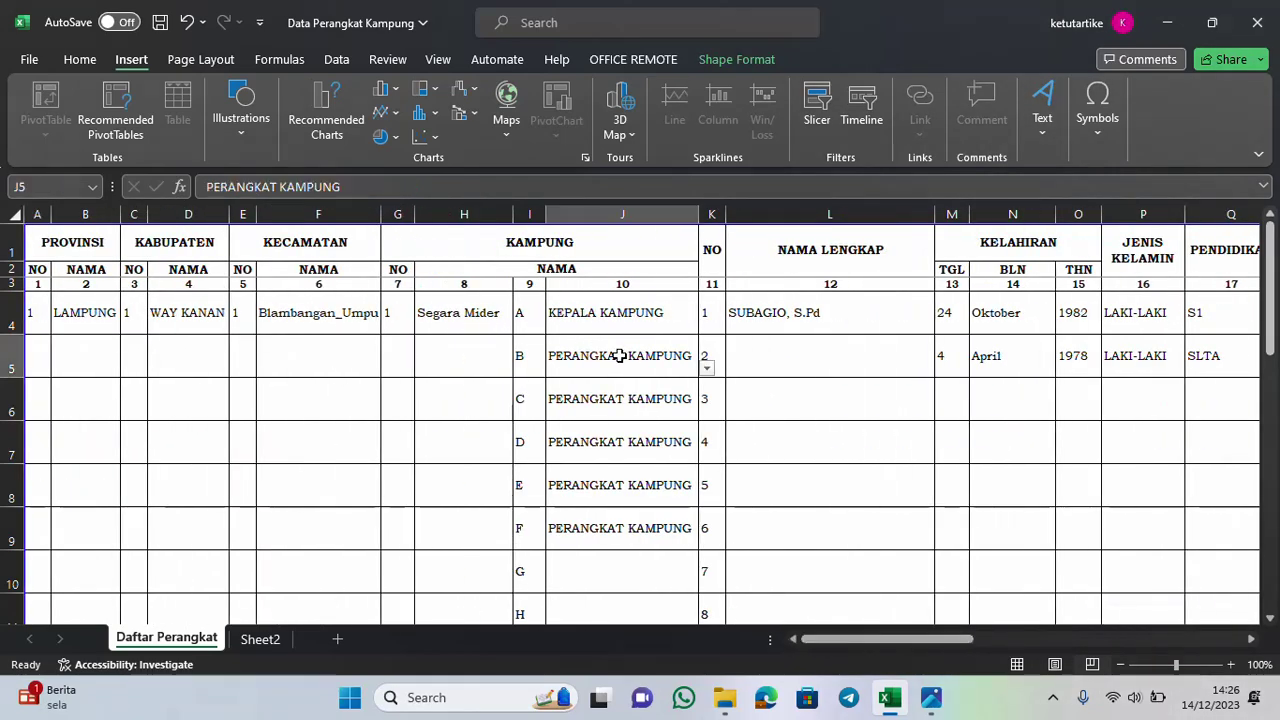
{"action": "left_click", "coordinate": [708, 369]}
{"action": "left_click", "coordinate": [657, 402]}
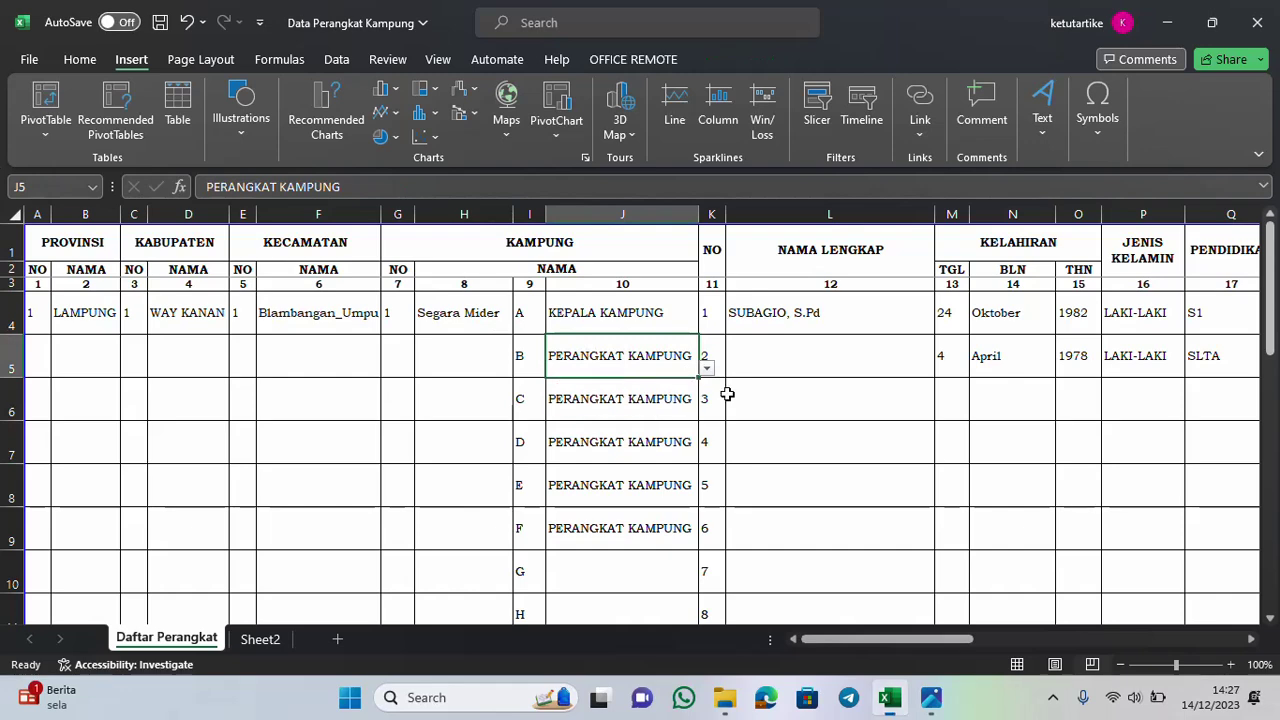
{"action": "left_click", "coordinate": [767, 356]}
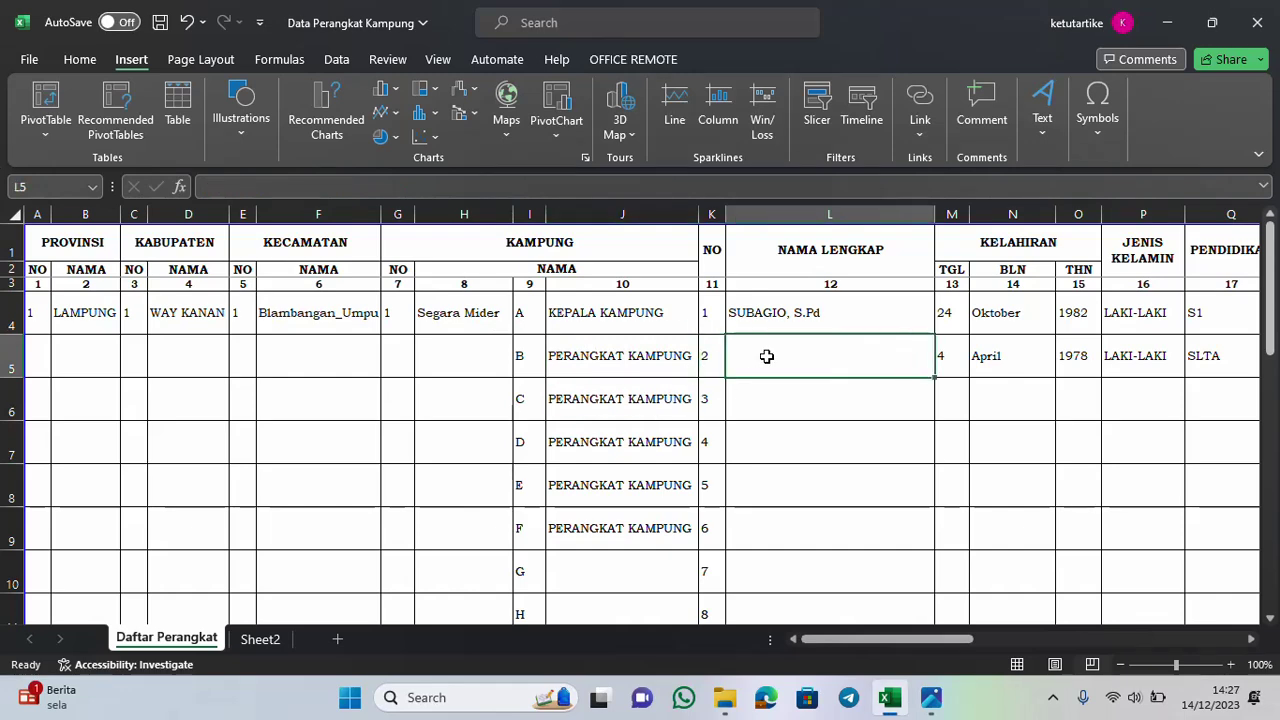
{"action": "type", "text": "ANDI, S.H"}
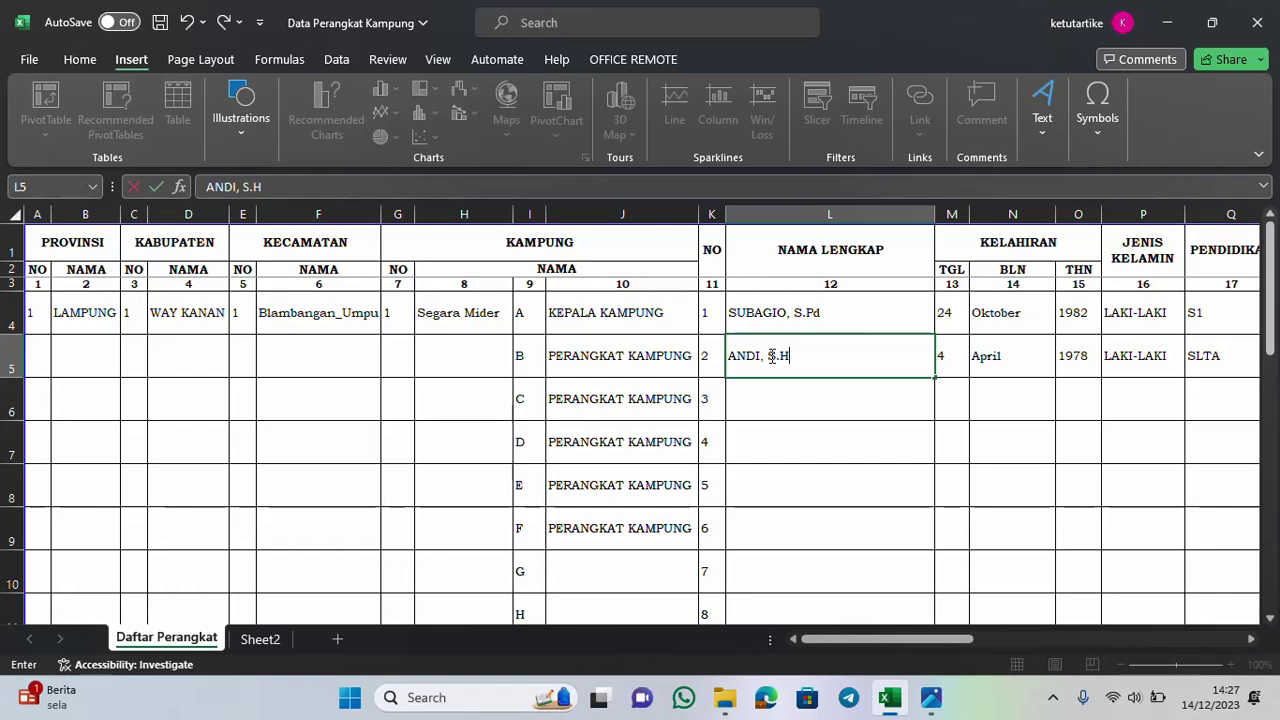
Set row 5's birth day to 11 and birth year to 1994 from the dropdowns
{"action": "left_click", "coordinate": [941, 352]}
{"action": "left_click", "coordinate": [977, 369]}
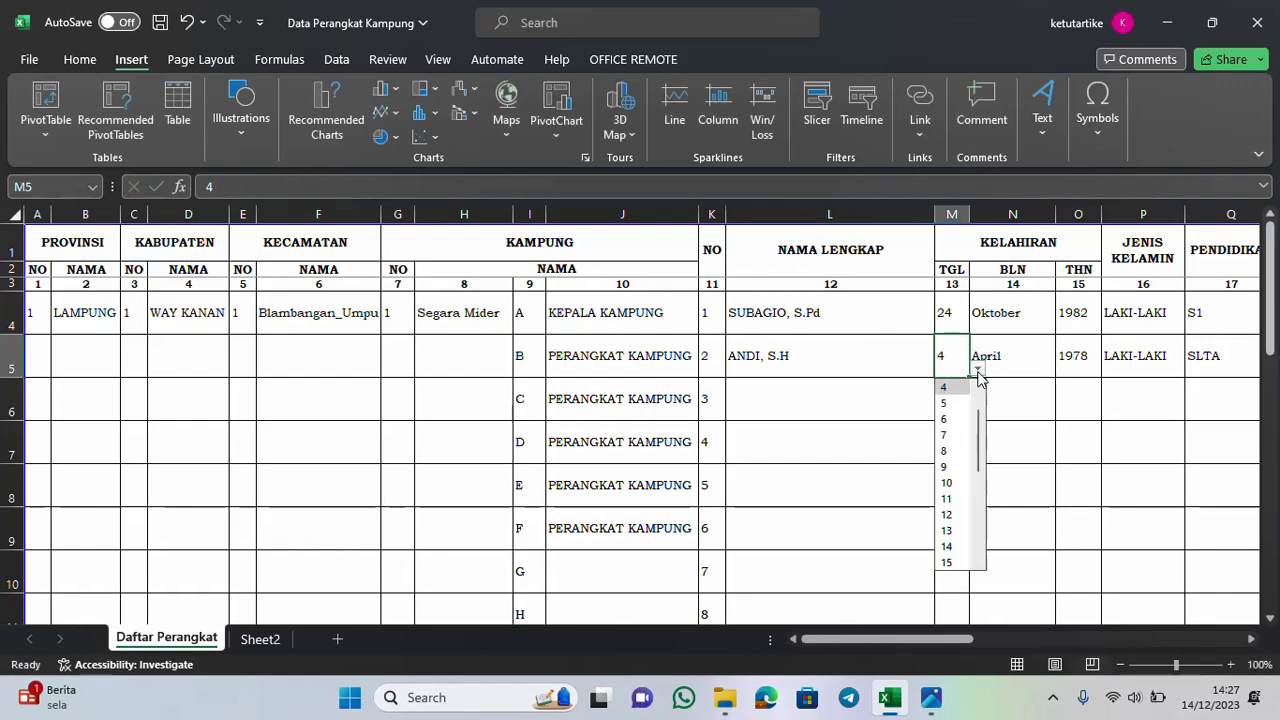
{"action": "left_click", "coordinate": [950, 500]}
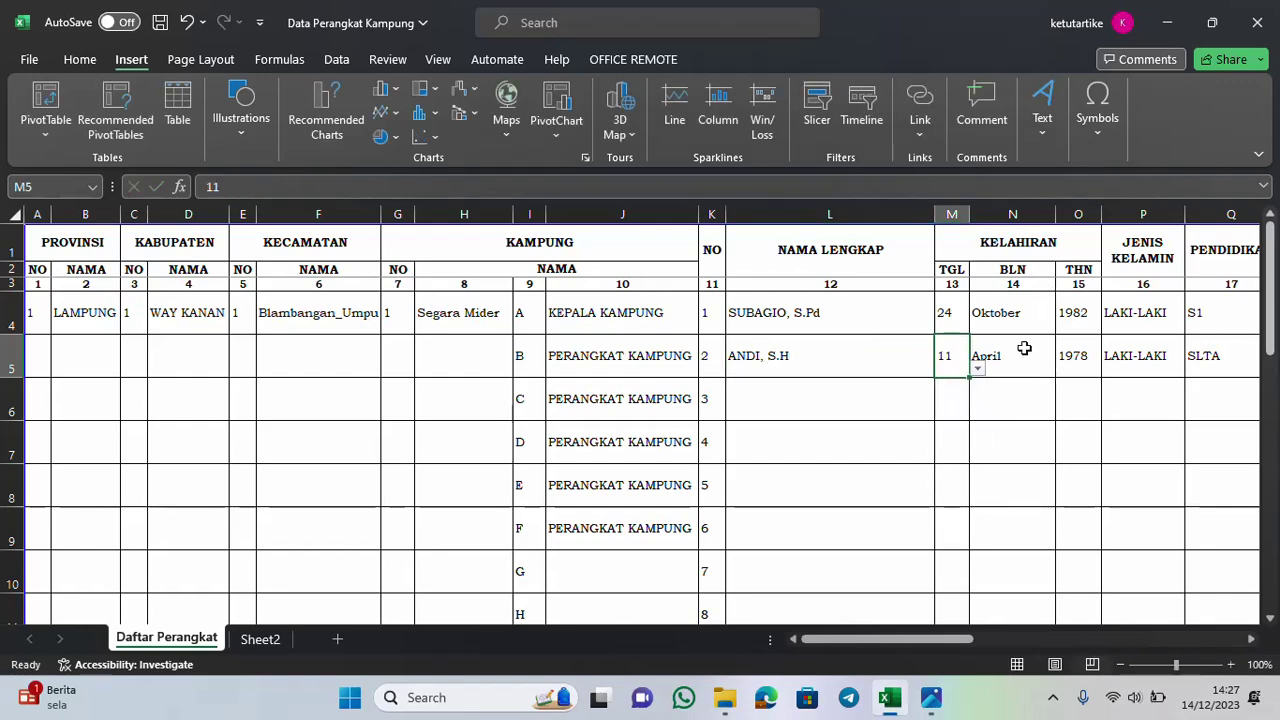
{"action": "left_click", "coordinate": [1076, 354]}
{"action": "left_click", "coordinate": [1110, 369]}
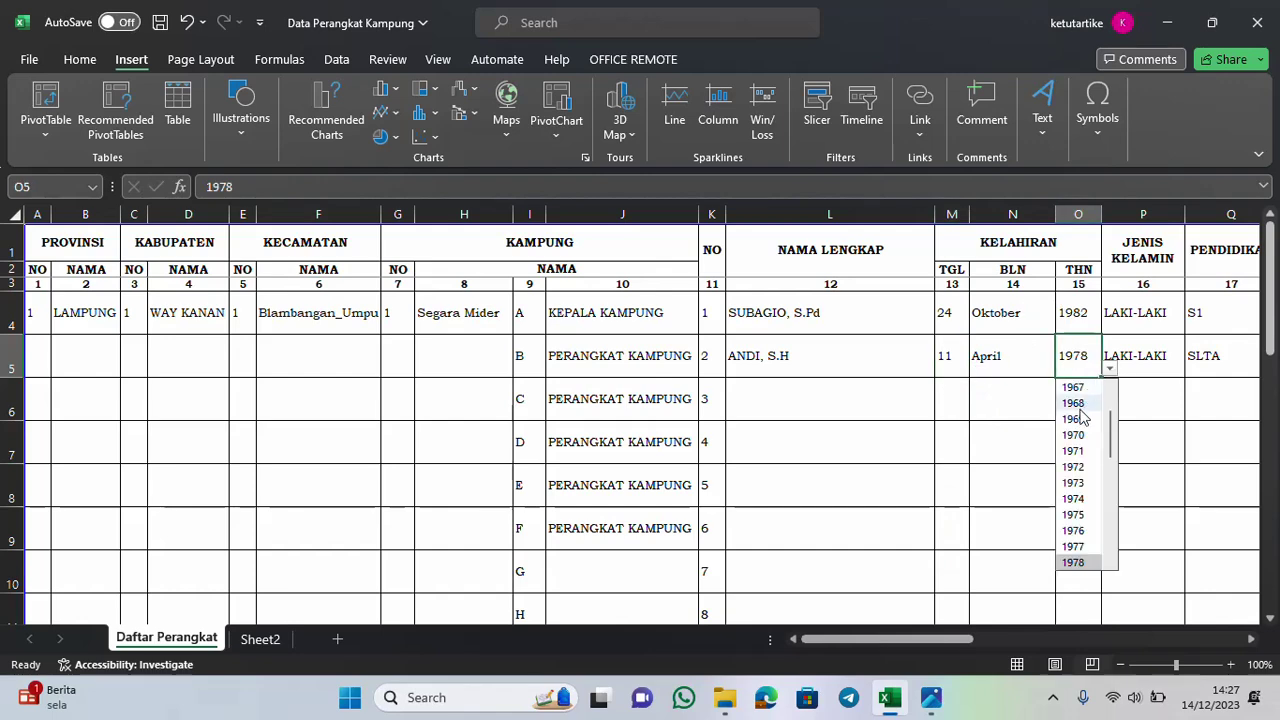
{"action": "scroll", "coordinate": [1080, 540], "scroll_direction": "down", "scroll_amount": 6}
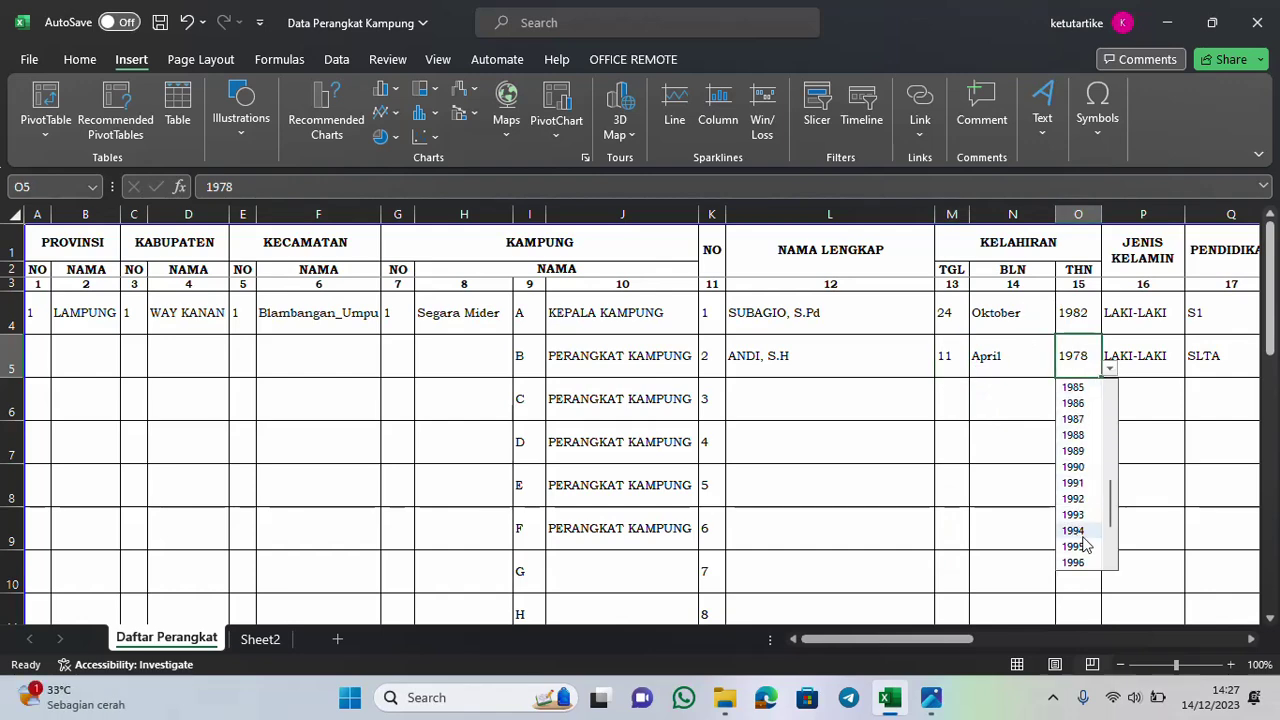
{"action": "left_click", "coordinate": [1075, 531]}
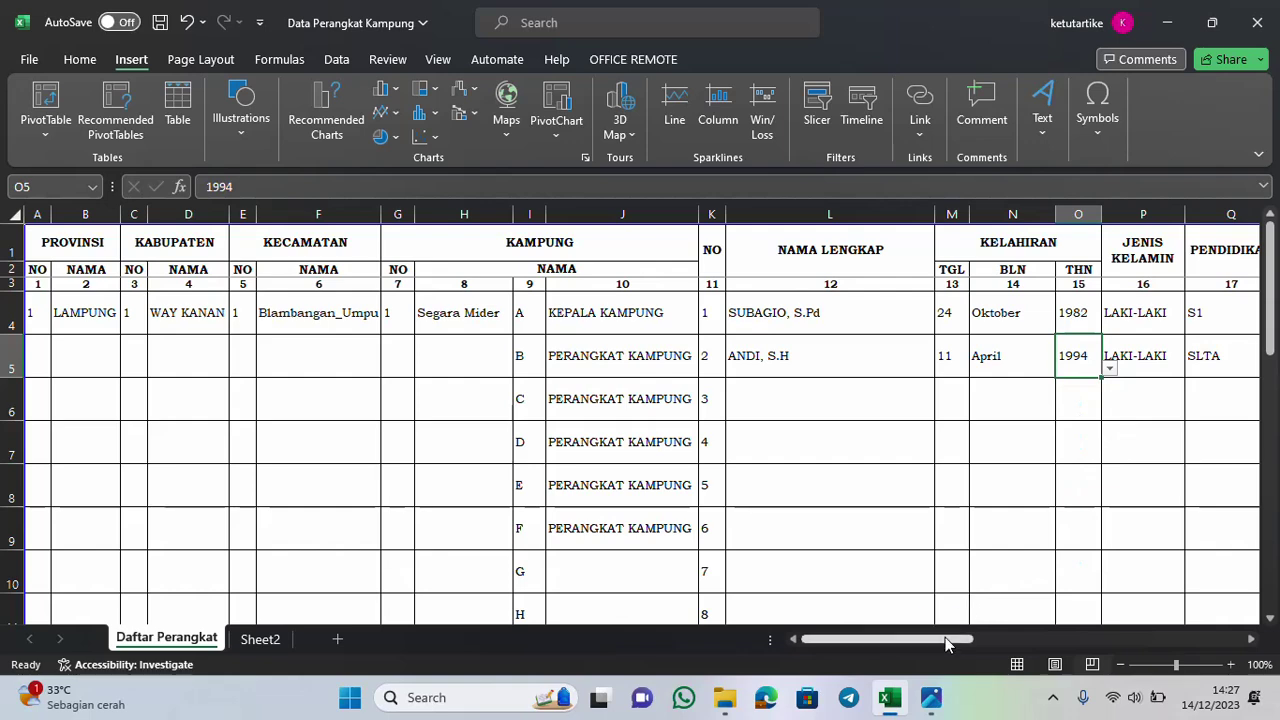
{"action": "left_click_drag", "start_coordinate": [946, 645], "coordinate": [1043, 640]}
Set row 5's education to S1 and enter decree number 140/HK/2022 in R5
{"action": "left_click", "coordinate": [443, 366]}
{"action": "left_click", "coordinate": [553, 363]}
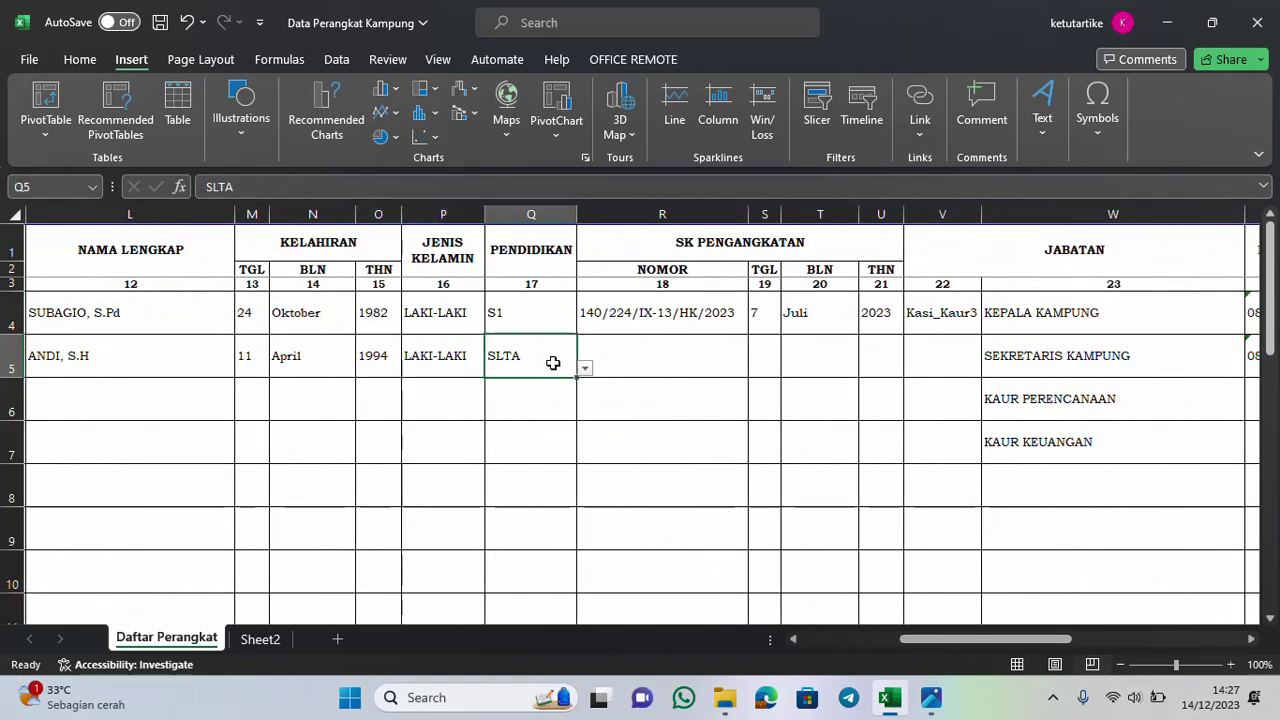
{"action": "left_click", "coordinate": [585, 369]}
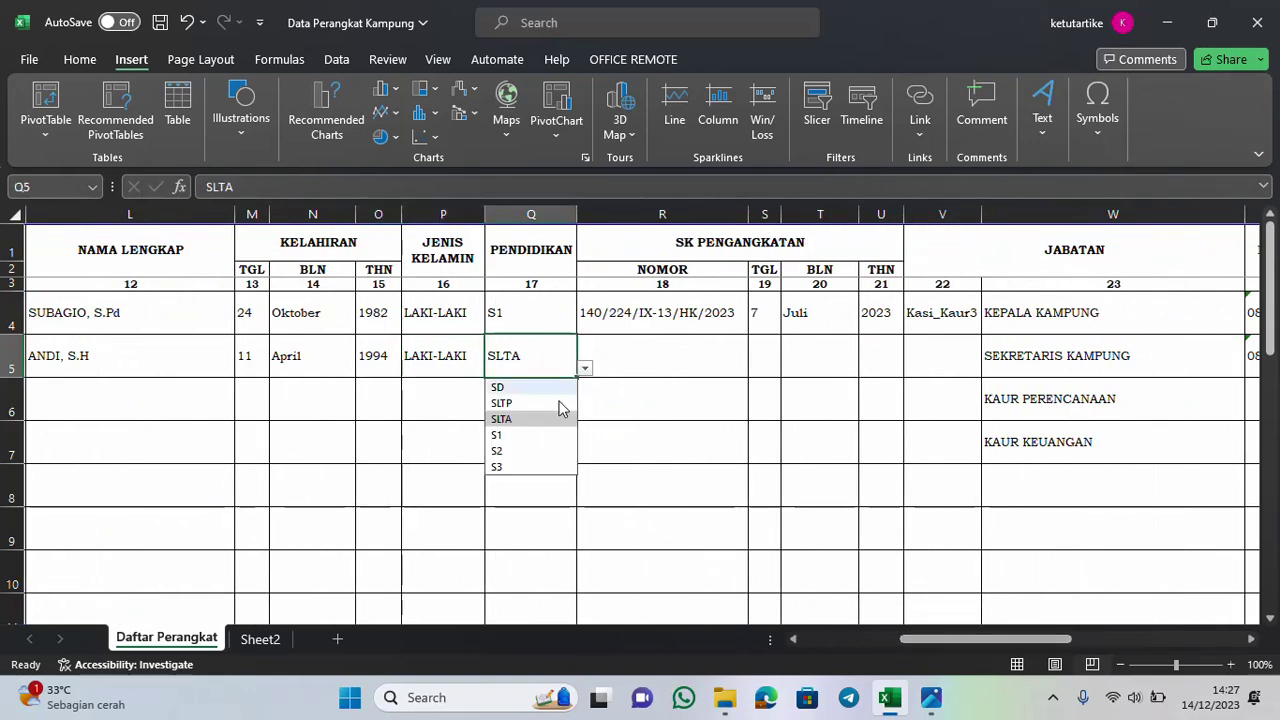
{"action": "left_click", "coordinate": [518, 437]}
{"action": "left_click", "coordinate": [631, 343]}
{"action": "type", "text": "140/HK/2022"}
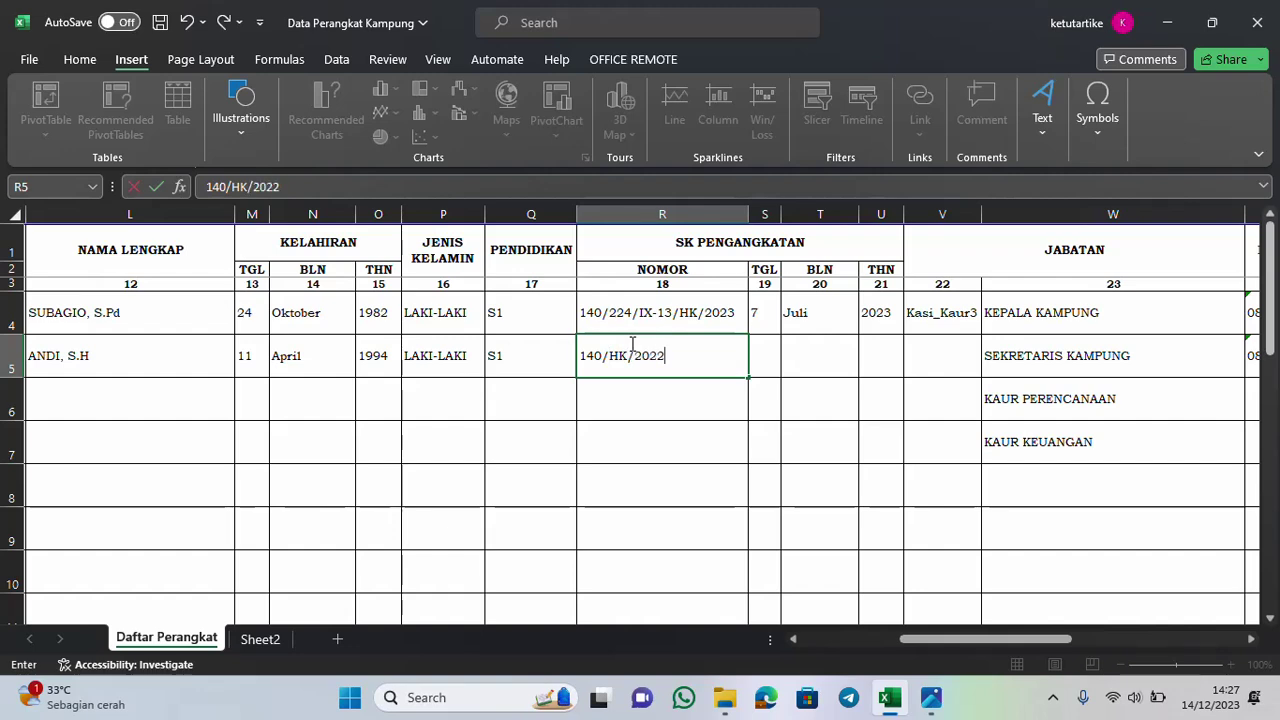
Set the decree date in row 5 to 7 Agustus 2019
{"action": "left_click", "coordinate": [760, 372]}
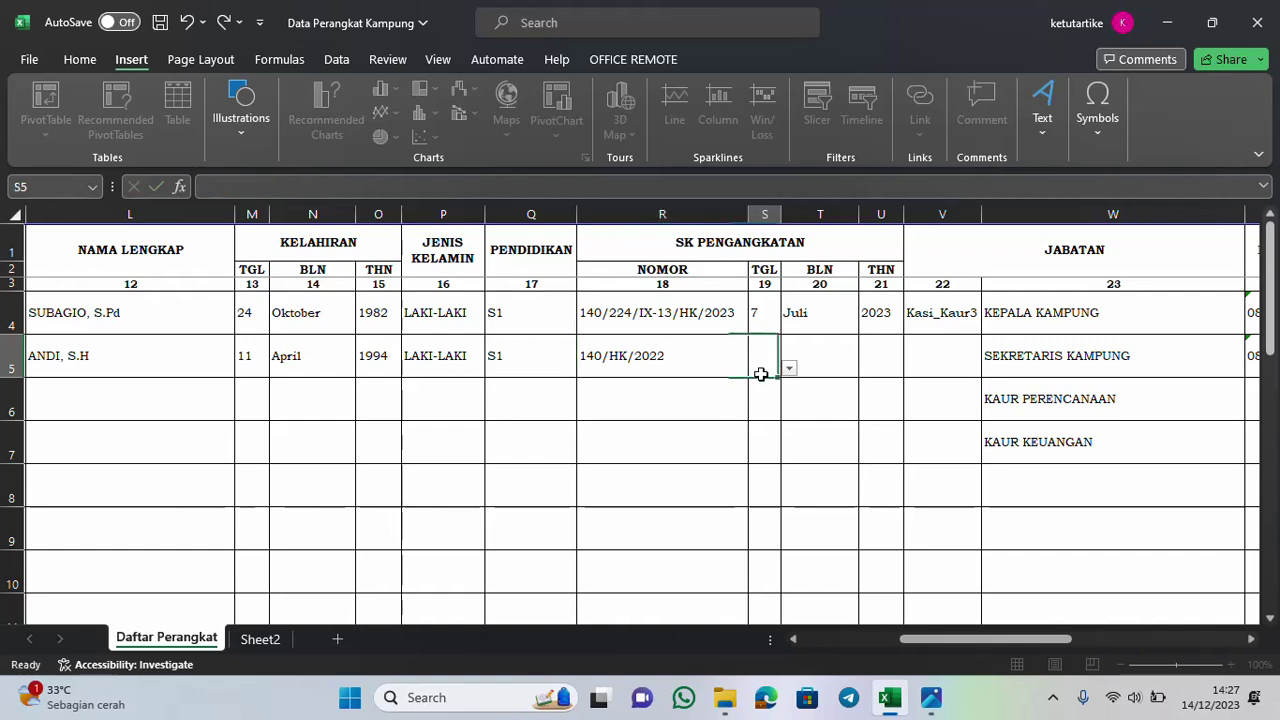
{"action": "left_click", "coordinate": [790, 369]}
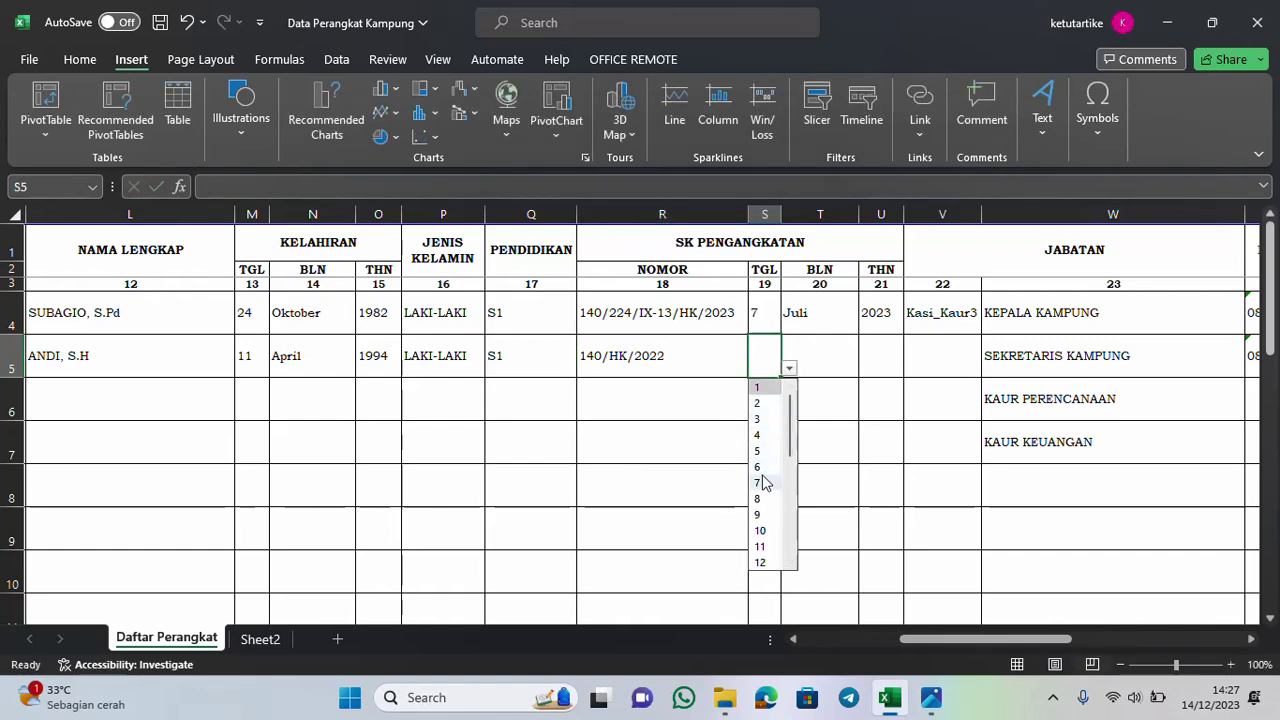
{"action": "left_click", "coordinate": [760, 483]}
{"action": "left_click", "coordinate": [820, 342]}
{"action": "left_click", "coordinate": [862, 368]}
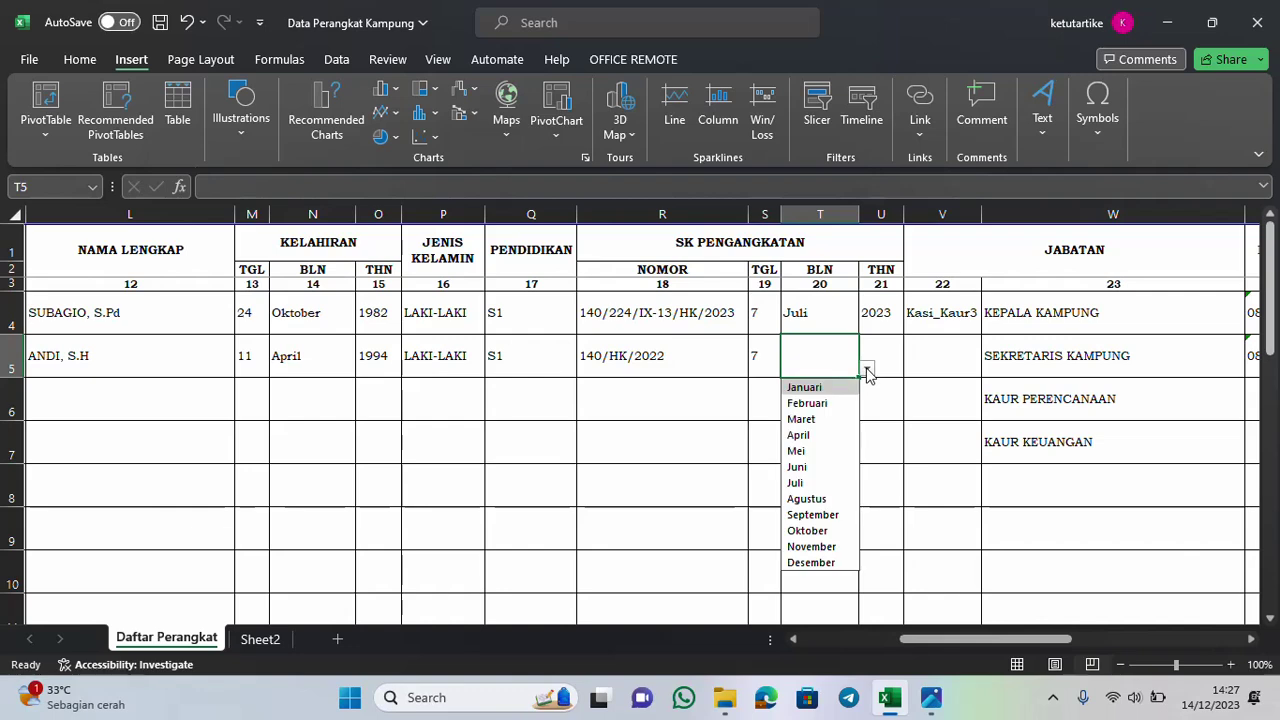
{"action": "left_click", "coordinate": [812, 497]}
{"action": "left_click", "coordinate": [893, 353]}
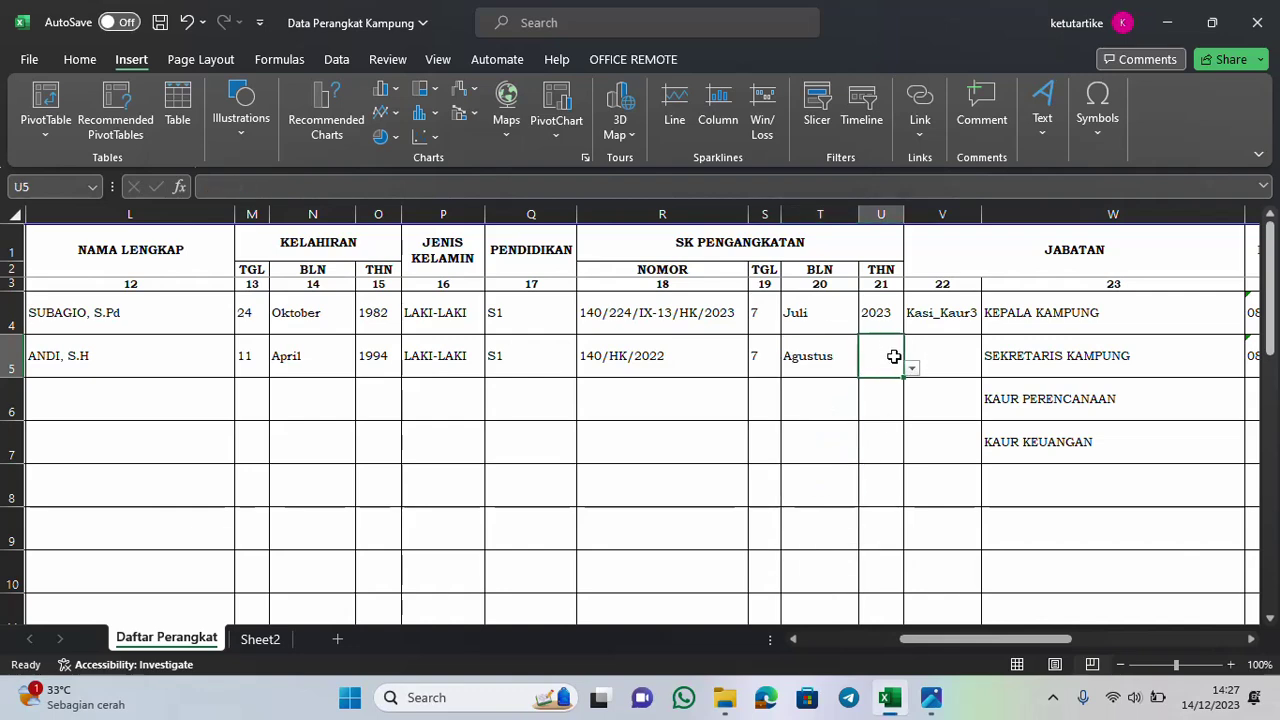
{"action": "left_click", "coordinate": [912, 369]}
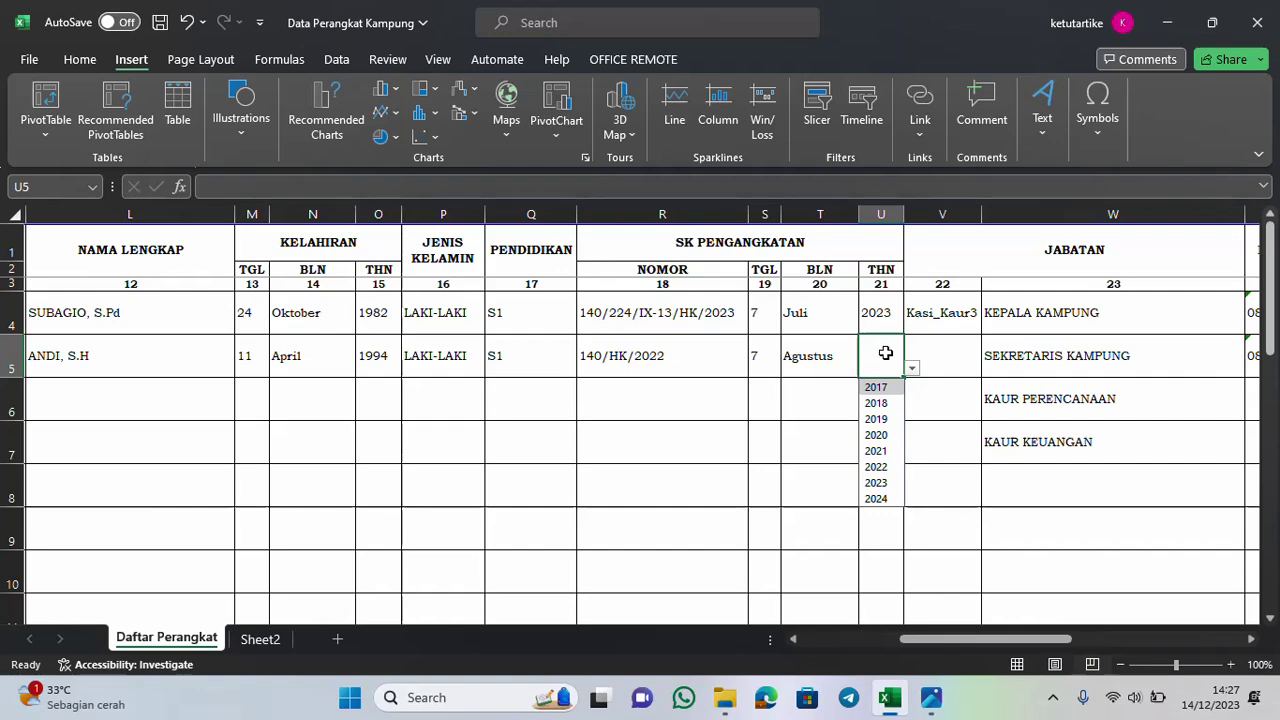
{"action": "left_click", "coordinate": [887, 419]}
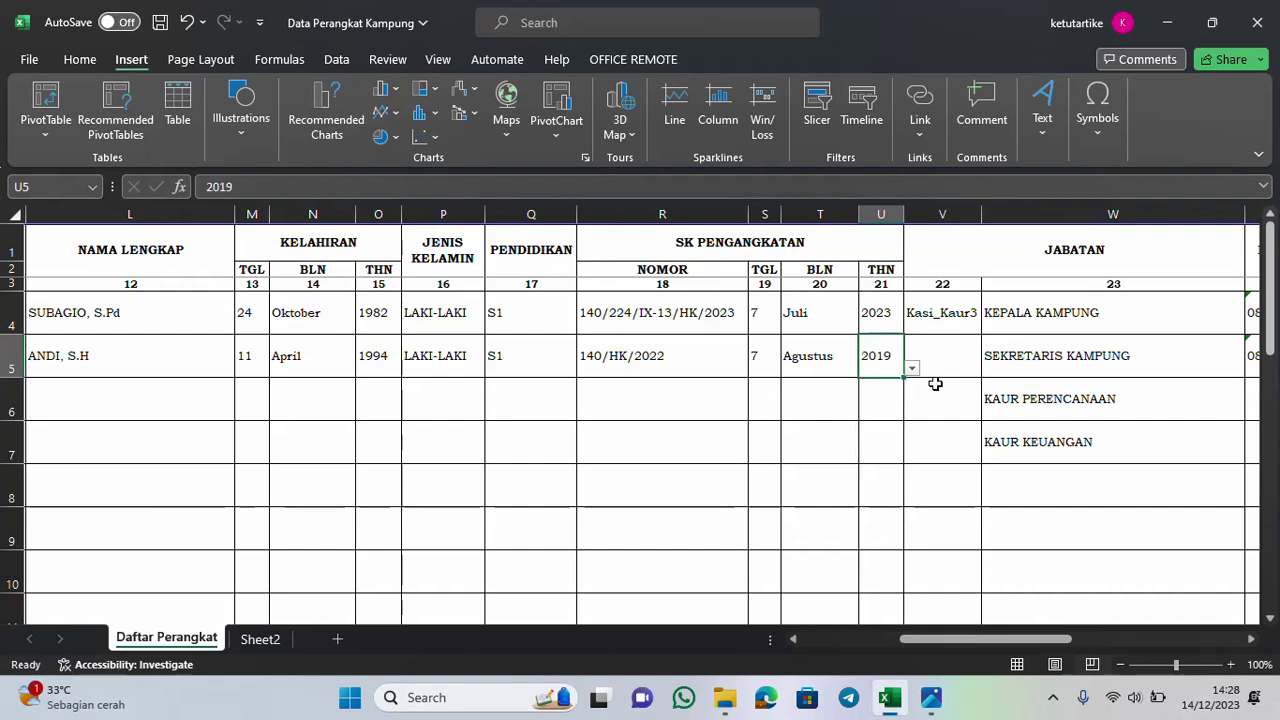
Leave row 5's position code empty and compare it with row 4's position code
{"action": "left_click", "coordinate": [960, 350]}
{"action": "left_click", "coordinate": [989, 369]}
{"action": "left_click", "coordinate": [989, 369]}
{"action": "left_click", "coordinate": [960, 306]}
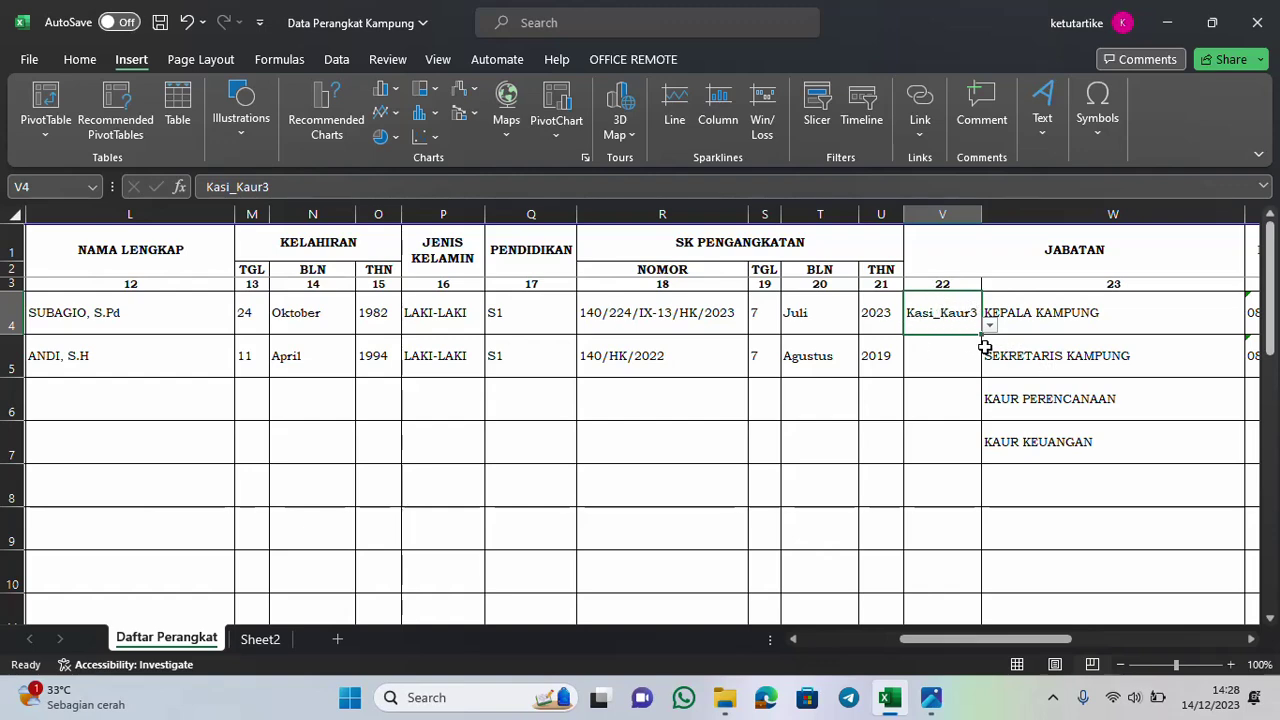
Review the village position list for row 5 and leave the position unchanged
{"action": "left_click", "coordinate": [1062, 372]}
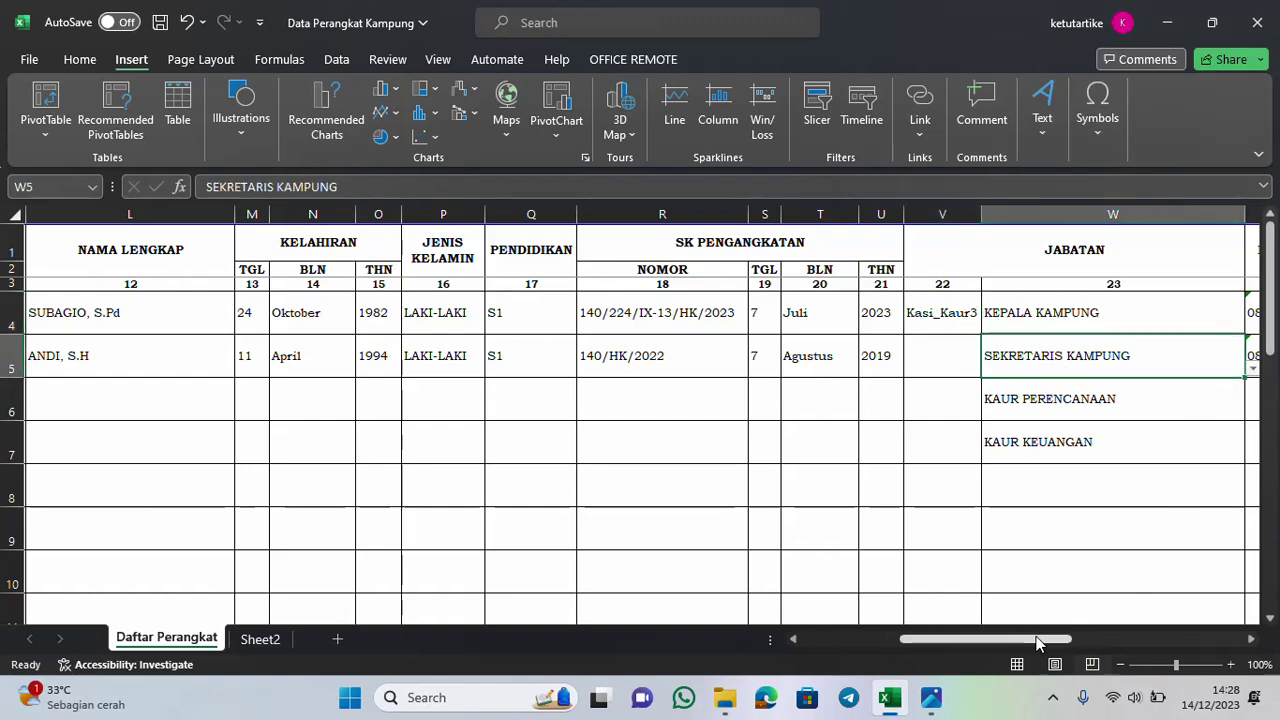
{"action": "left_click_drag", "start_coordinate": [1048, 639], "coordinate": [1084, 639]}
{"action": "left_click", "coordinate": [986, 369]}
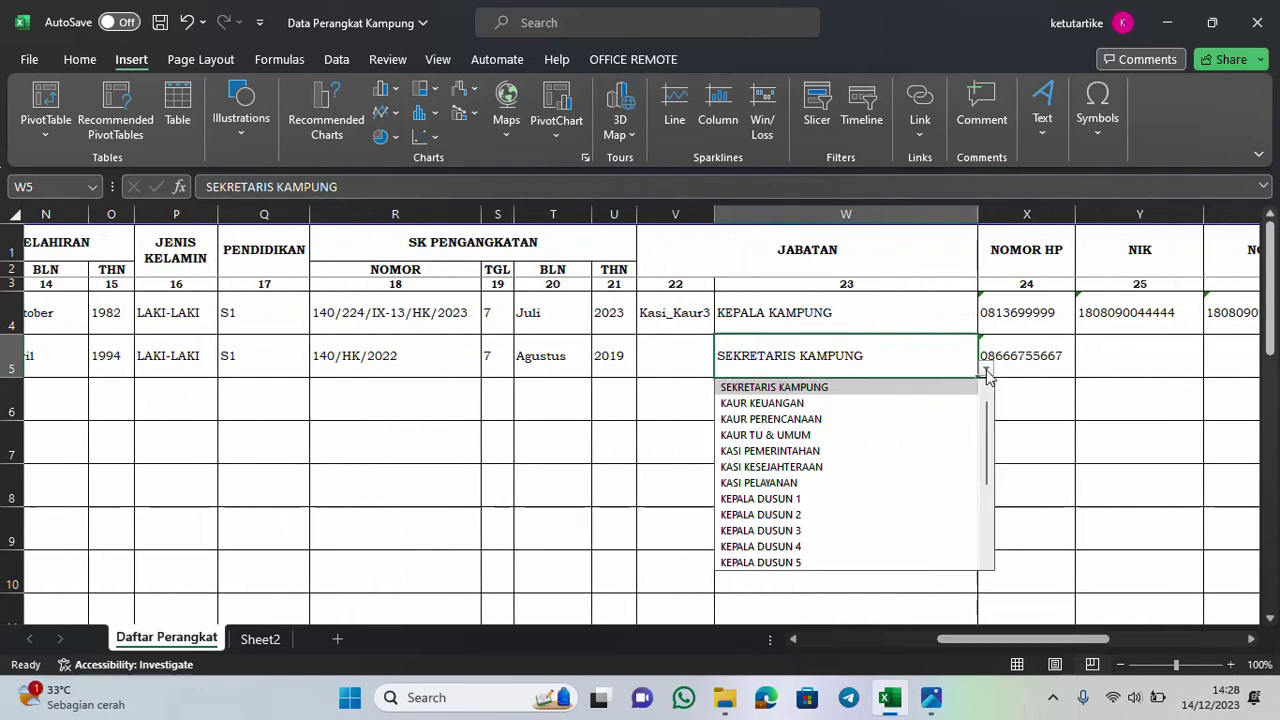
{"action": "scroll", "coordinate": [826, 416], "scroll_direction": "up", "scroll_amount": 1}
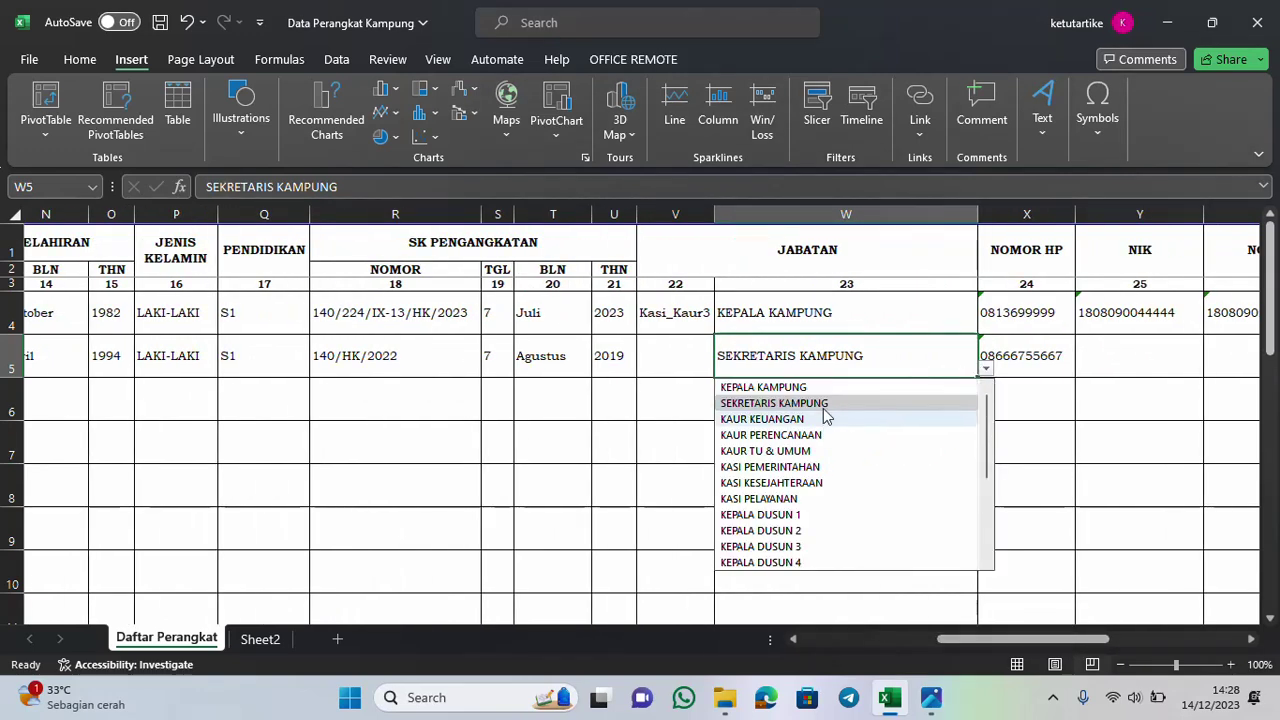
{"action": "key", "text": "Escape"}
Enter row 5's phone number, NIK and family card (NO KK) number
{"action": "left_click", "coordinate": [1040, 362]}
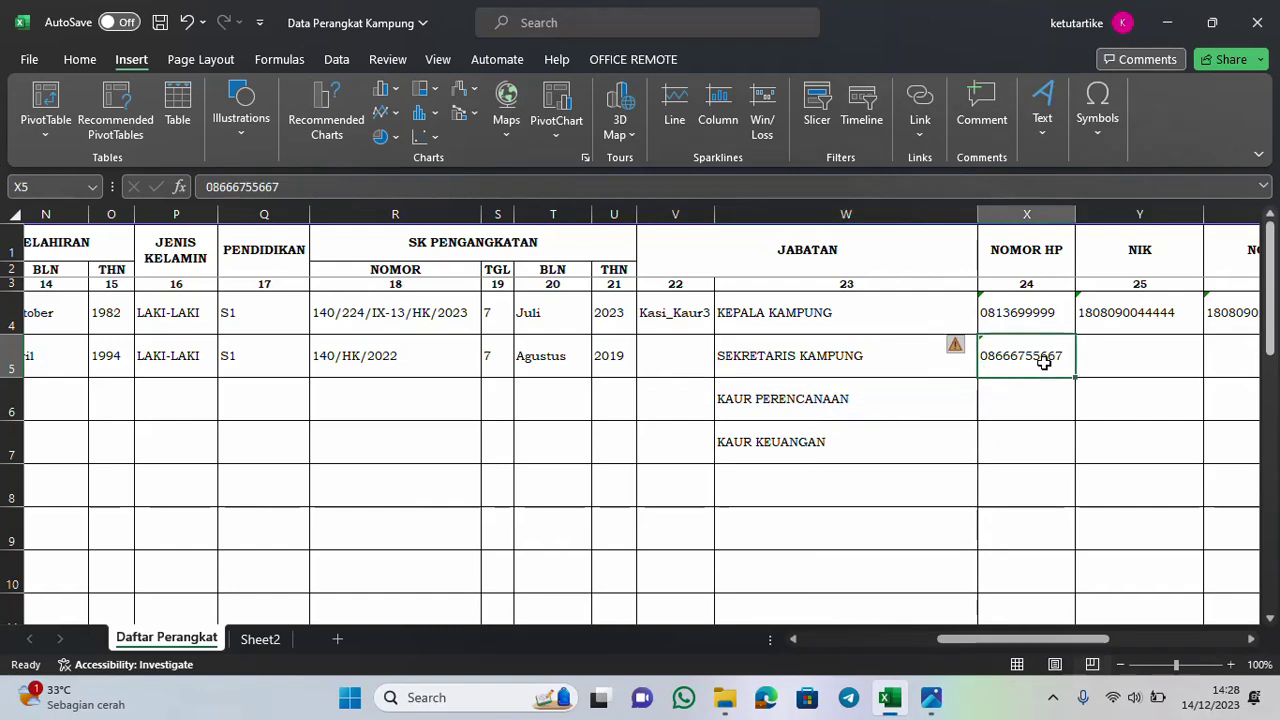
{"action": "type", "text": "0899999"}
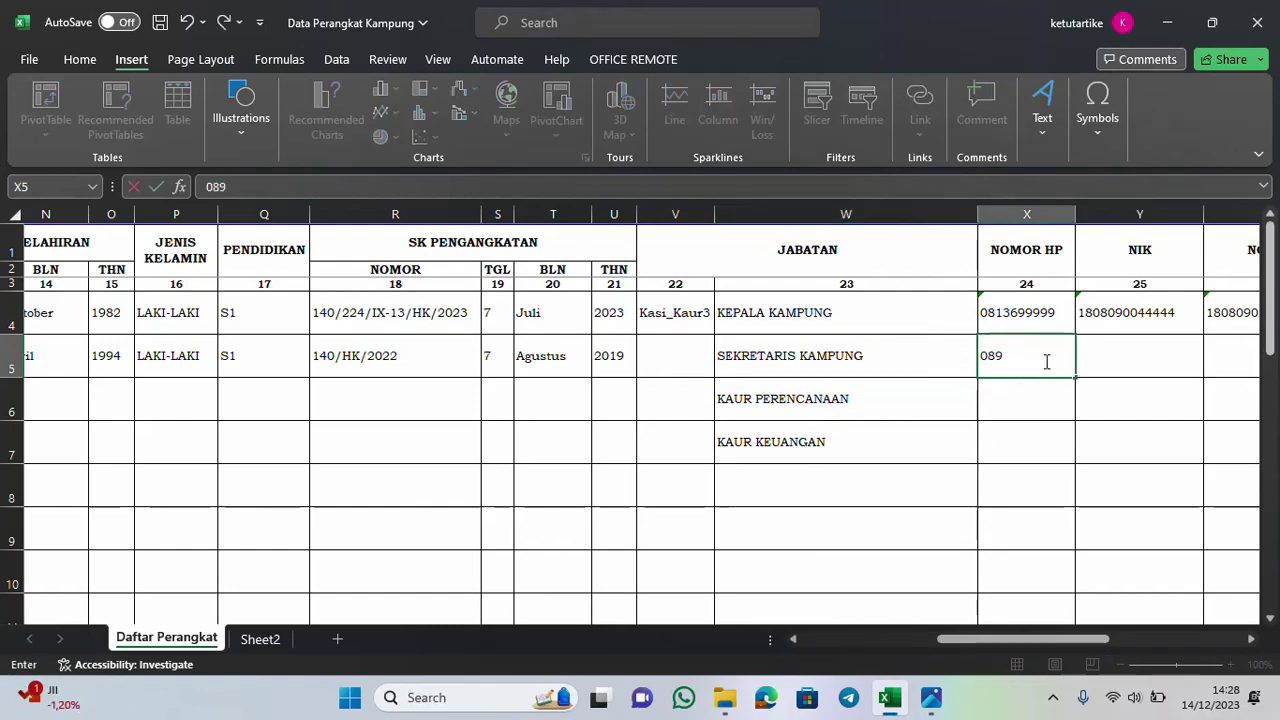
{"action": "key", "text": "Return"}
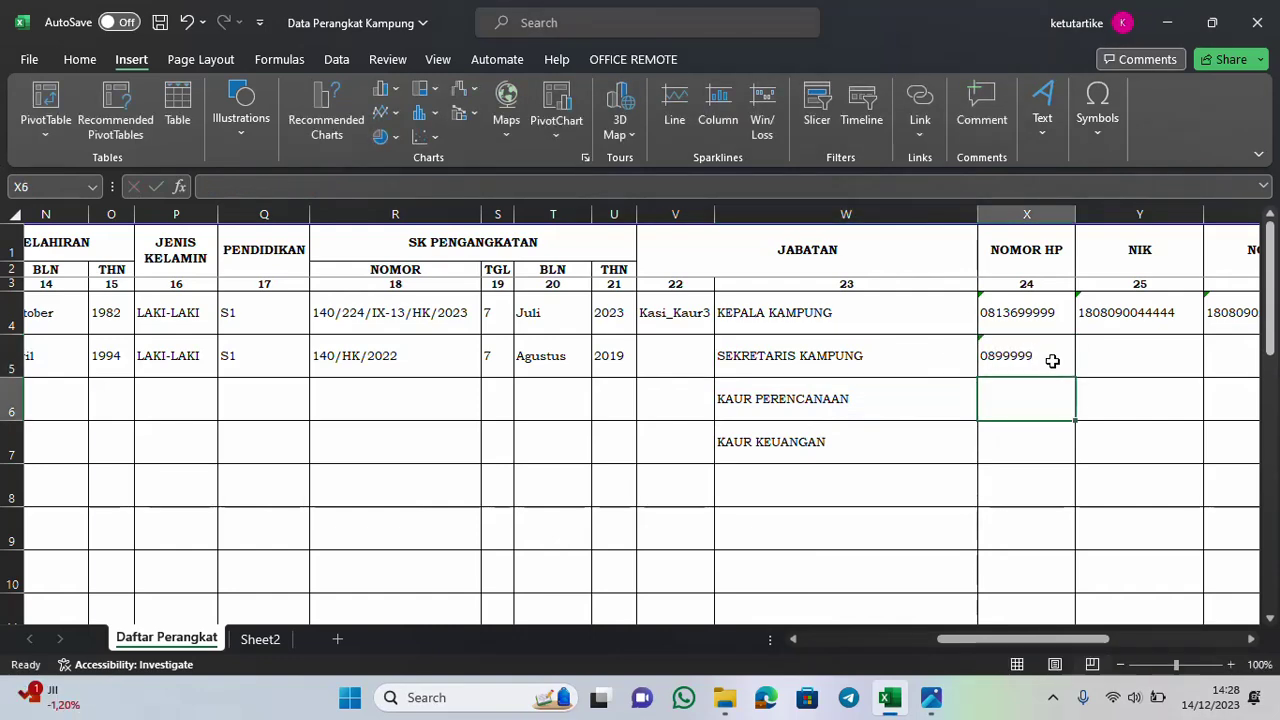
{"action": "left_click", "coordinate": [1125, 353]}
{"action": "type", "text": "189"}
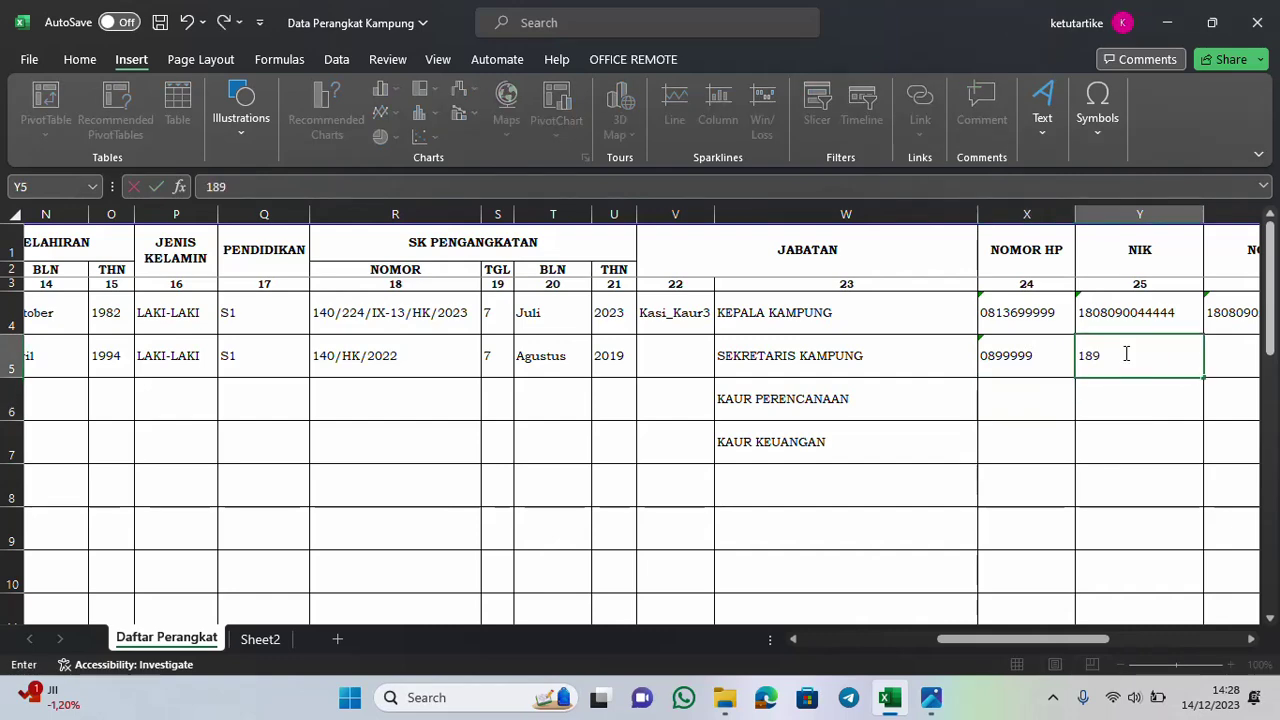
{"action": "type", "text": "99999"}
{"action": "key", "text": "Return"}
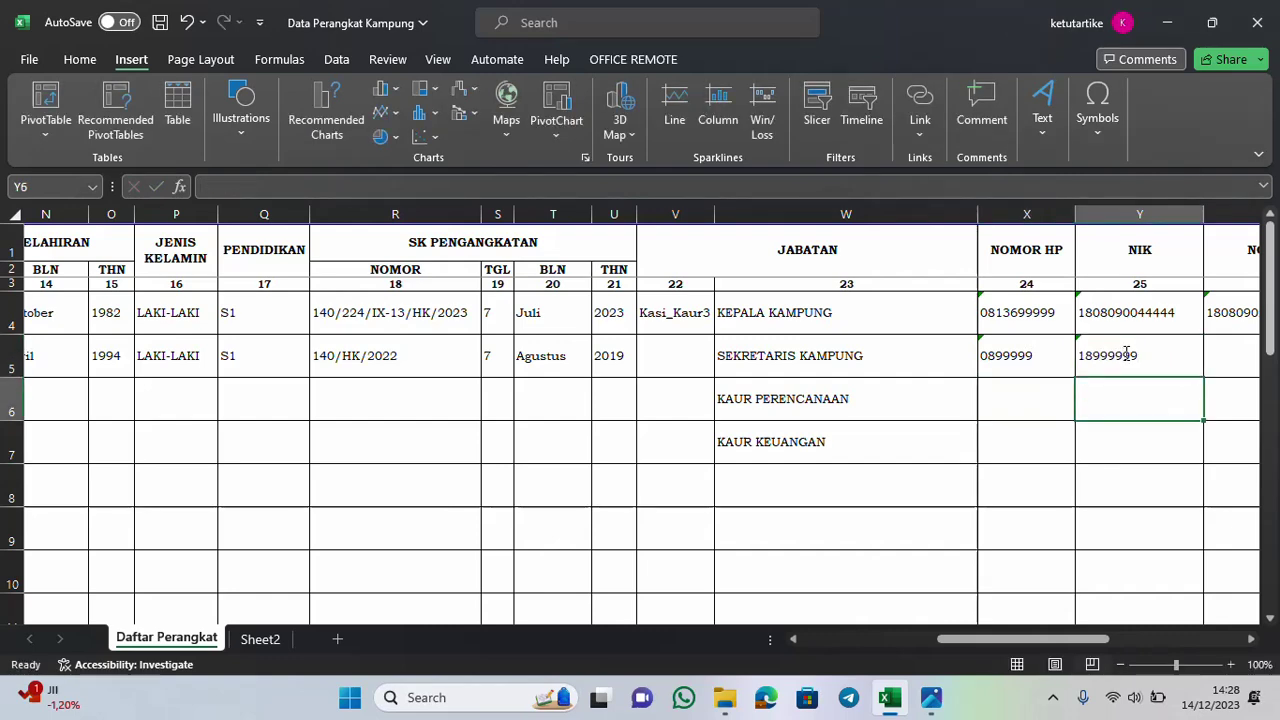
{"action": "left_click", "coordinate": [1216, 345]}
{"action": "type", "text": "18089999"}
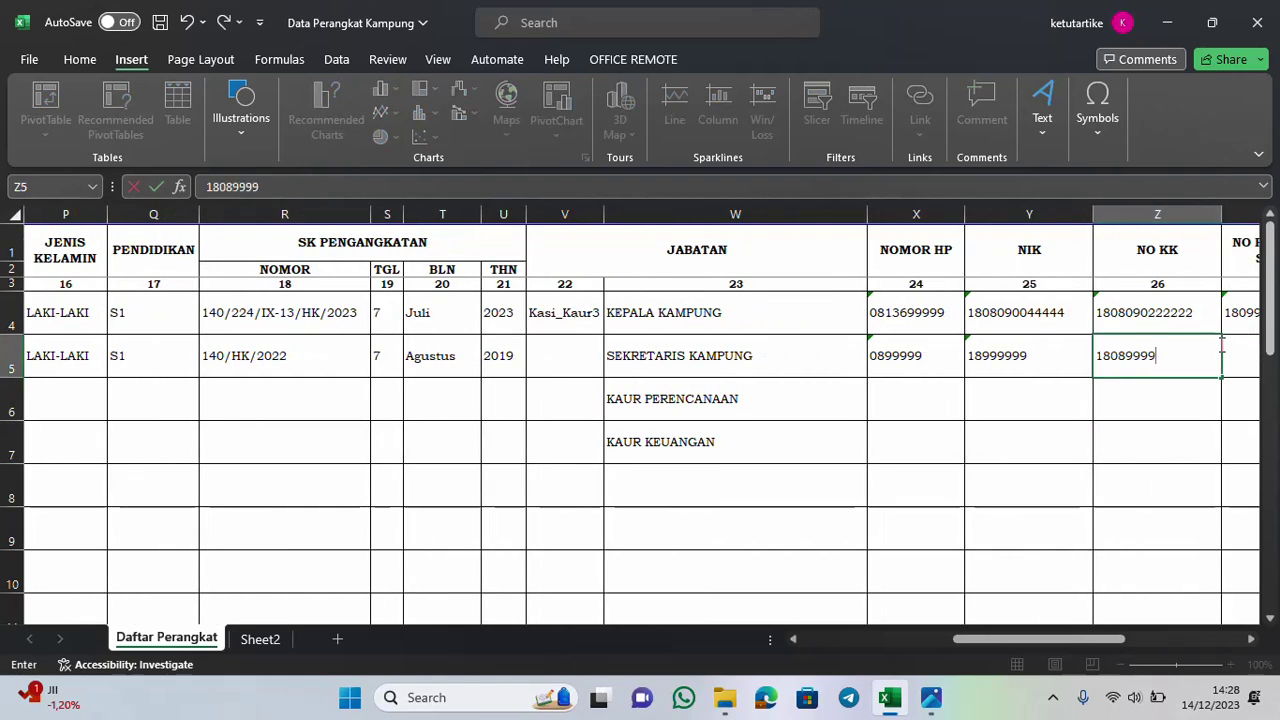
{"action": "key", "text": "Return"}
Enter row 5's SILTAP account number and BRI as the bank
{"action": "left_click_drag", "start_coordinate": [1070, 639], "coordinate": [1108, 639]}
{"action": "left_click", "coordinate": [994, 376]}
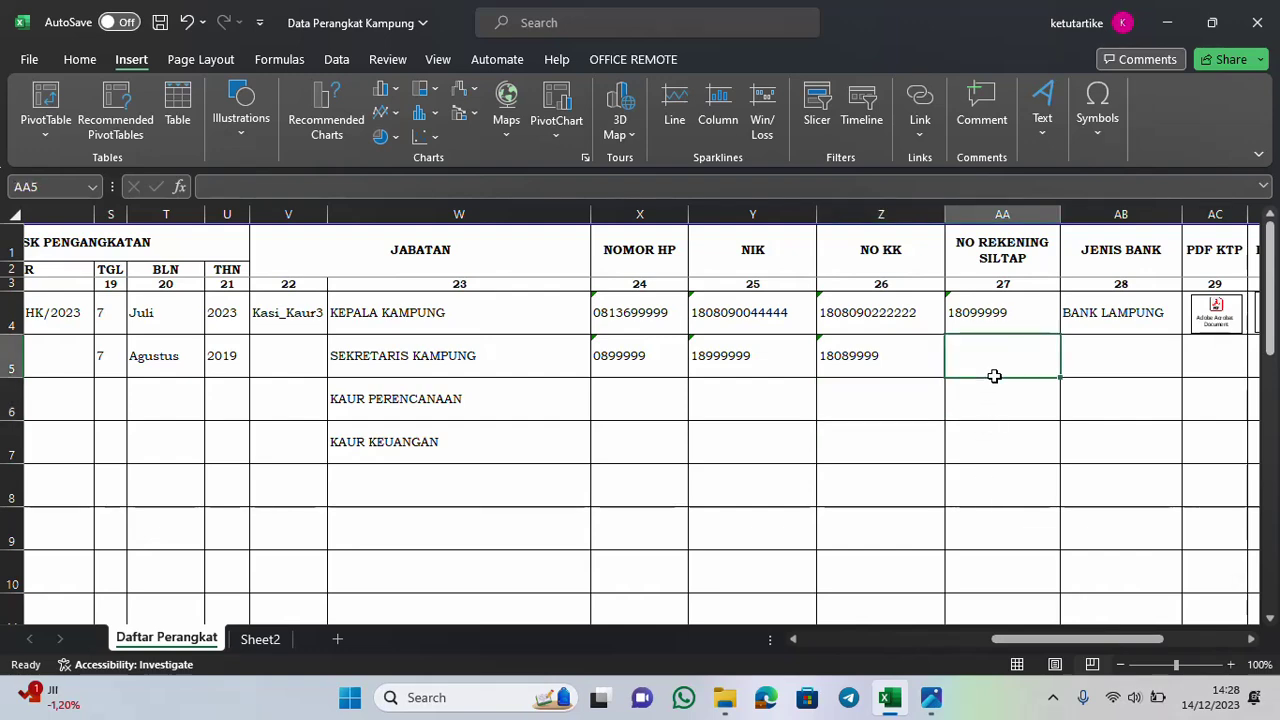
{"action": "type", "text": "899990"}
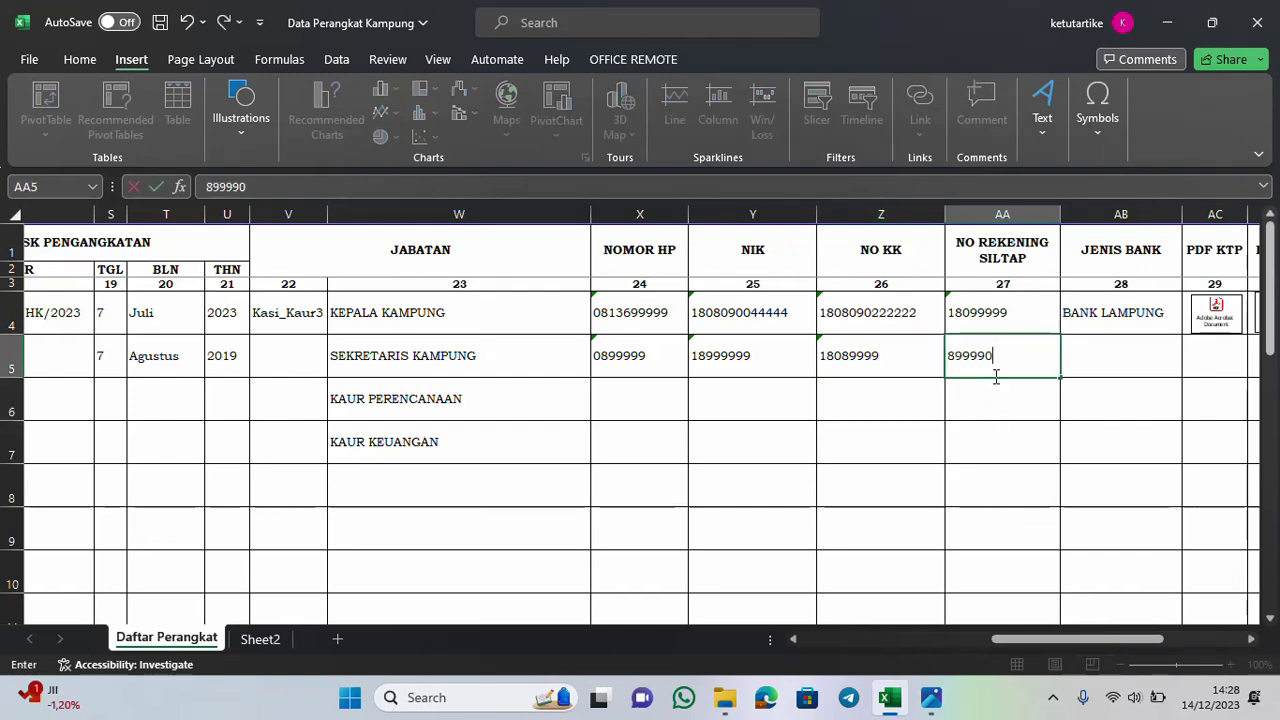
{"action": "key", "text": "Return"}
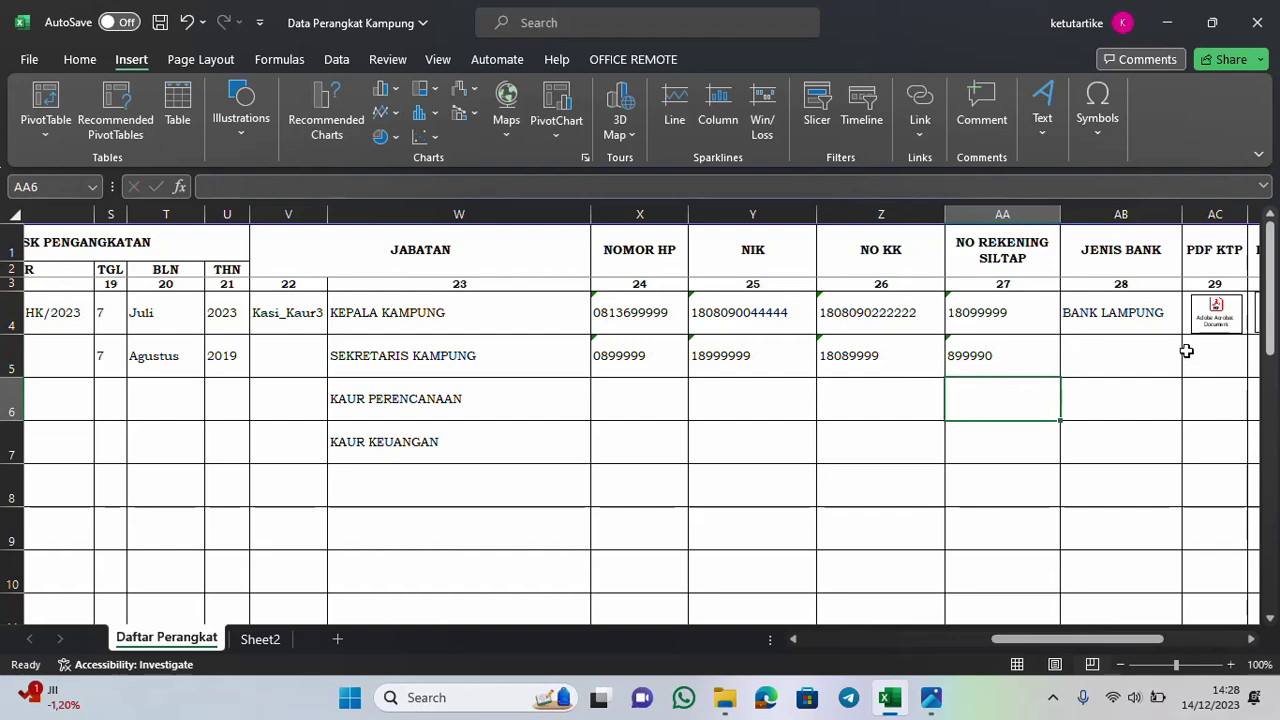
{"action": "left_click", "coordinate": [1111, 352]}
{"action": "type", "text": "BRI"}
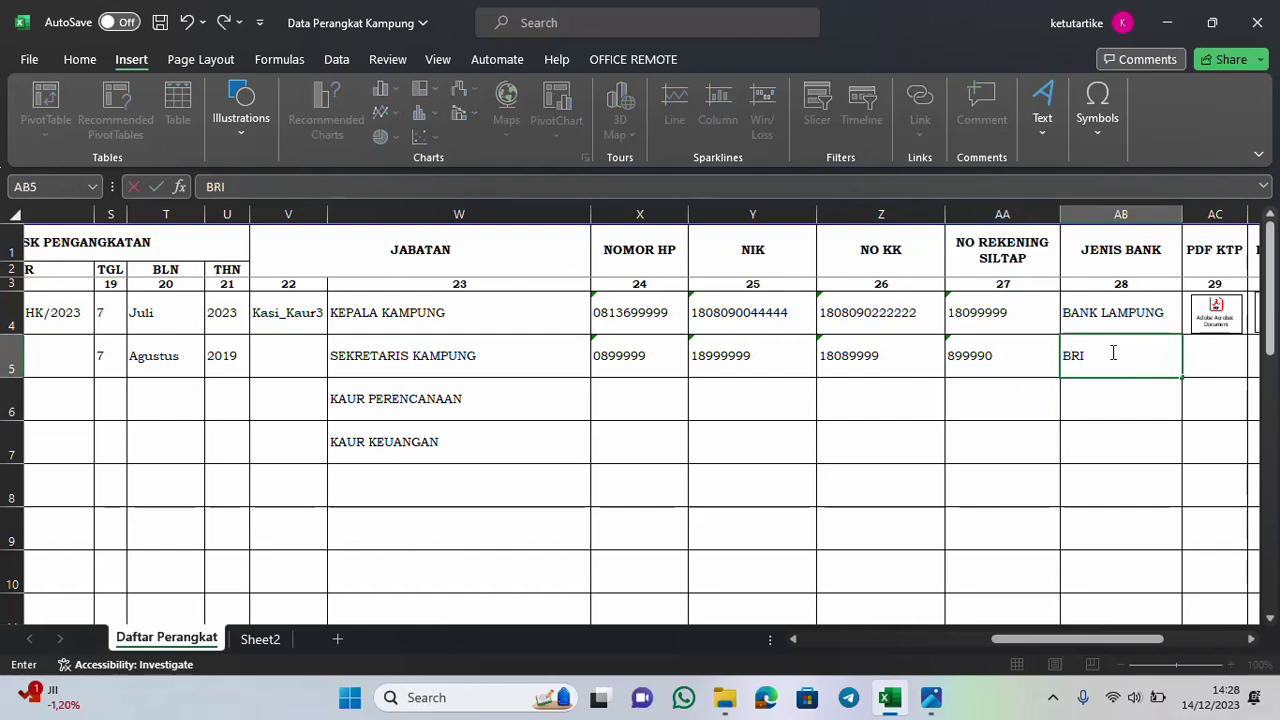
Commit BRI in AB5, select cell AC5 and consult the reference screenshot
{"action": "left_click_drag", "start_coordinate": [1139, 638], "coordinate": [1181, 638]}
{"action": "left_click", "coordinate": [907, 364]}
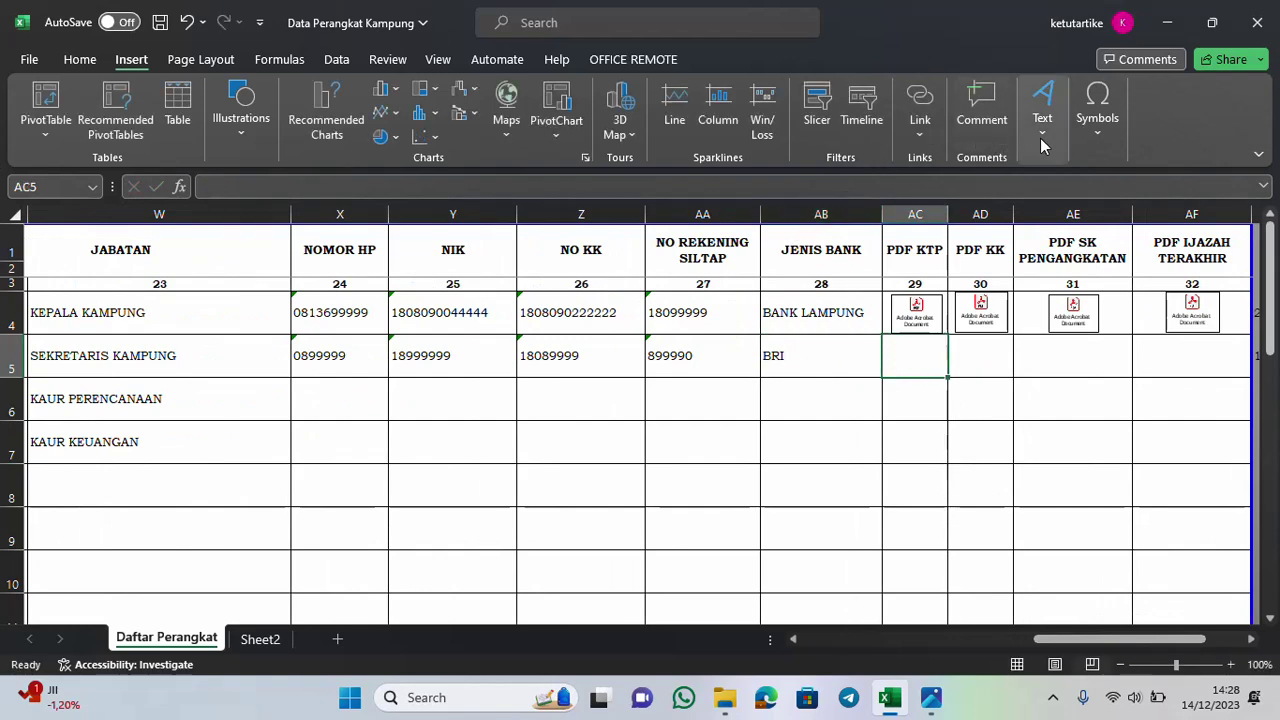
{"action": "left_click", "coordinate": [1040, 146]}
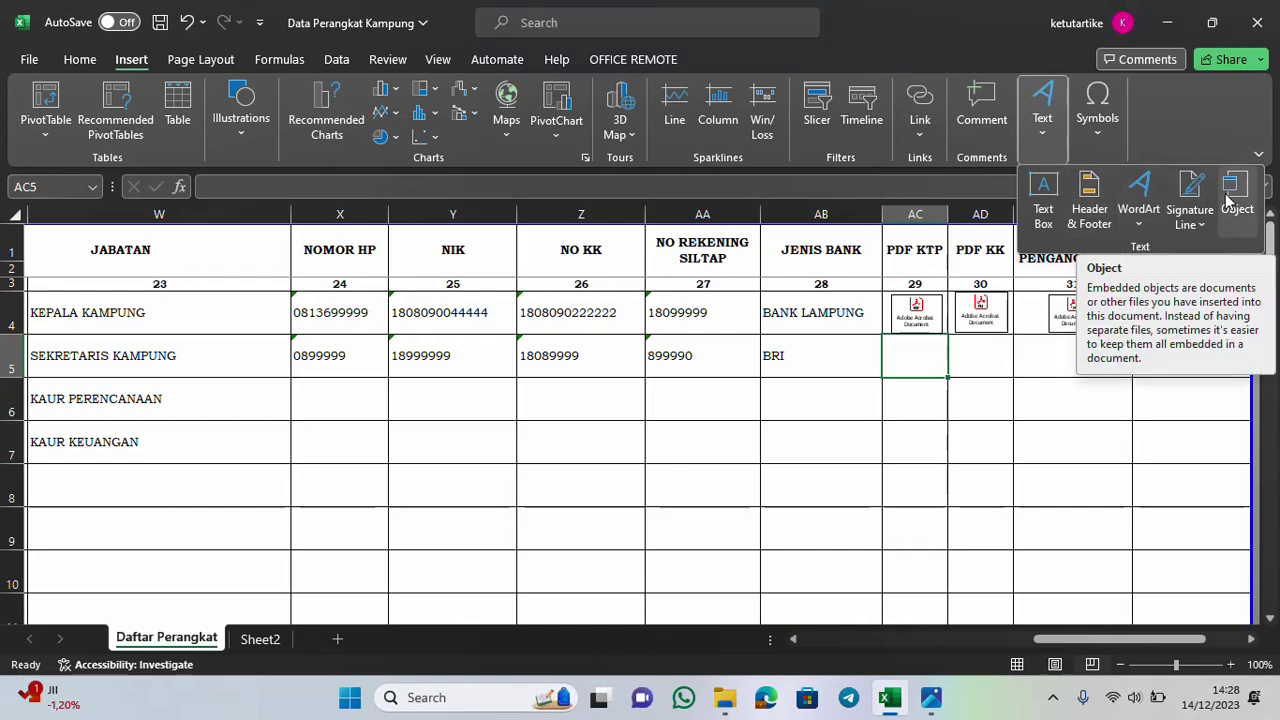
{"action": "left_click", "coordinate": [930, 697]}
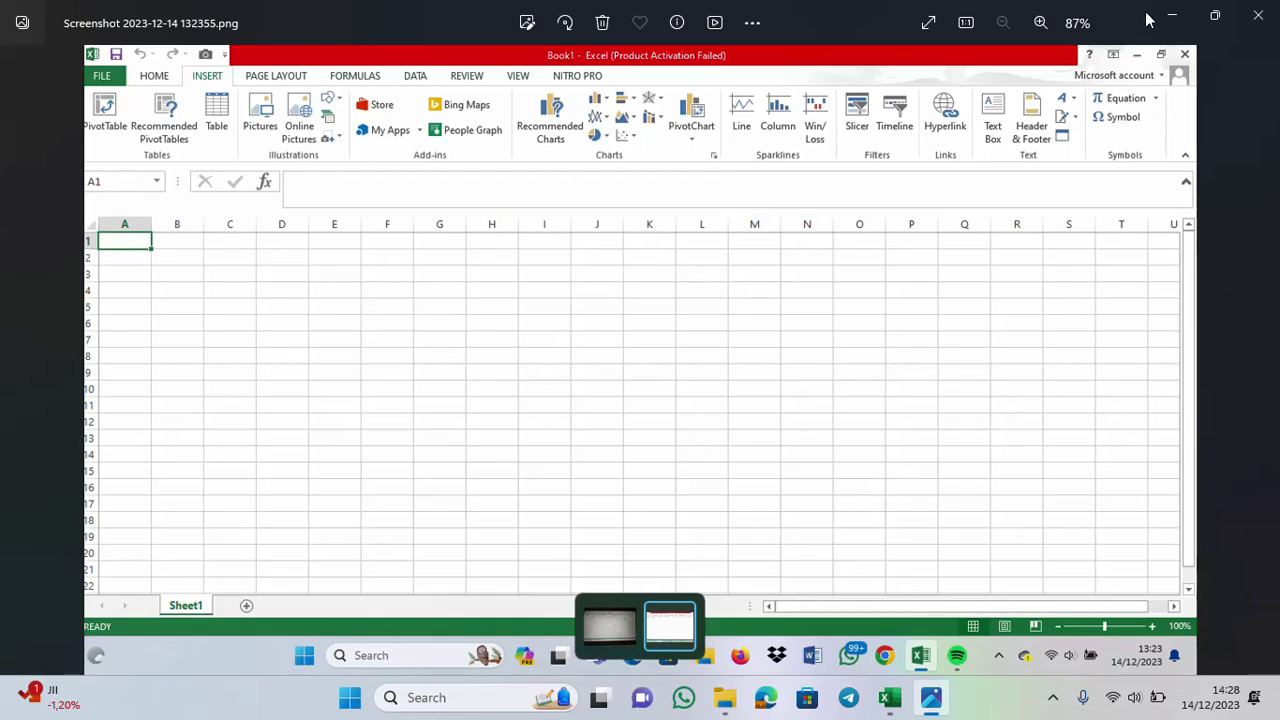
{"action": "left_click", "coordinate": [1180, 12]}
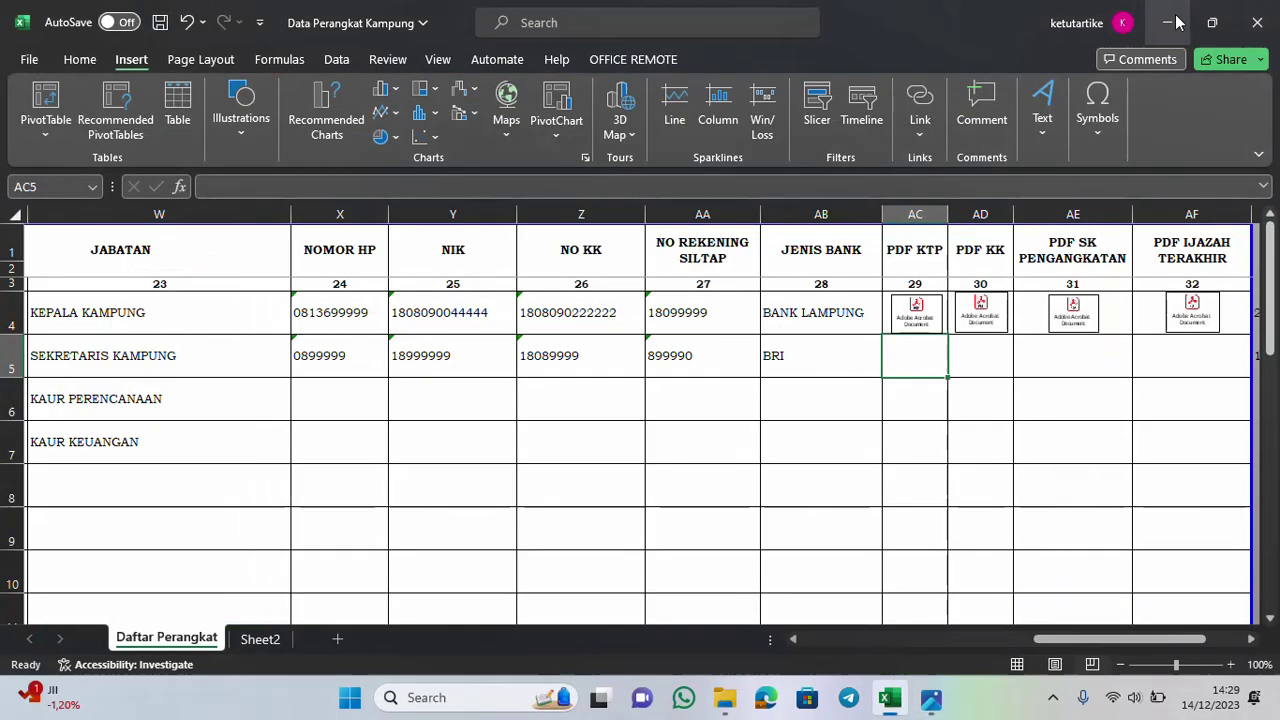
Insert an Adobe Acrobat Document object into AC5, displayed as an icon
{"action": "left_click", "coordinate": [1042, 105]}
{"action": "left_click", "coordinate": [1234, 195]}
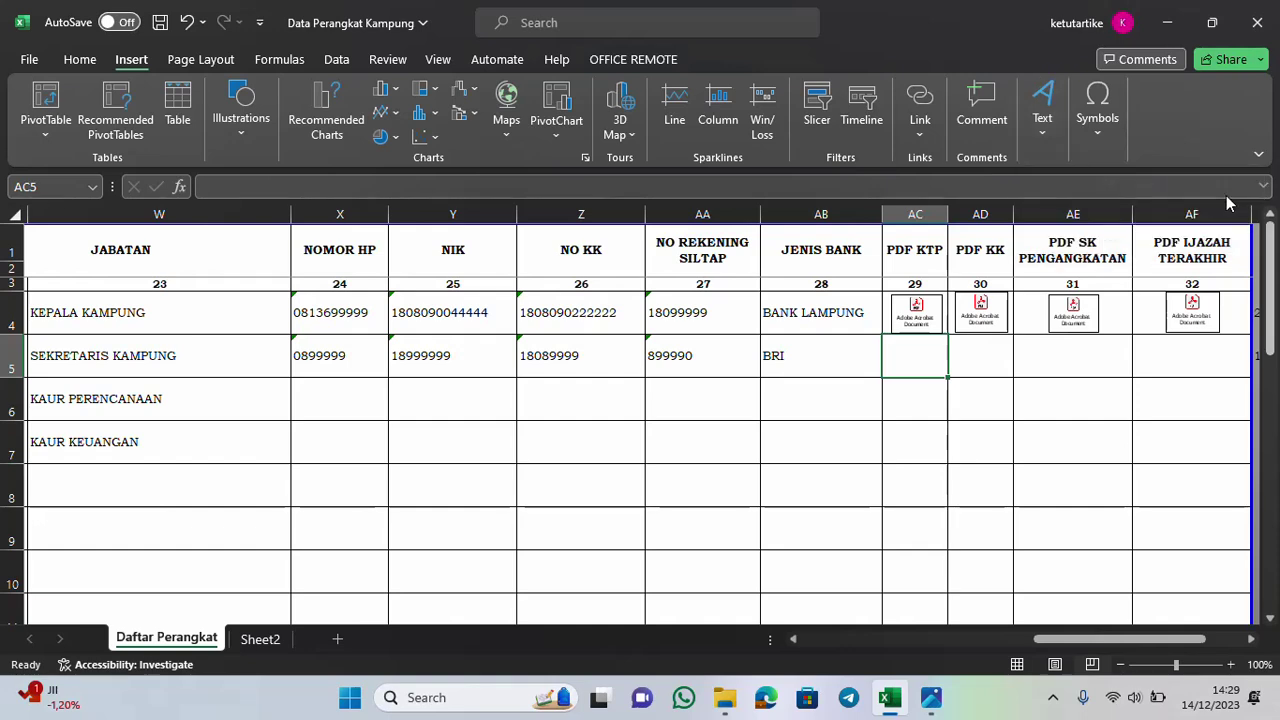
{"action": "left_click", "coordinate": [572, 356]}
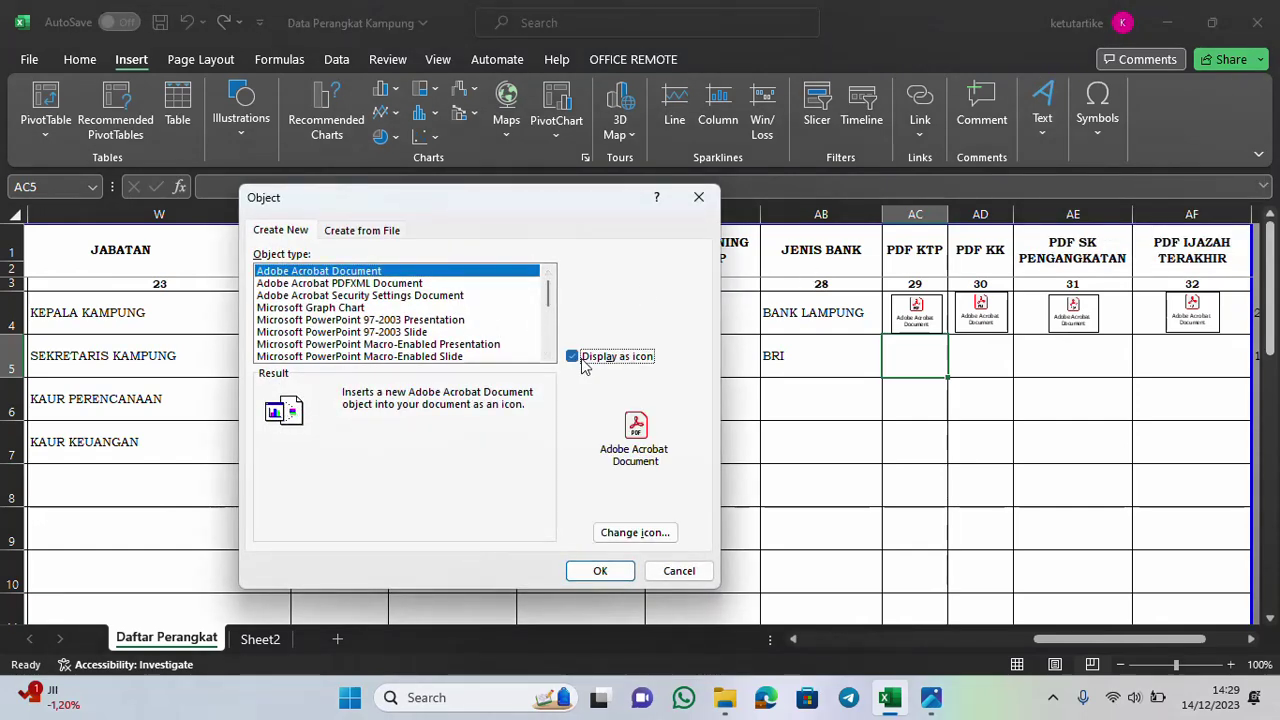
{"action": "left_click", "coordinate": [600, 572]}
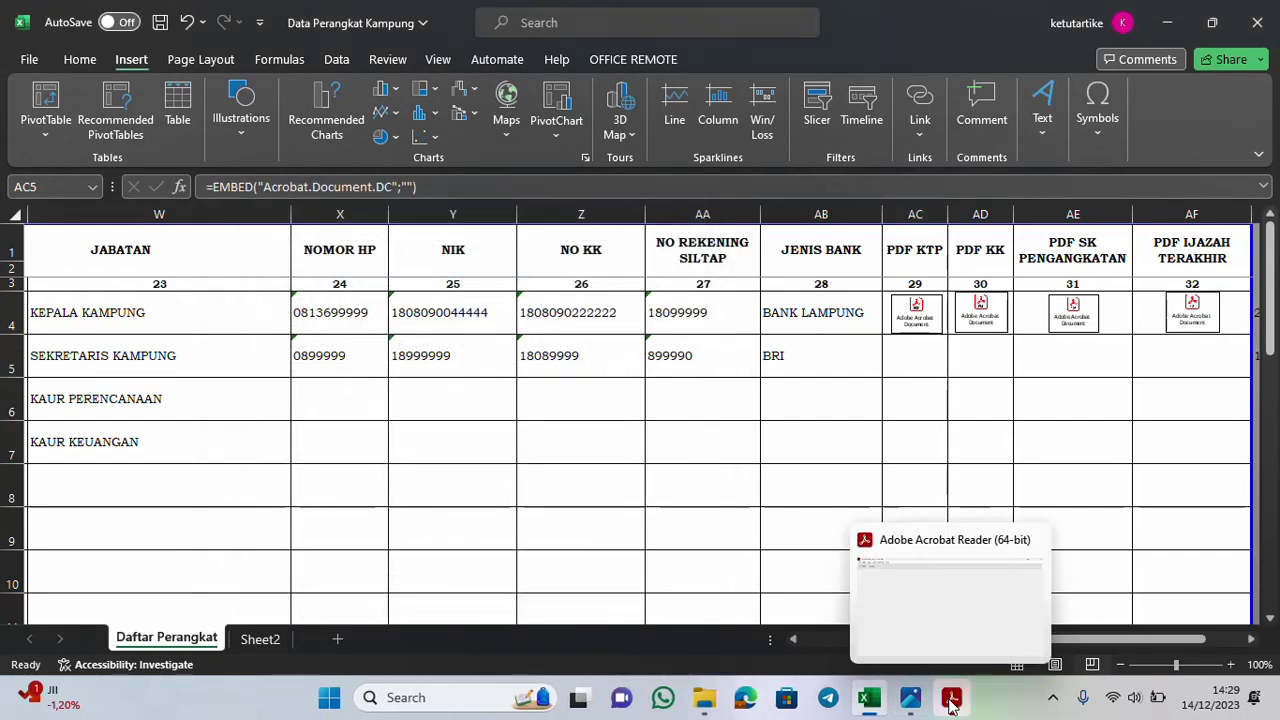
Open the KTP file from the Pdf Sekkam folder under Pengumpulan Data as the embedded content
{"action": "left_click", "coordinate": [950, 697]}
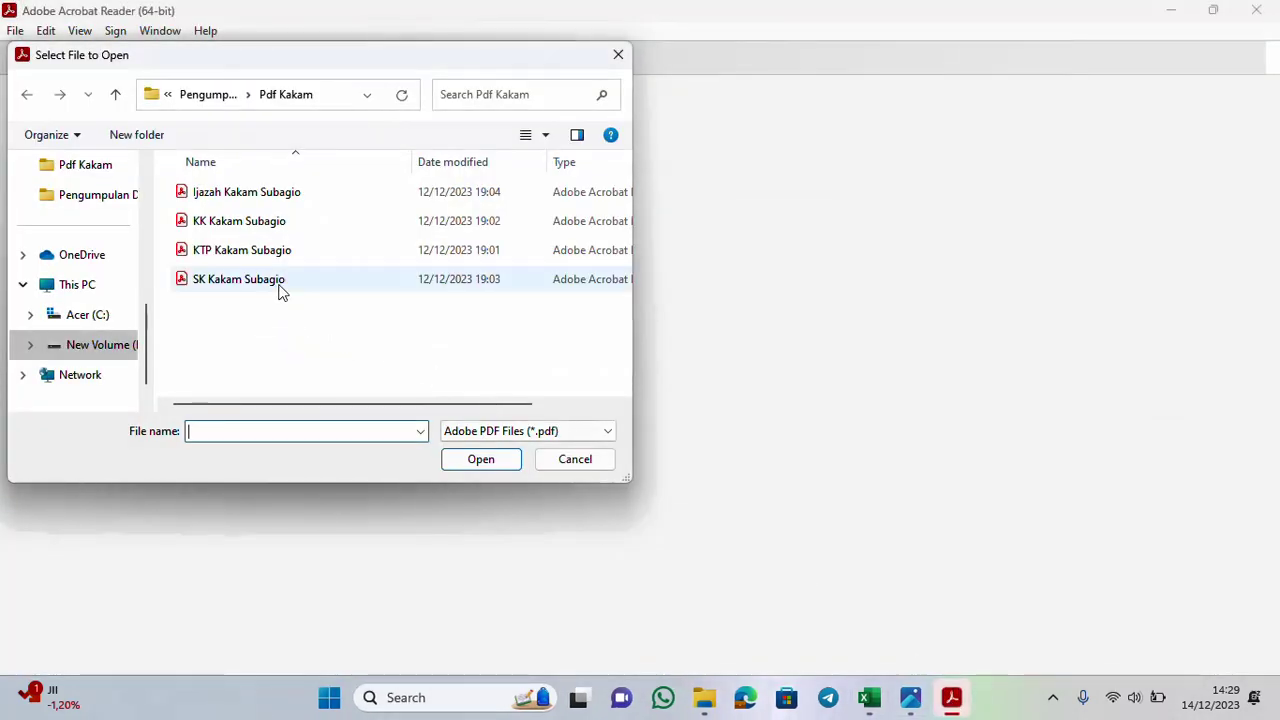
{"action": "left_click", "coordinate": [115, 94]}
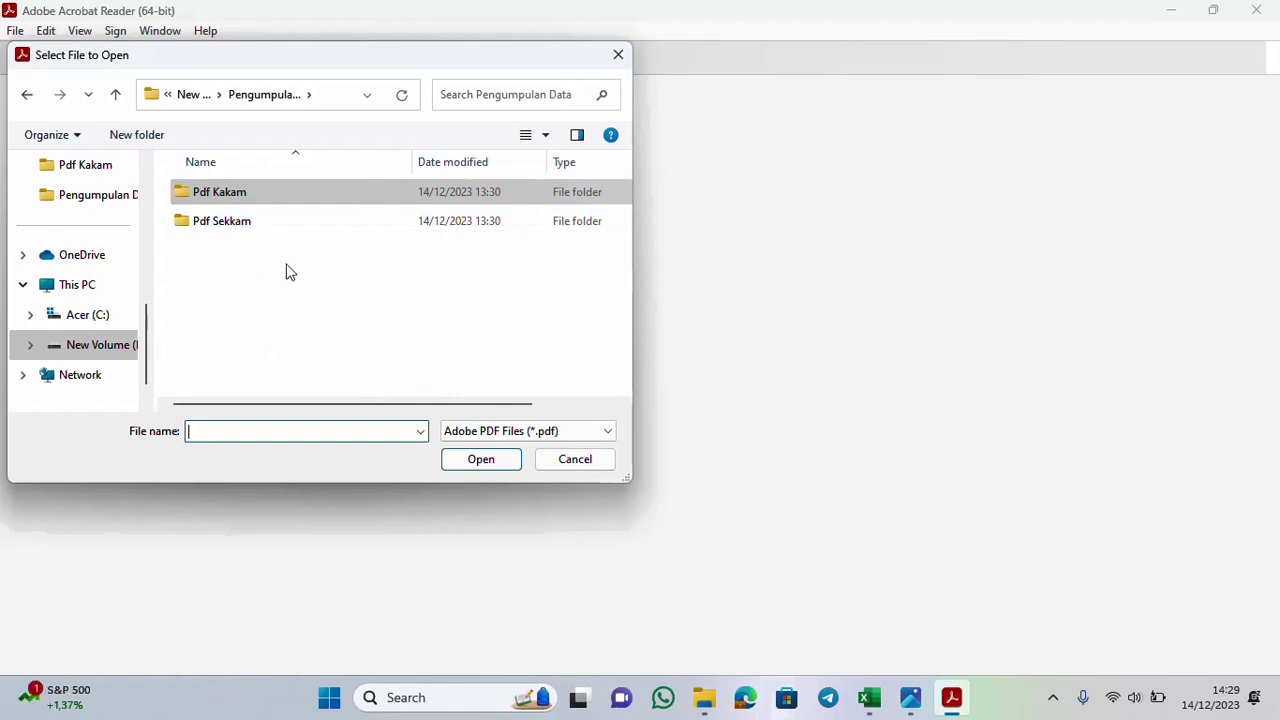
{"action": "double_click", "coordinate": [217, 224]}
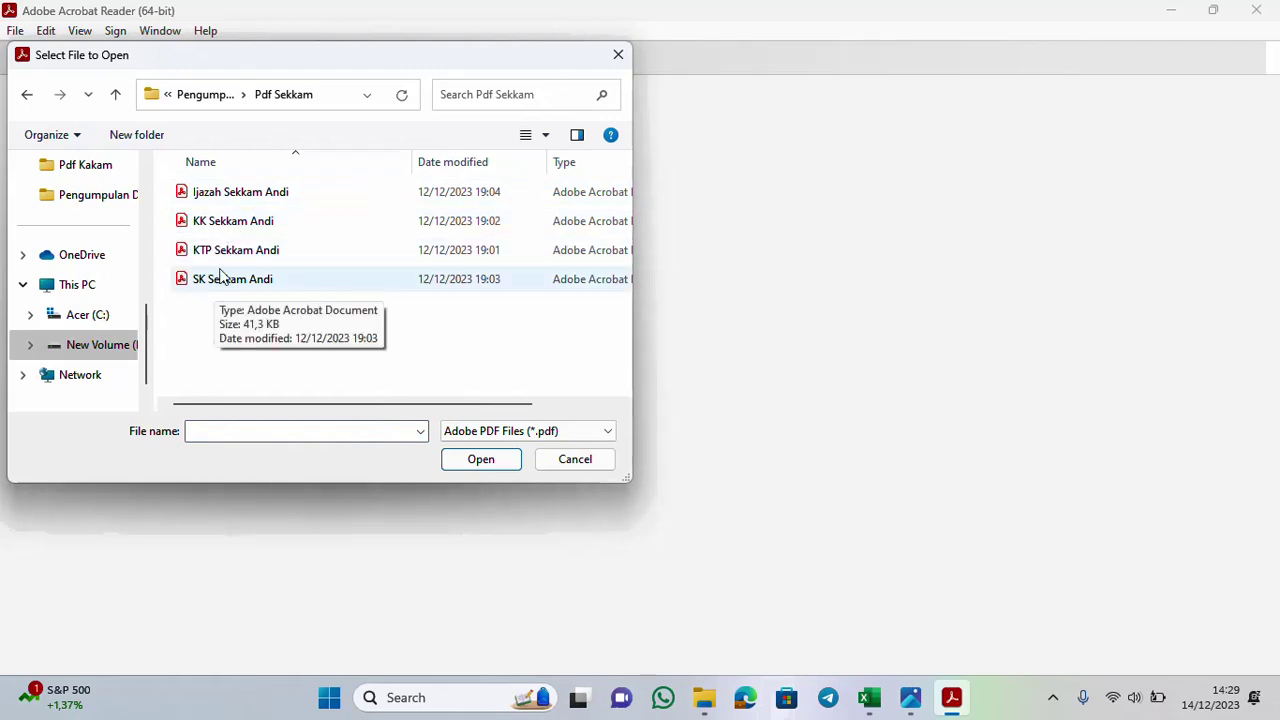
{"action": "left_click", "coordinate": [215, 251]}
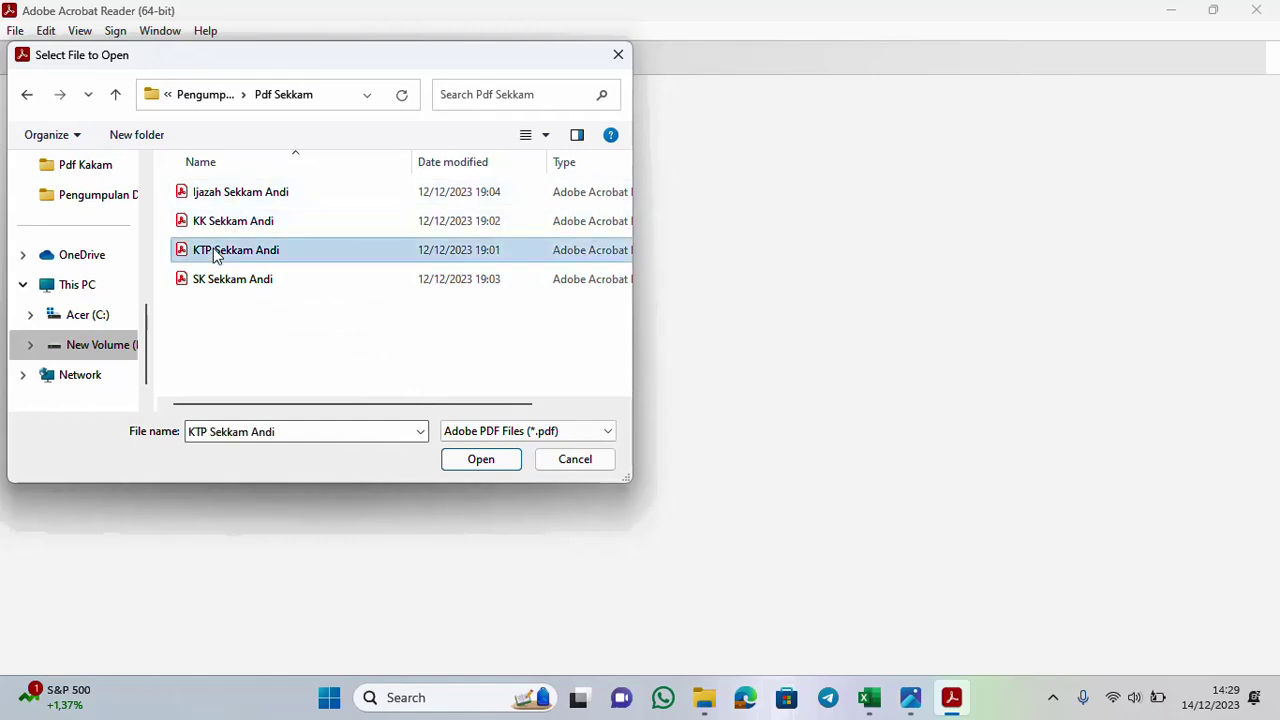
{"action": "left_click", "coordinate": [481, 469]}
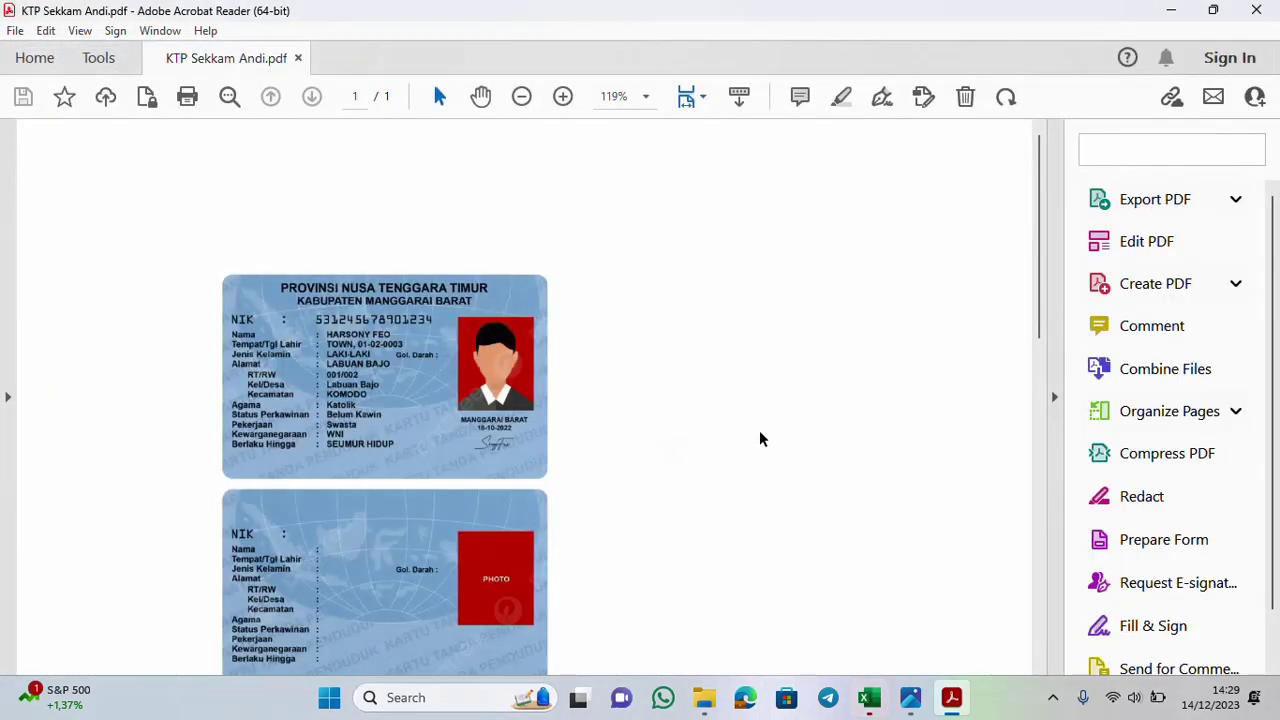
Close Acrobat Reader and shrink the KTP PDF icon to fit inside cell AC5
{"action": "left_click", "coordinate": [1257, 14]}
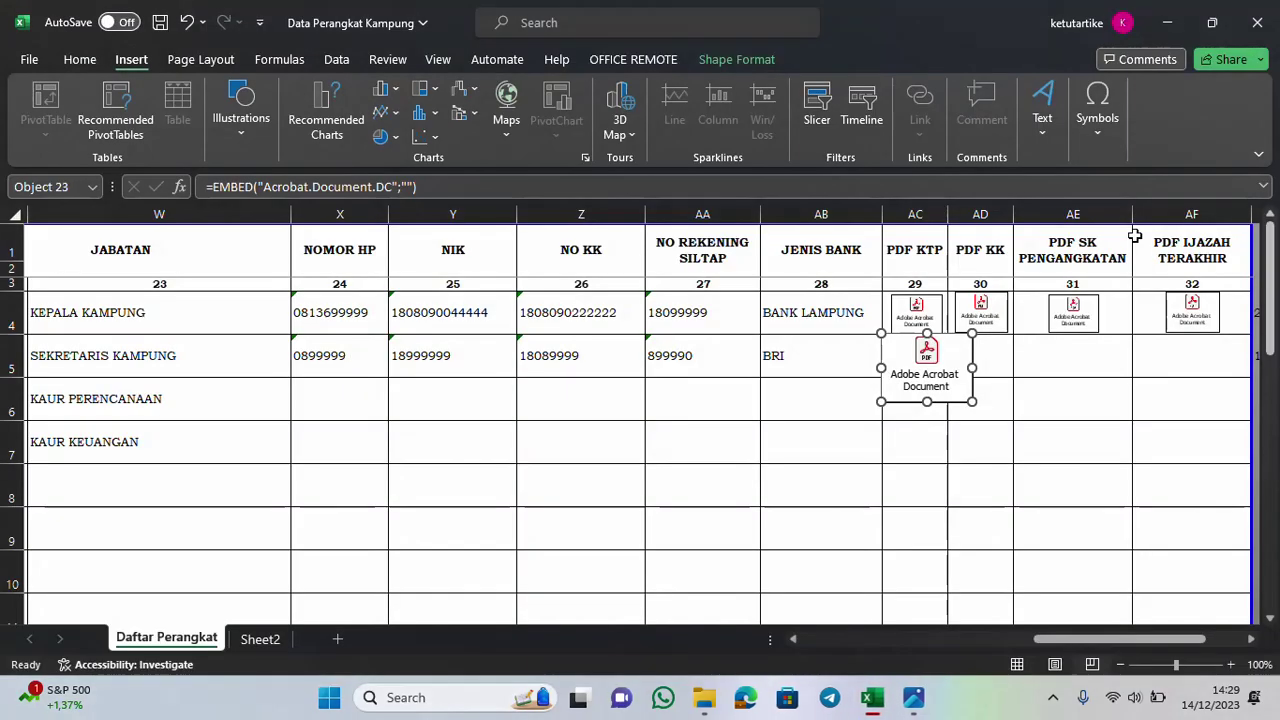
{"action": "left_click_drag", "start_coordinate": [971, 402], "coordinate": [925, 368]}
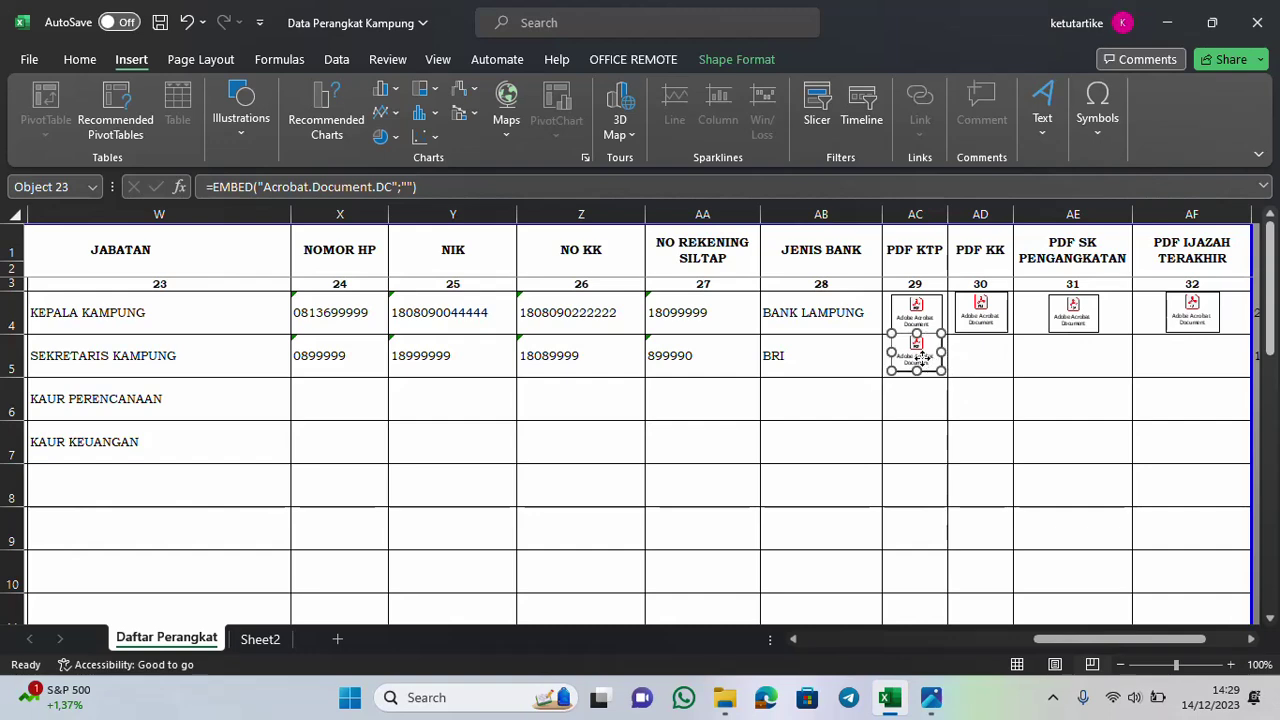
{"action": "left_click", "coordinate": [976, 357]}
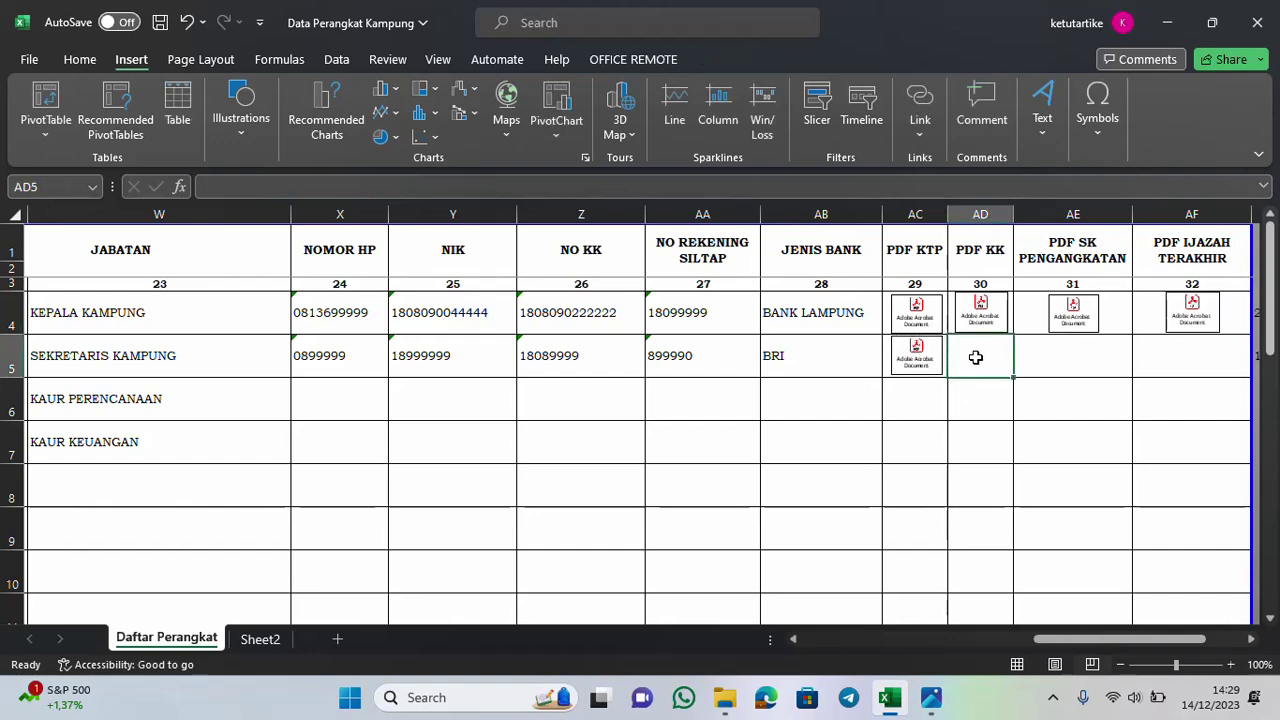
{"action": "left_click", "coordinate": [1043, 122]}
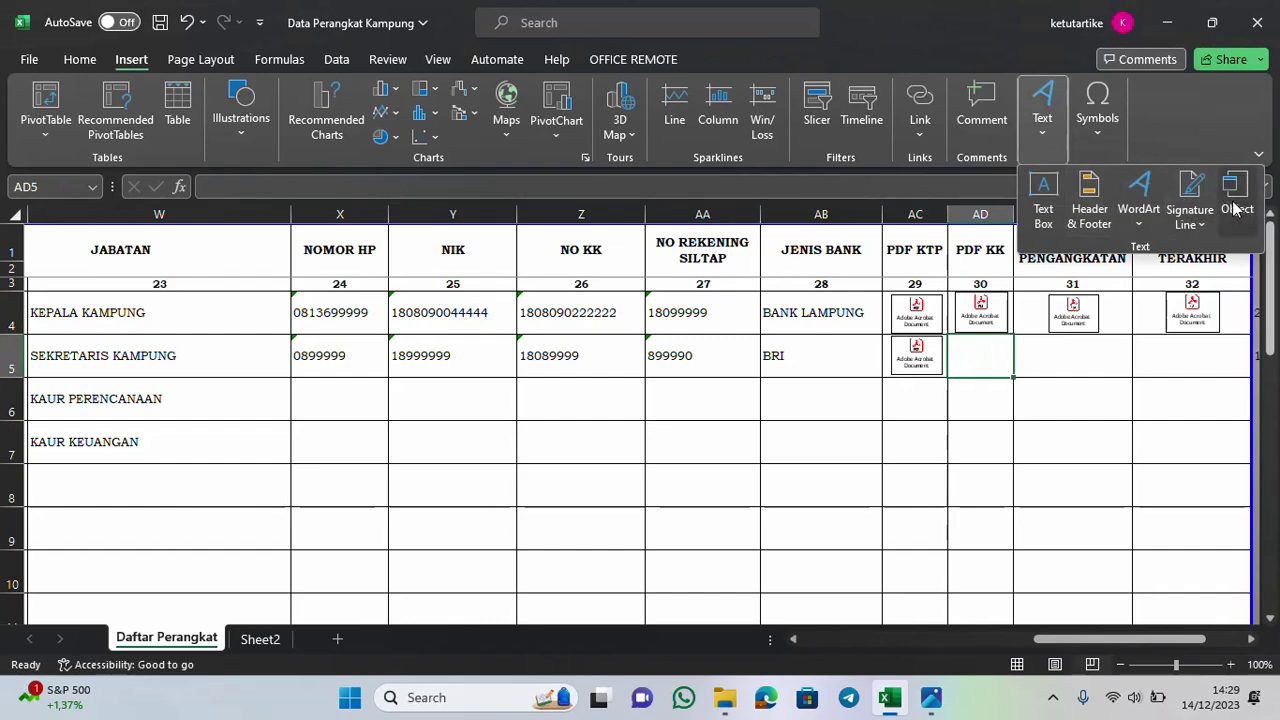
Embed the KK file from Pdf Sekkam as an Acrobat Document icon in cell AD5
{"action": "left_click", "coordinate": [1236, 208]}
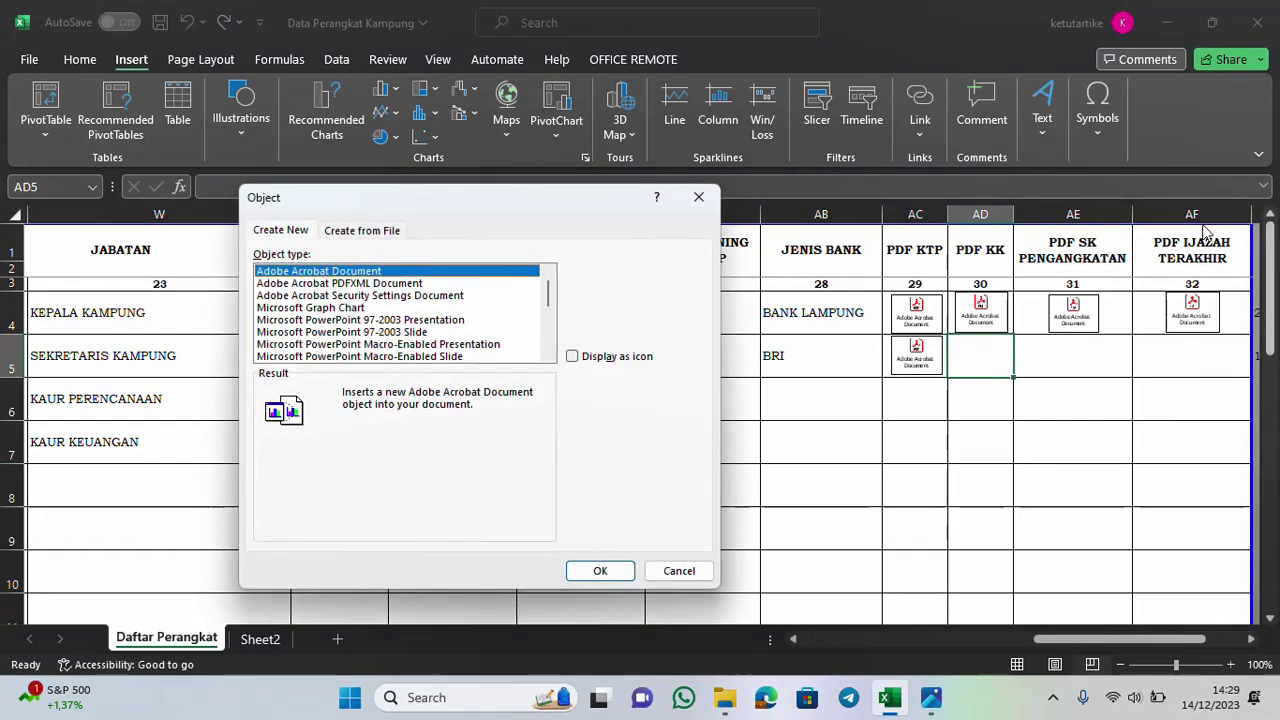
{"action": "left_click", "coordinate": [580, 360]}
{"action": "left_click", "coordinate": [598, 571]}
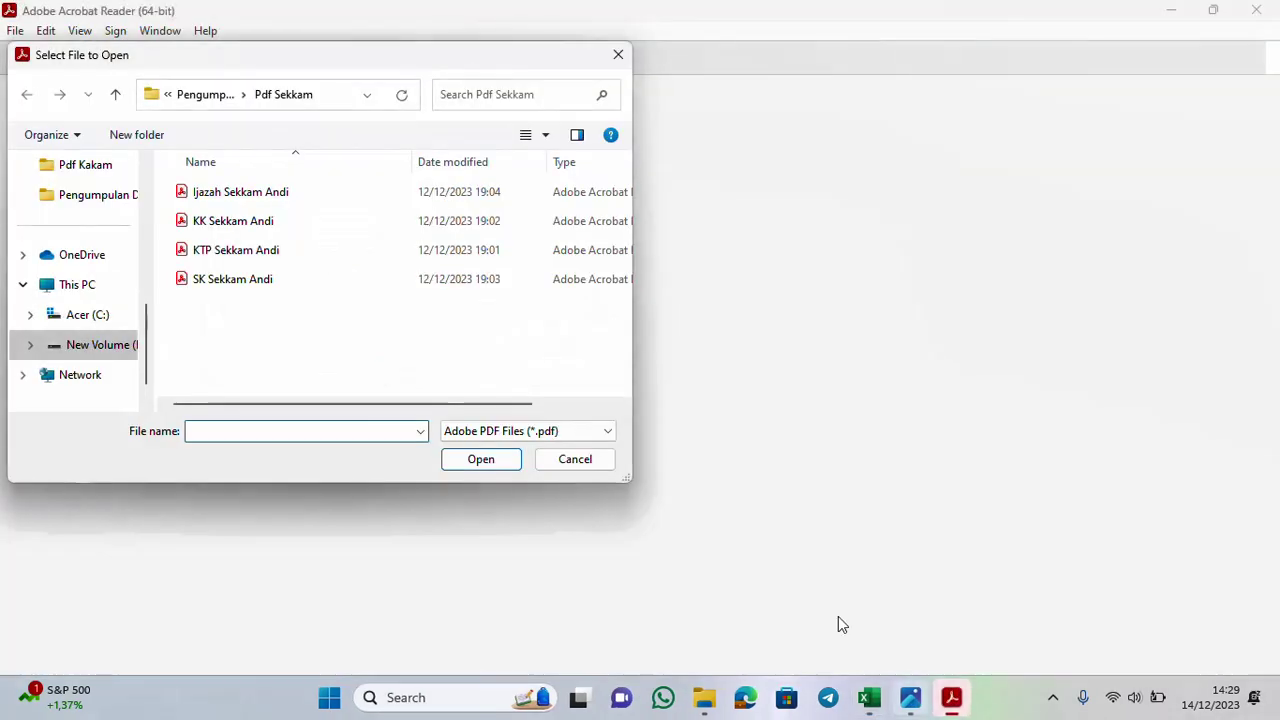
{"action": "left_click", "coordinate": [267, 229]}
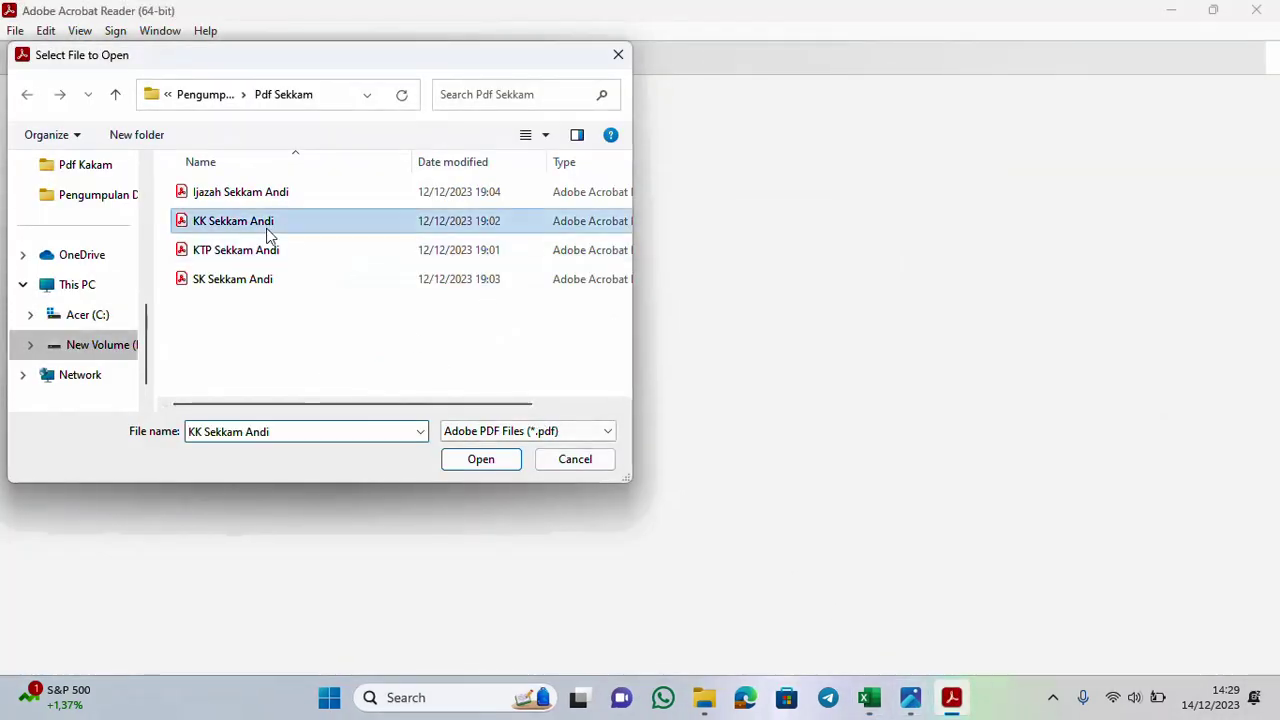
{"action": "double_click", "coordinate": [267, 233]}
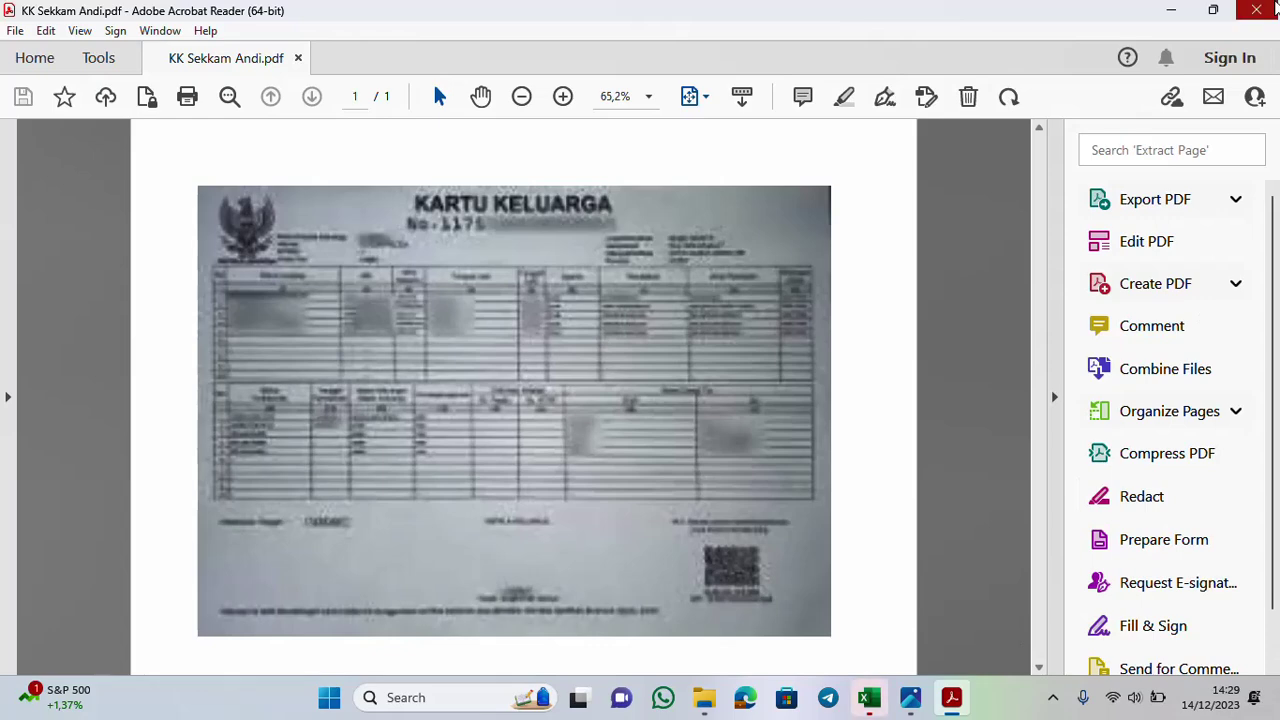
{"action": "left_click", "coordinate": [1274, 8]}
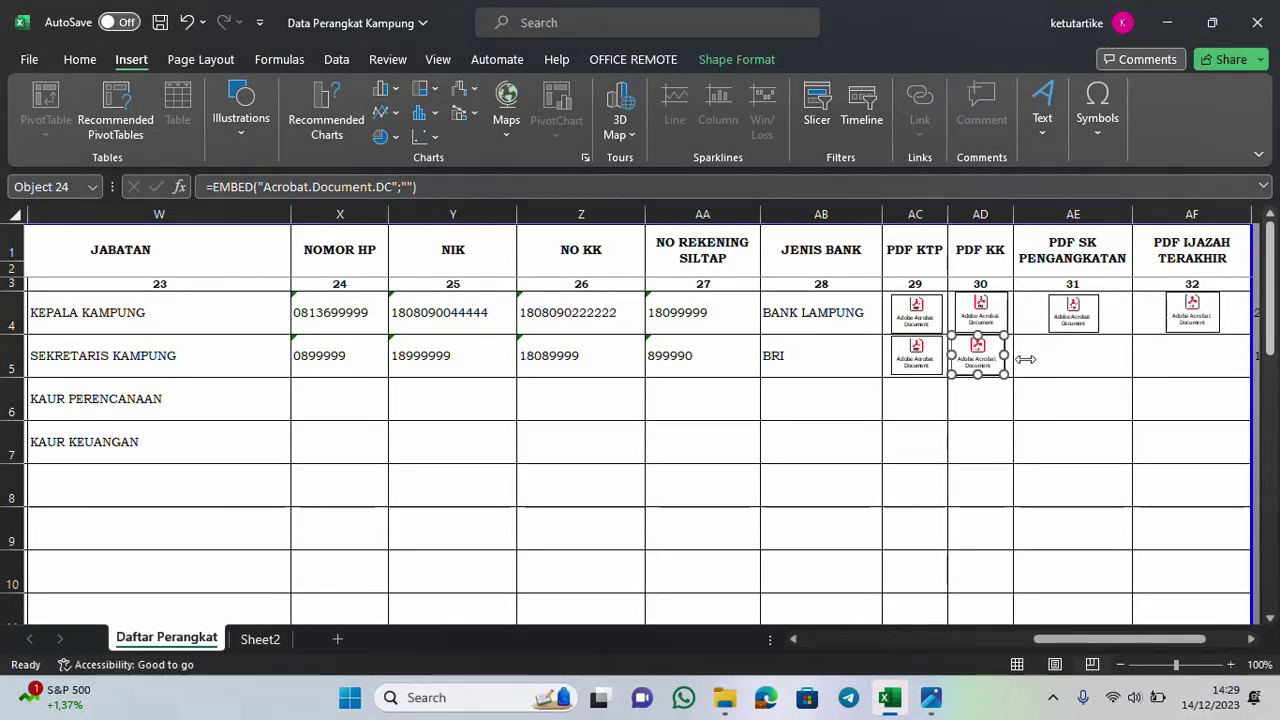
{"action": "left_click", "coordinate": [1056, 360]}
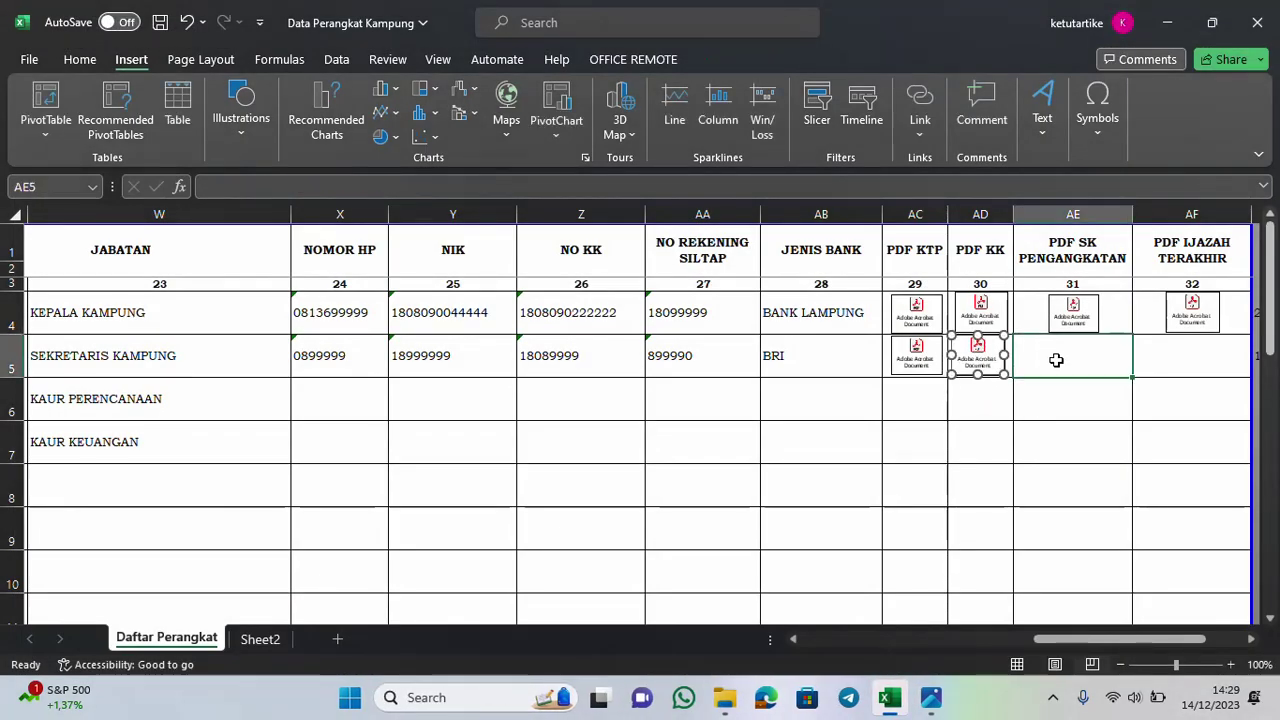
Embed the Ijazah file as an Acrobat Document icon in AE5 and centre it in the cell
{"action": "left_click", "coordinate": [1042, 110]}
{"action": "left_click", "coordinate": [1237, 200]}
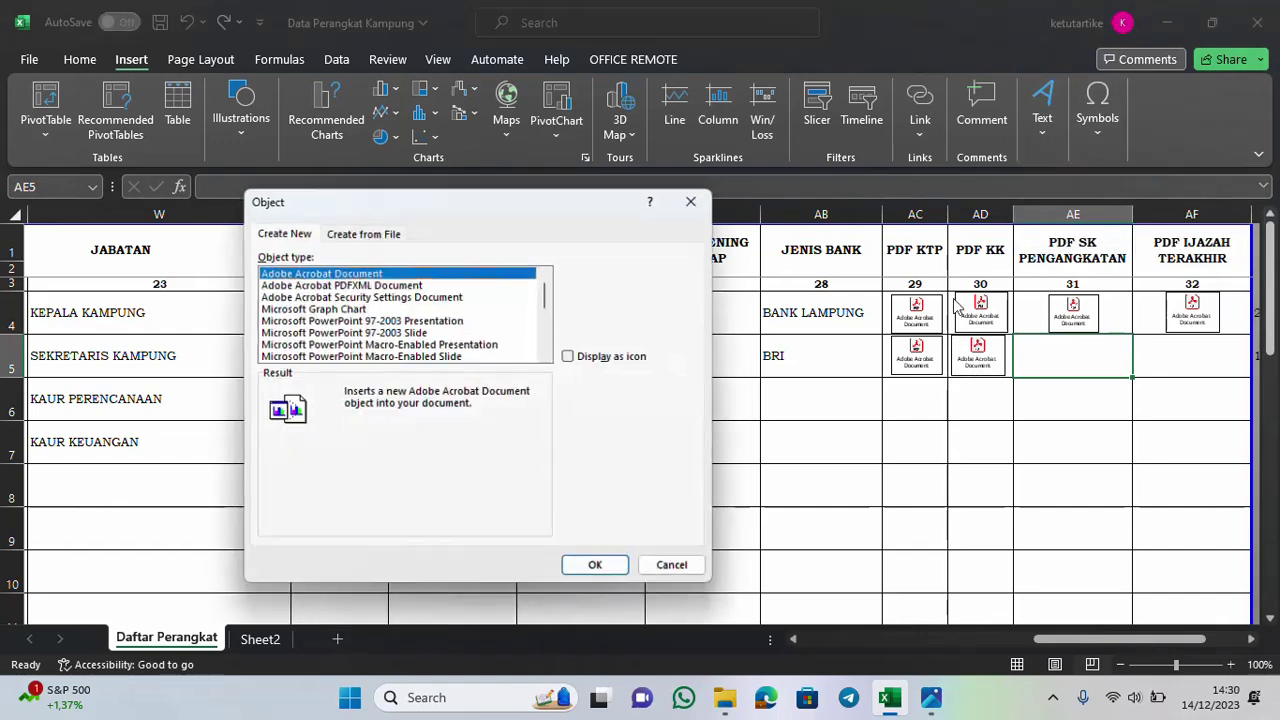
{"action": "left_click", "coordinate": [572, 356]}
{"action": "left_click", "coordinate": [602, 572]}
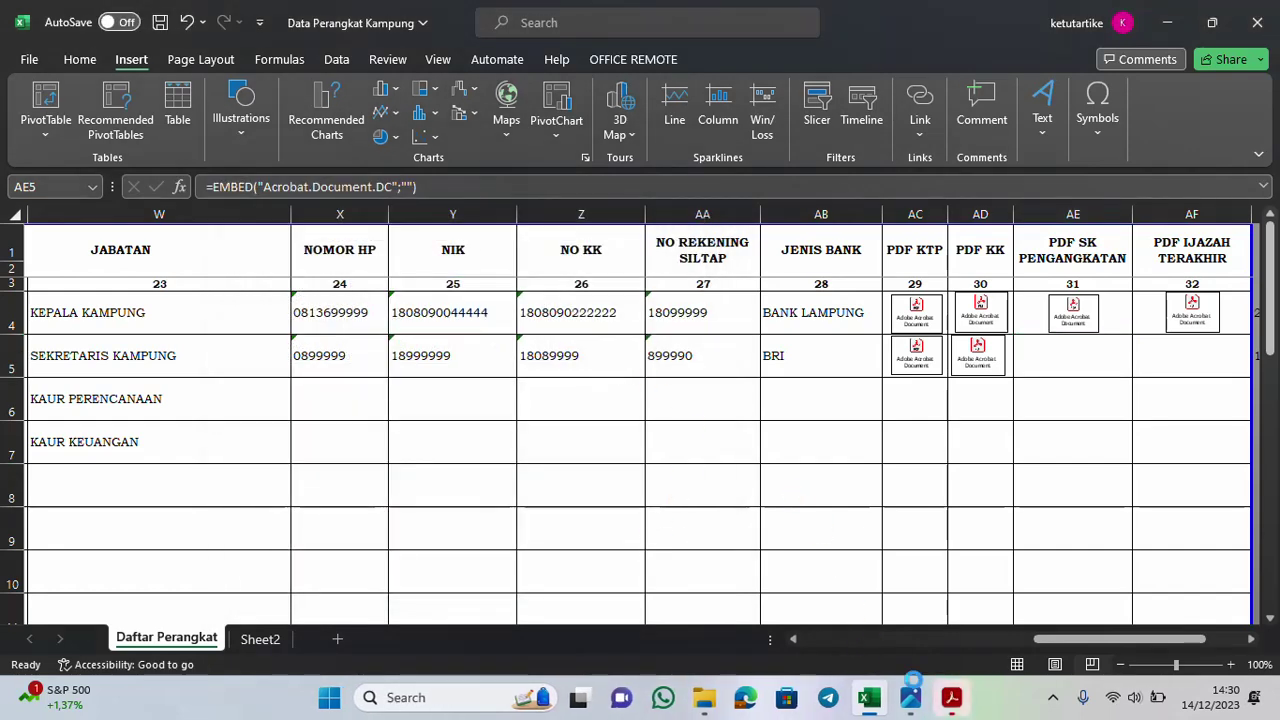
{"action": "left_click", "coordinate": [951, 698]}
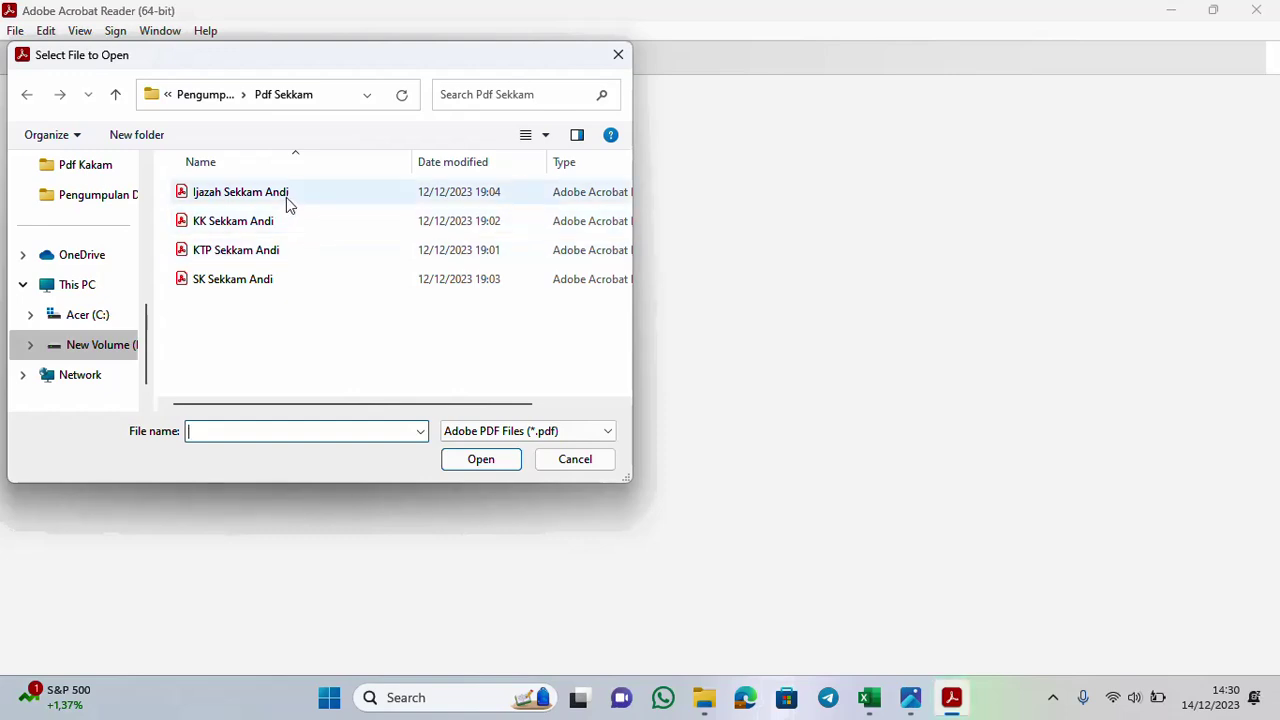
{"action": "double_click", "coordinate": [286, 196]}
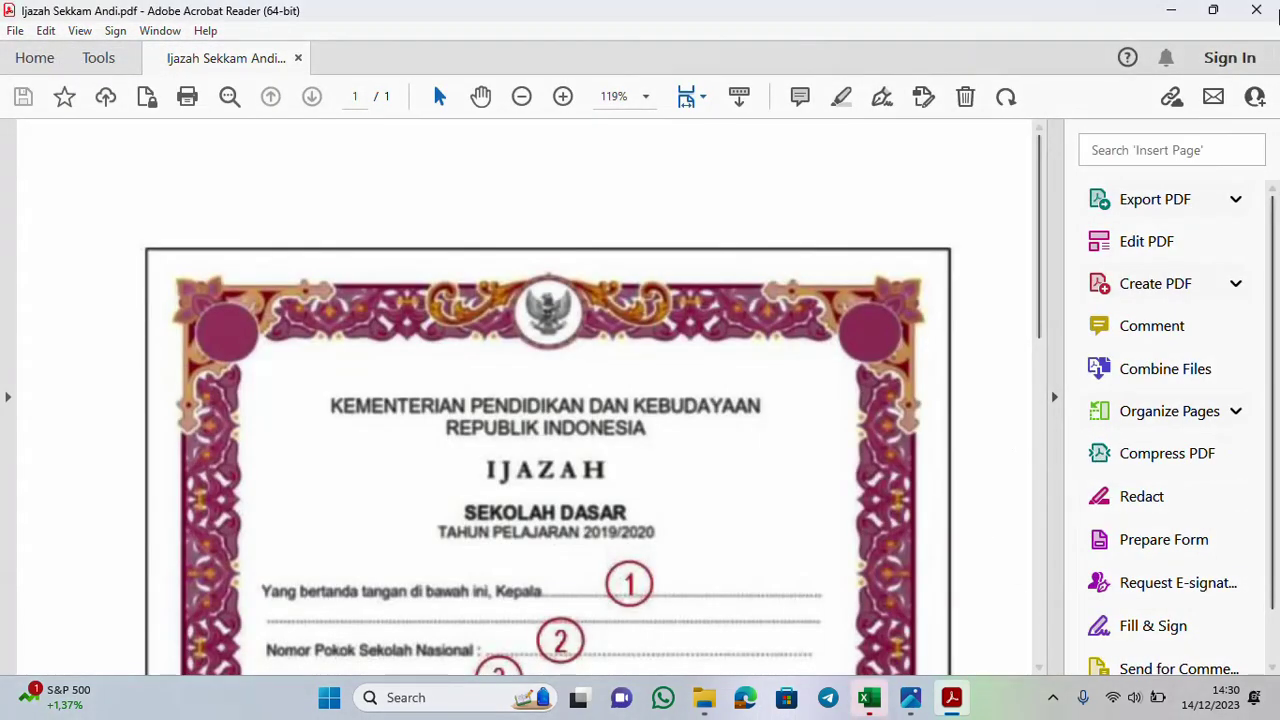
{"action": "left_click", "coordinate": [1256, 10]}
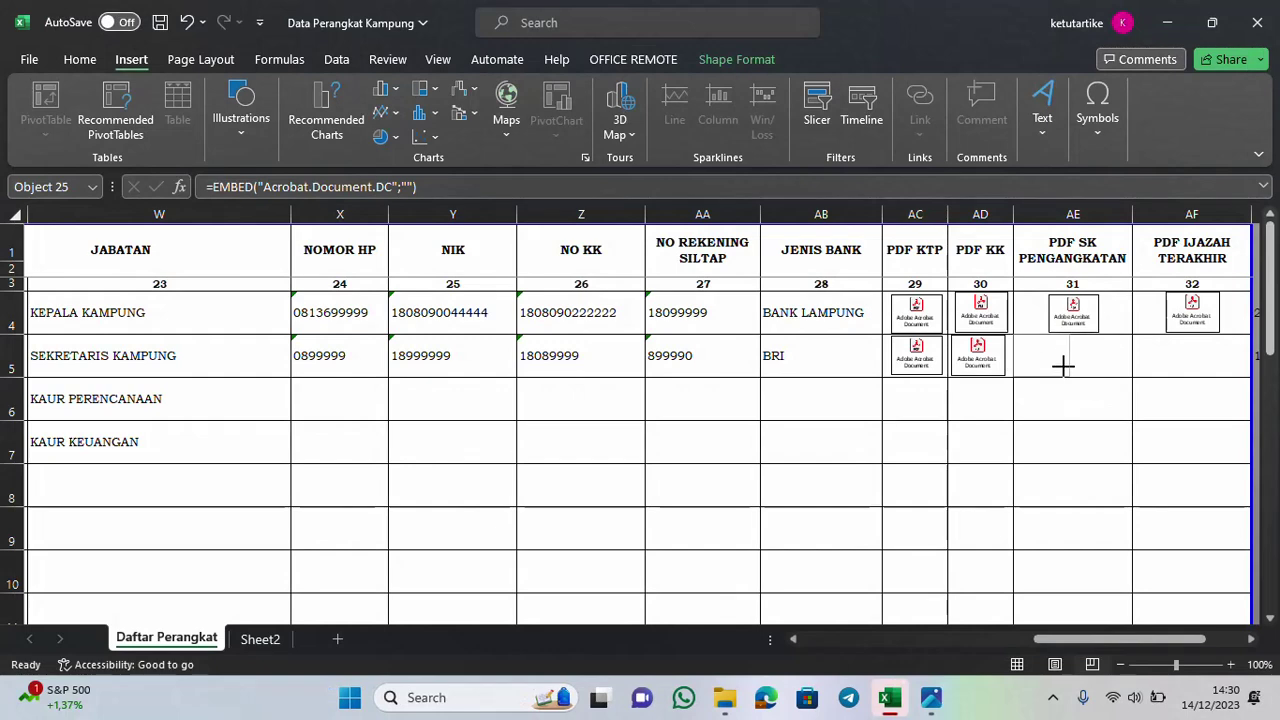
{"action": "left_click_drag", "start_coordinate": [1060, 356], "coordinate": [1078, 357]}
Embed the SK file as an Acrobat Document icon in AF5 and centre it in the cell
{"action": "left_click", "coordinate": [1172, 368]}
{"action": "left_click", "coordinate": [1042, 108]}
{"action": "left_click", "coordinate": [1234, 210]}
{"action": "left_click", "coordinate": [588, 357]}
{"action": "left_click", "coordinate": [601, 571]}
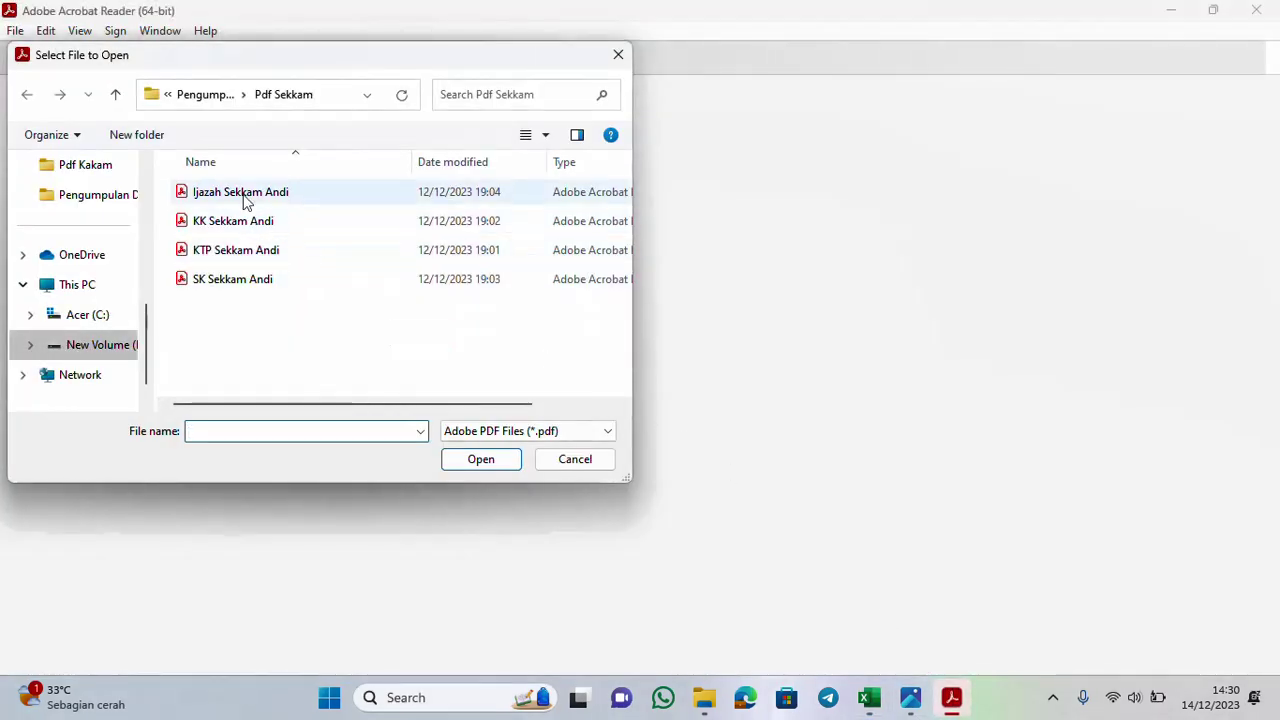
{"action": "double_click", "coordinate": [256, 278]}
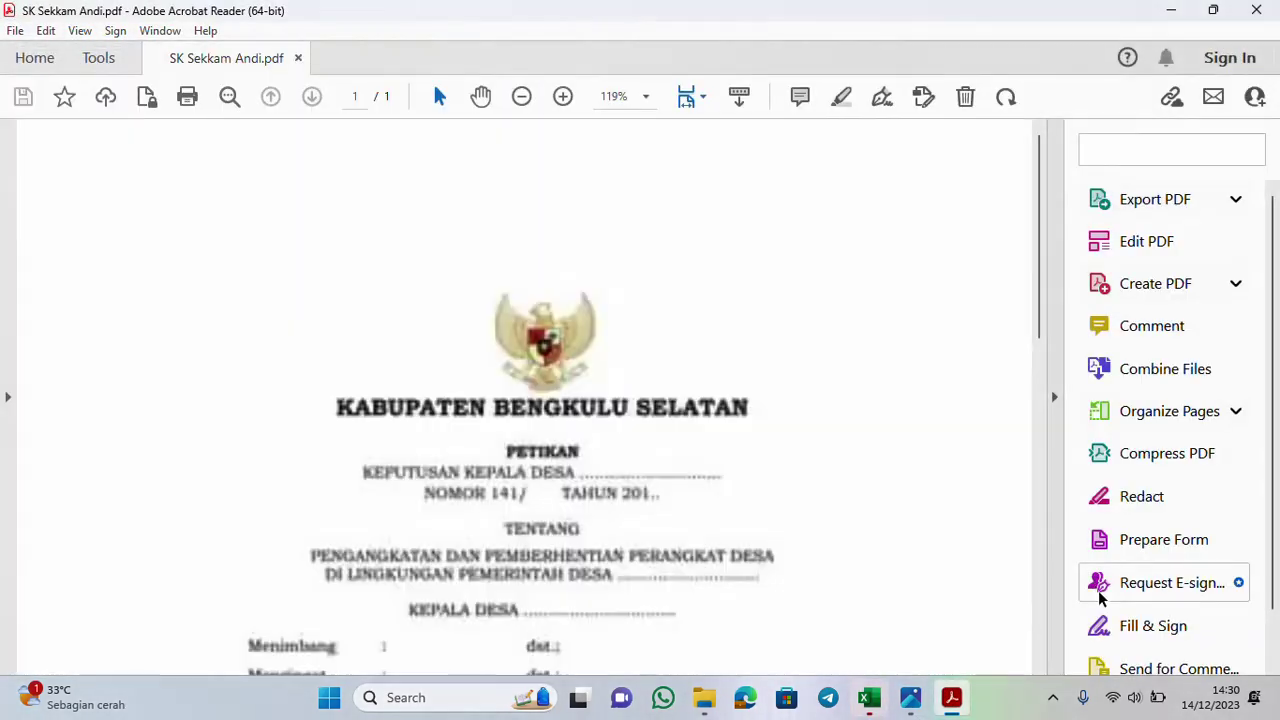
{"action": "left_click", "coordinate": [1256, 10]}
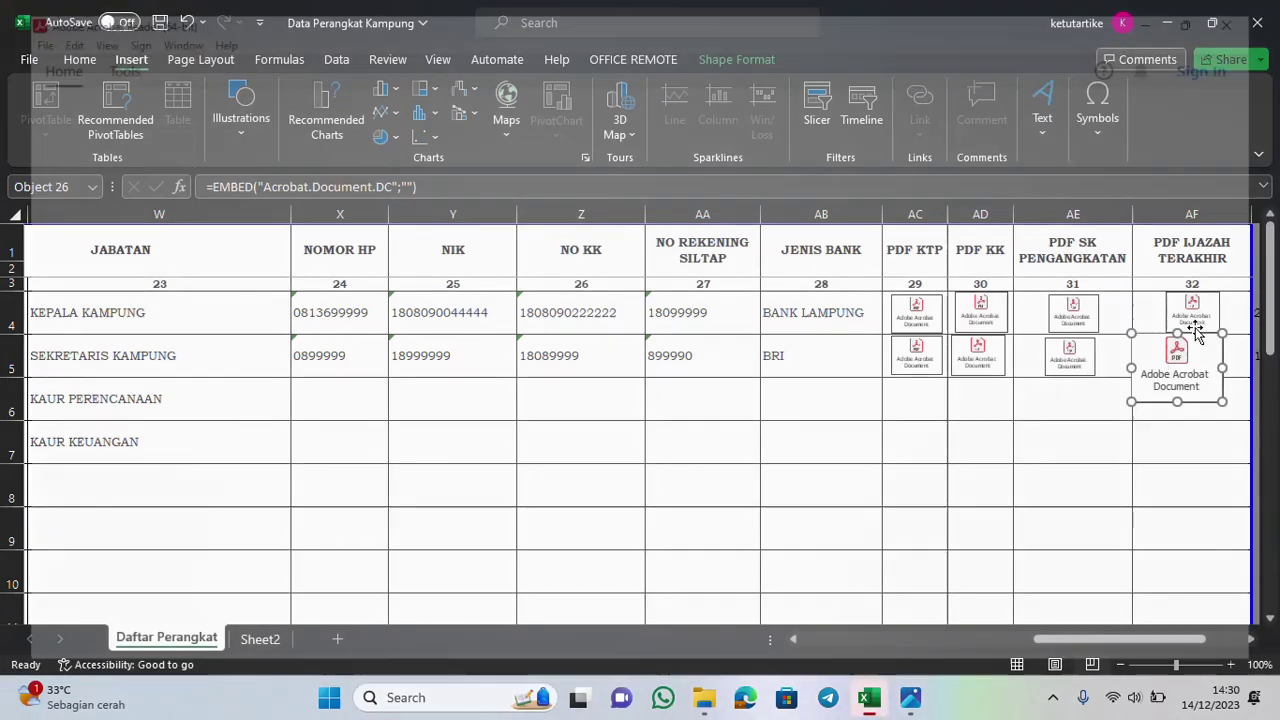
{"action": "key", "text": "Delete"}
{"action": "key", "text": "ctrl+z"}
{"action": "left_click_drag", "start_coordinate": [1165, 352], "coordinate": [1187, 380]}
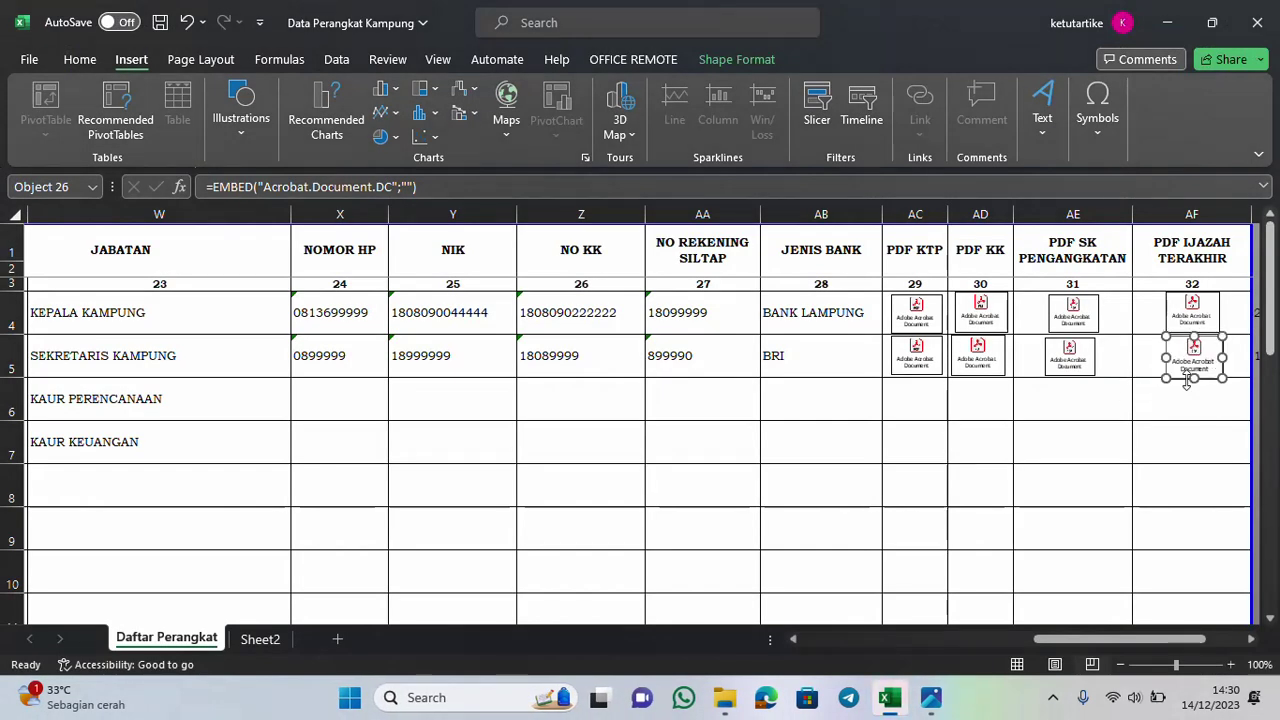
{"action": "left_click_drag", "start_coordinate": [1143, 639], "coordinate": [1156, 640]}
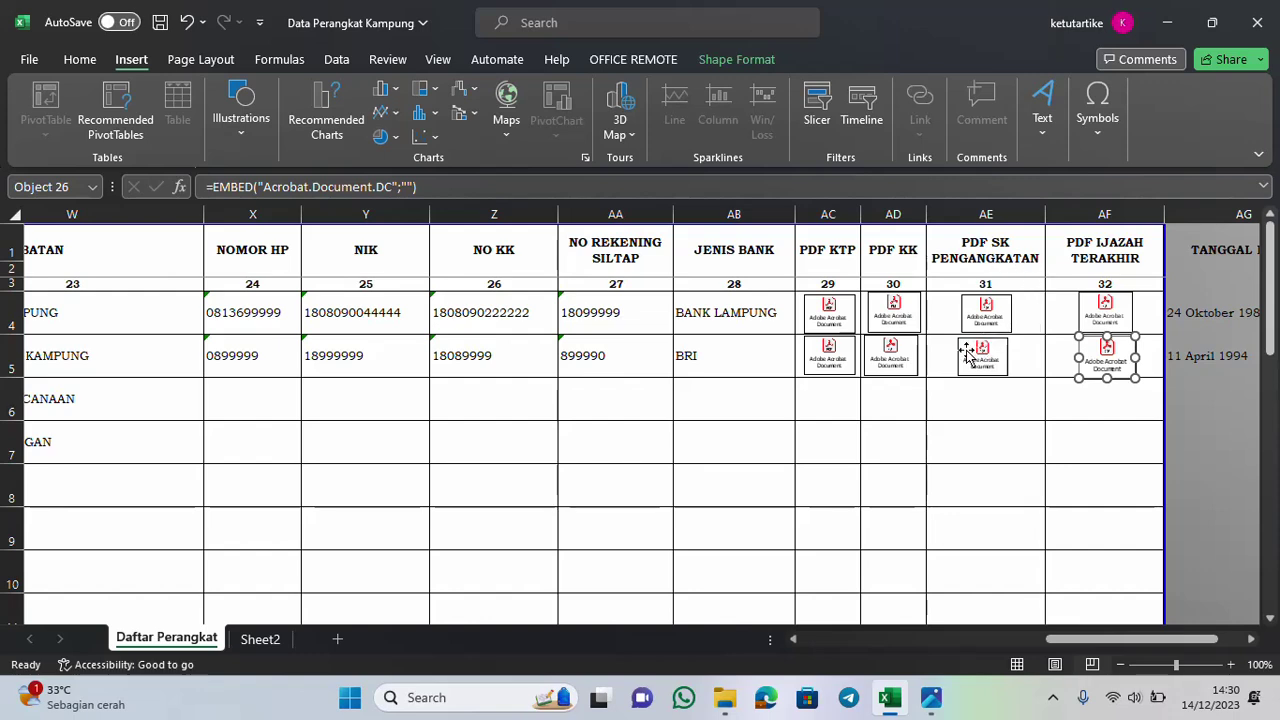
Swap the icons so the Ijazah PDF sits in AF5, and open it to verify the certificate
{"action": "left_click_drag", "start_coordinate": [973, 360], "coordinate": [1114, 431]}
{"action": "left_click_drag", "start_coordinate": [1114, 369], "coordinate": [990, 362]}
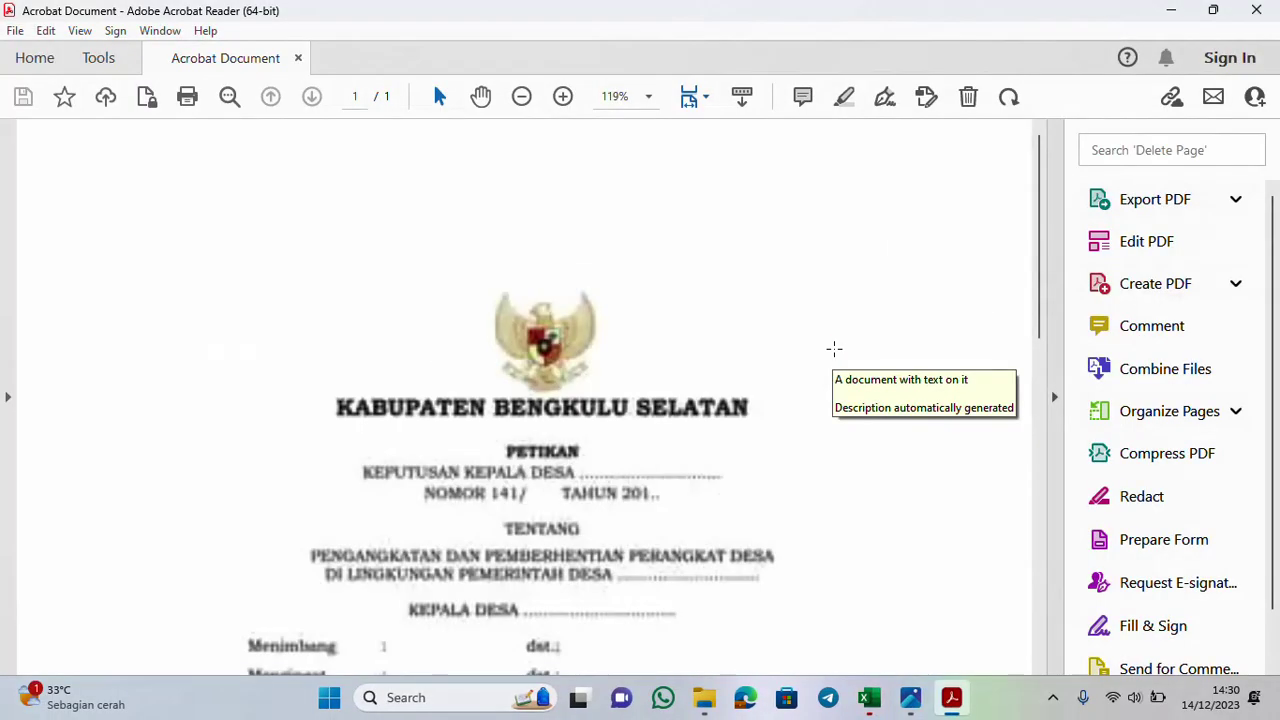
{"action": "left_click", "coordinate": [1256, 9]}
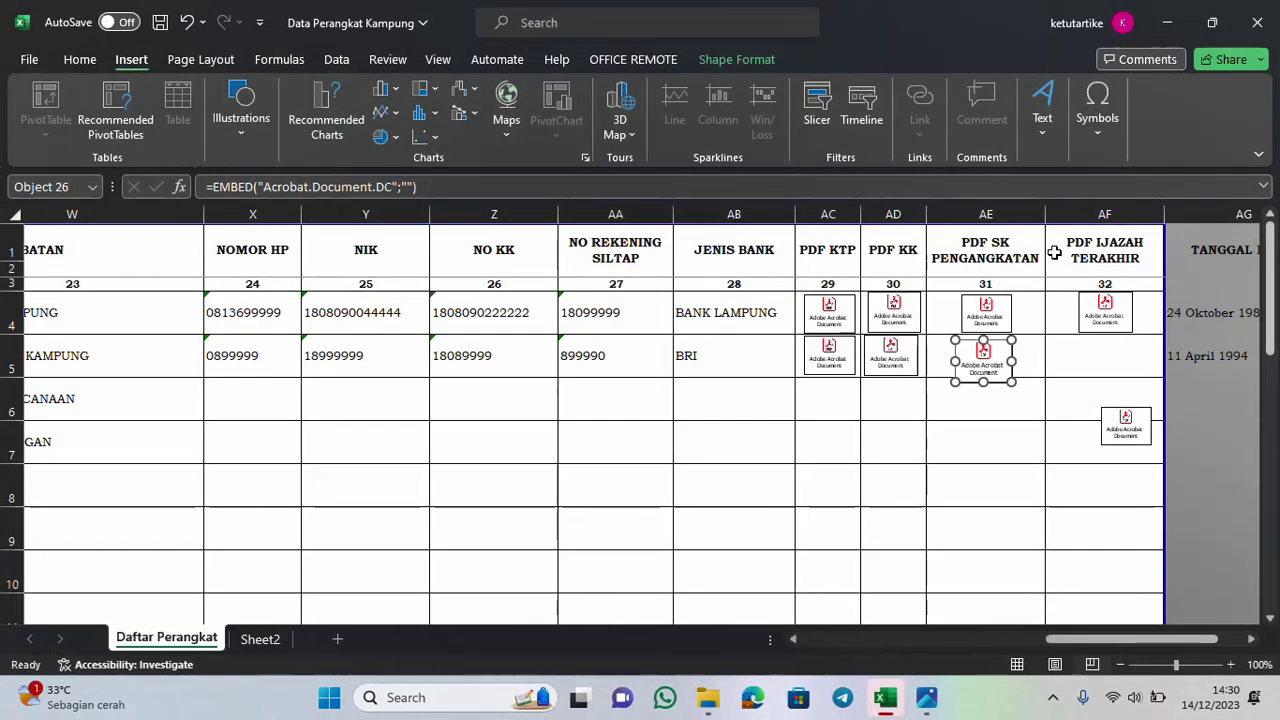
{"action": "left_click_drag", "start_coordinate": [1136, 412], "coordinate": [1111, 350]}
{"action": "double_click", "coordinate": [1109, 350]}
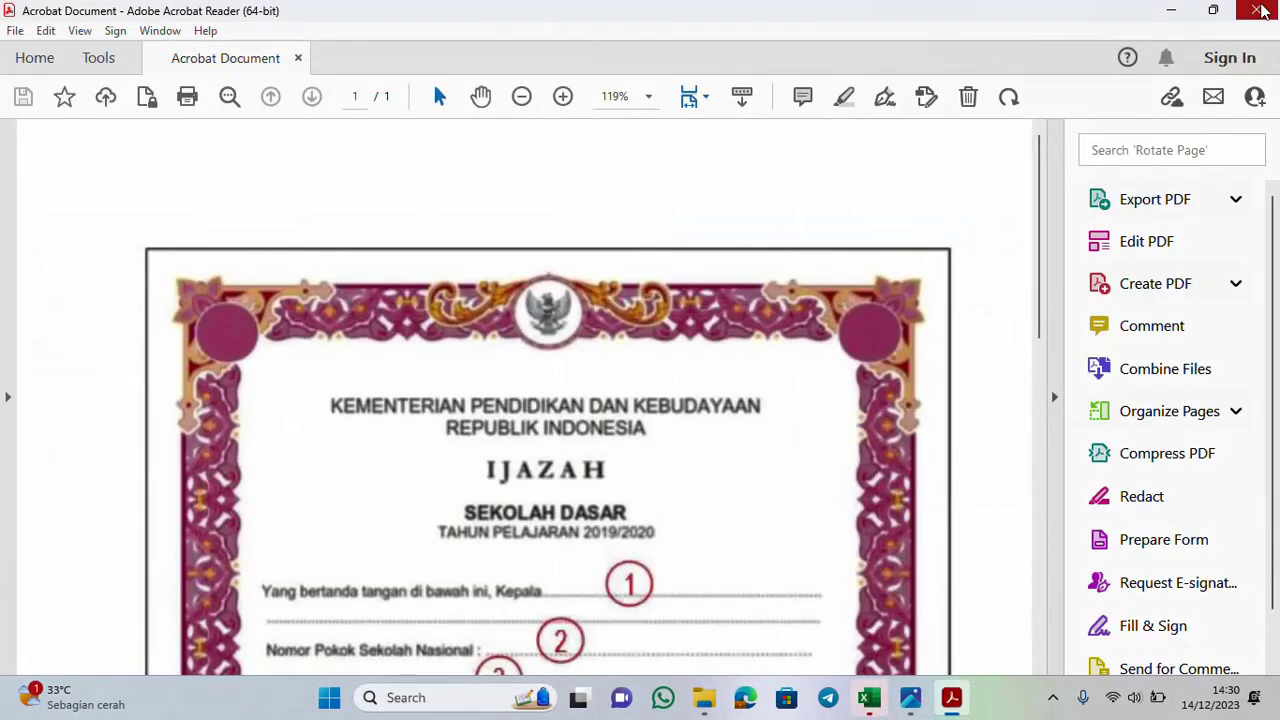
{"action": "left_click", "coordinate": [1258, 10]}
Nudge the SK PDF icon to fit AE5, then minimize and restore the workbook
{"action": "left_click", "coordinate": [979, 350]}
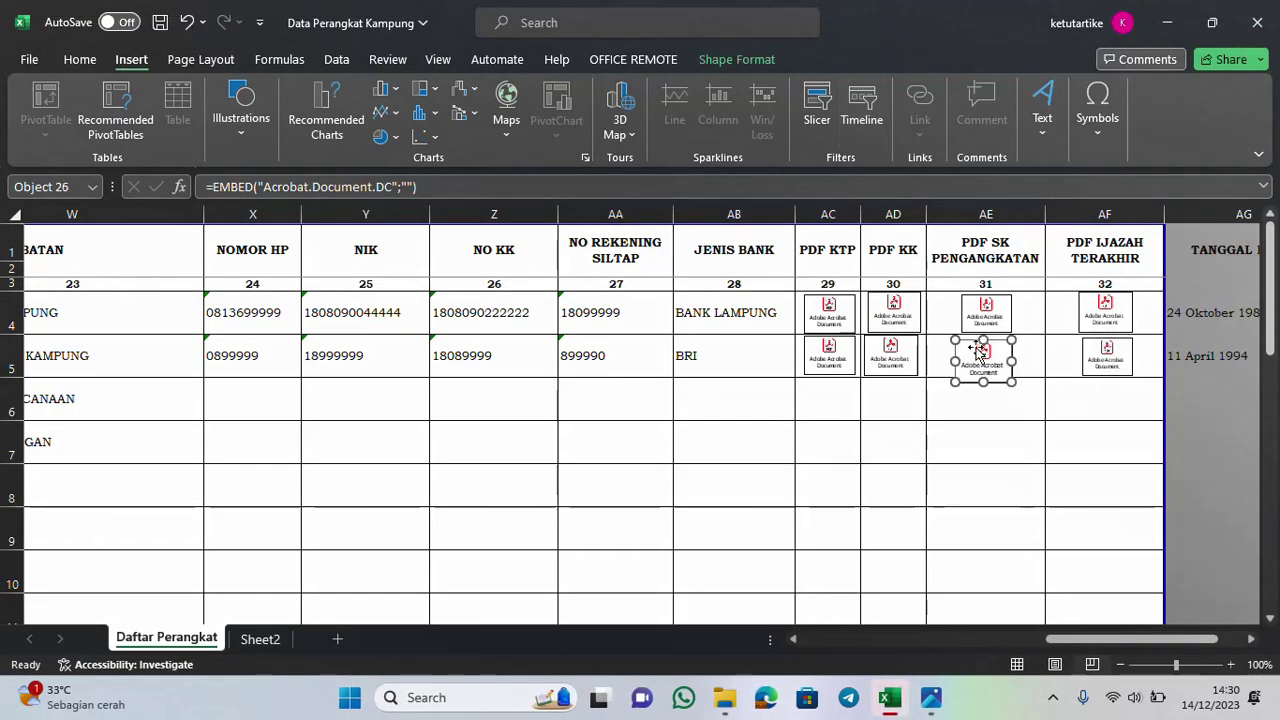
{"action": "left_click_drag", "start_coordinate": [1012, 378], "coordinate": [998, 364]}
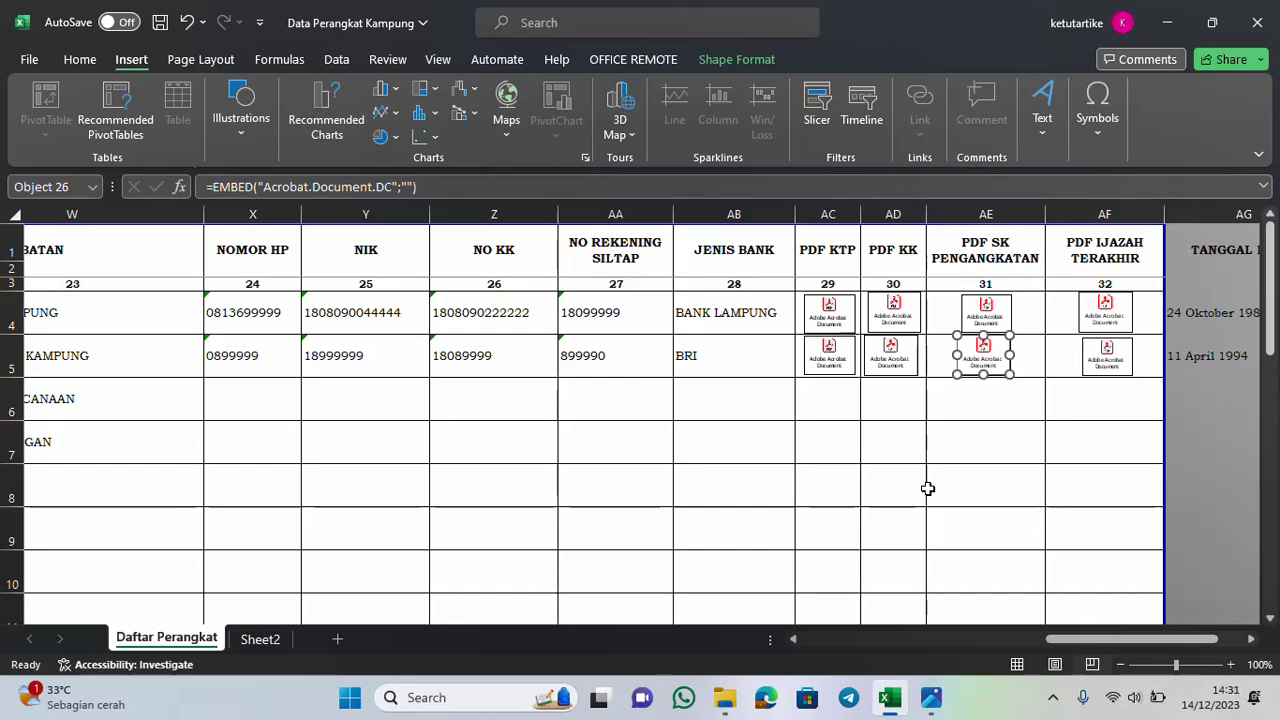
{"action": "left_click", "coordinate": [1166, 22]}
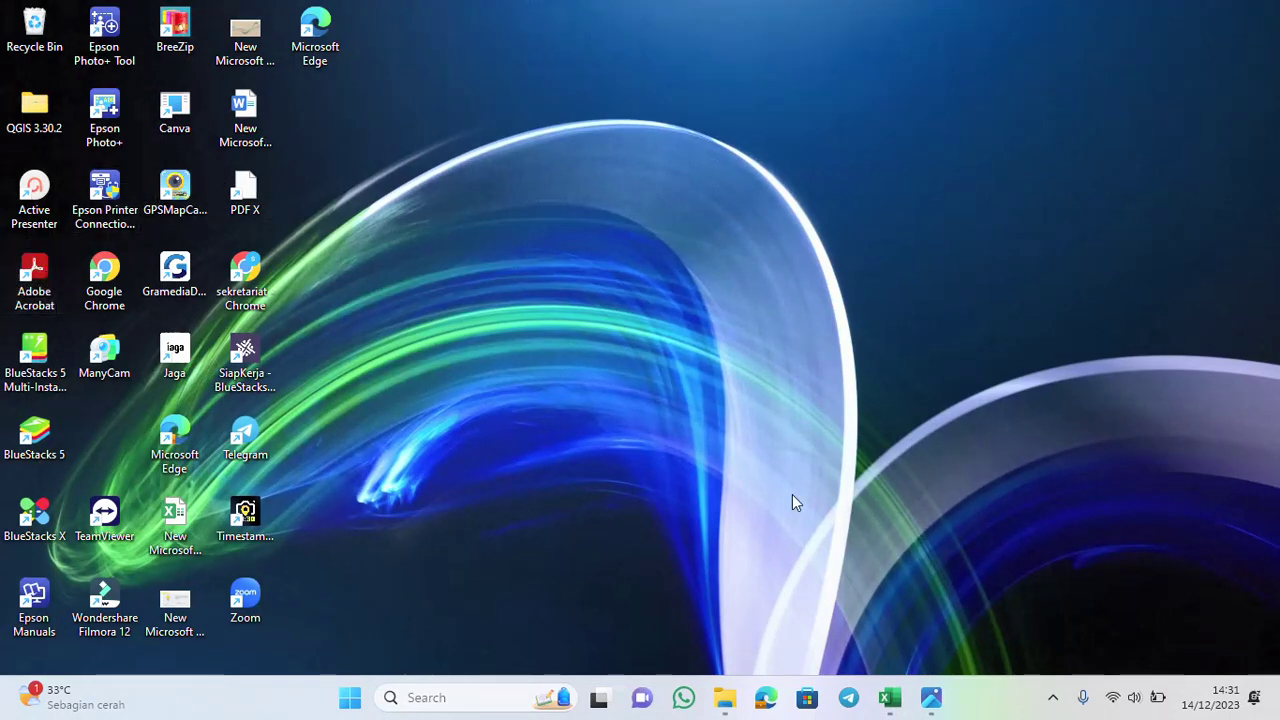
{"action": "left_click", "coordinate": [887, 698]}
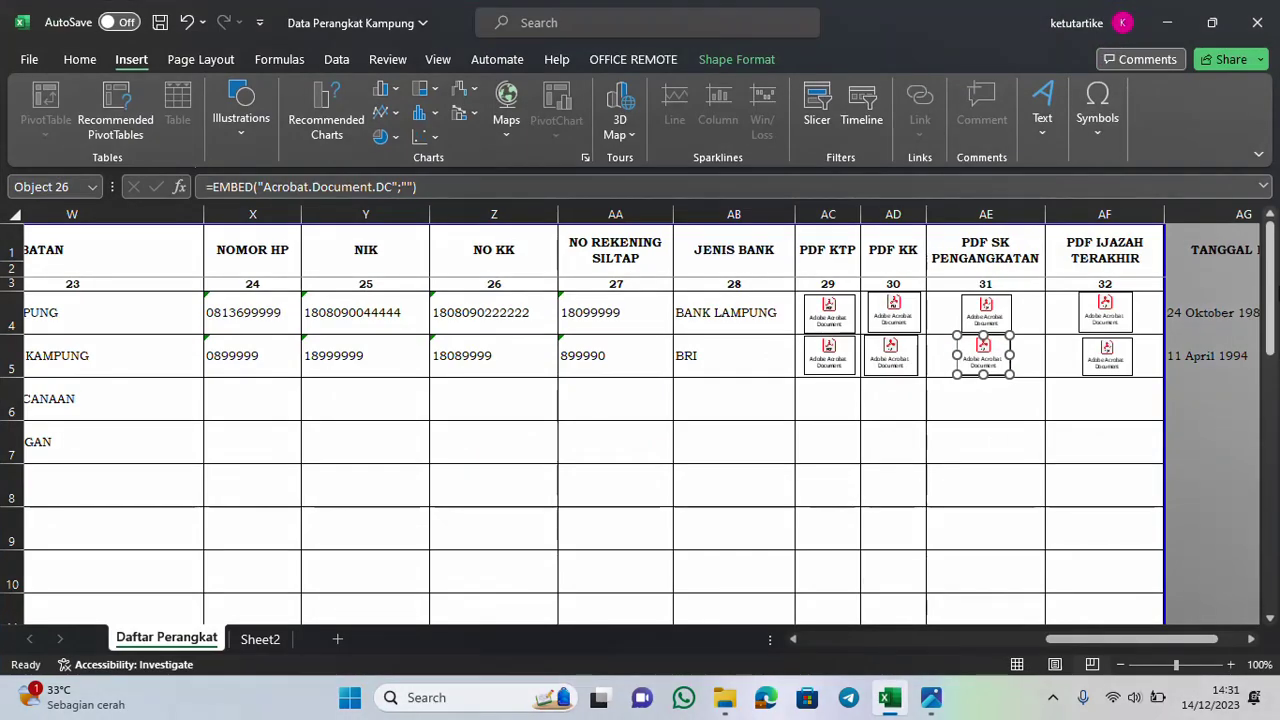
Scroll back to column A and the top rows to show Provinsi through Pendidikan
{"action": "left_click_drag", "start_coordinate": [1270, 300], "coordinate": [1270, 535]}
{"action": "left_click_drag", "start_coordinate": [1113, 648], "coordinate": [740, 612]}
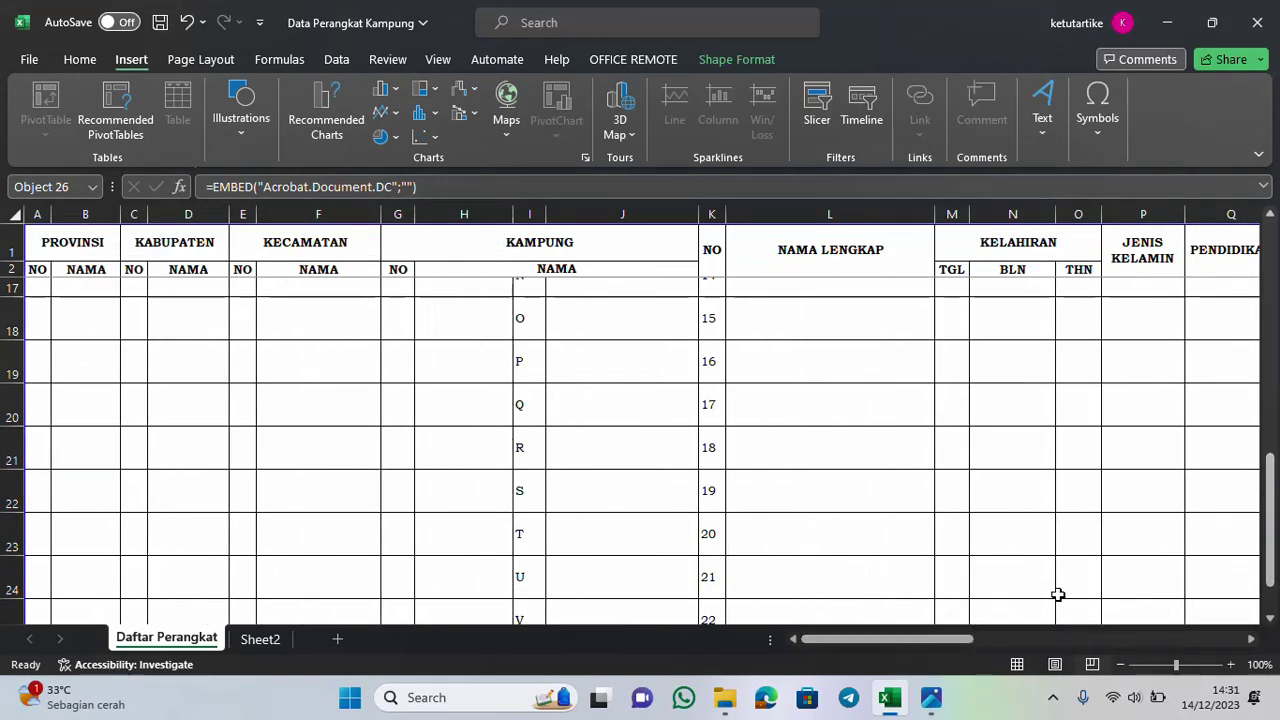
{"action": "left_click_drag", "start_coordinate": [1275, 572], "coordinate": [1276, 300]}
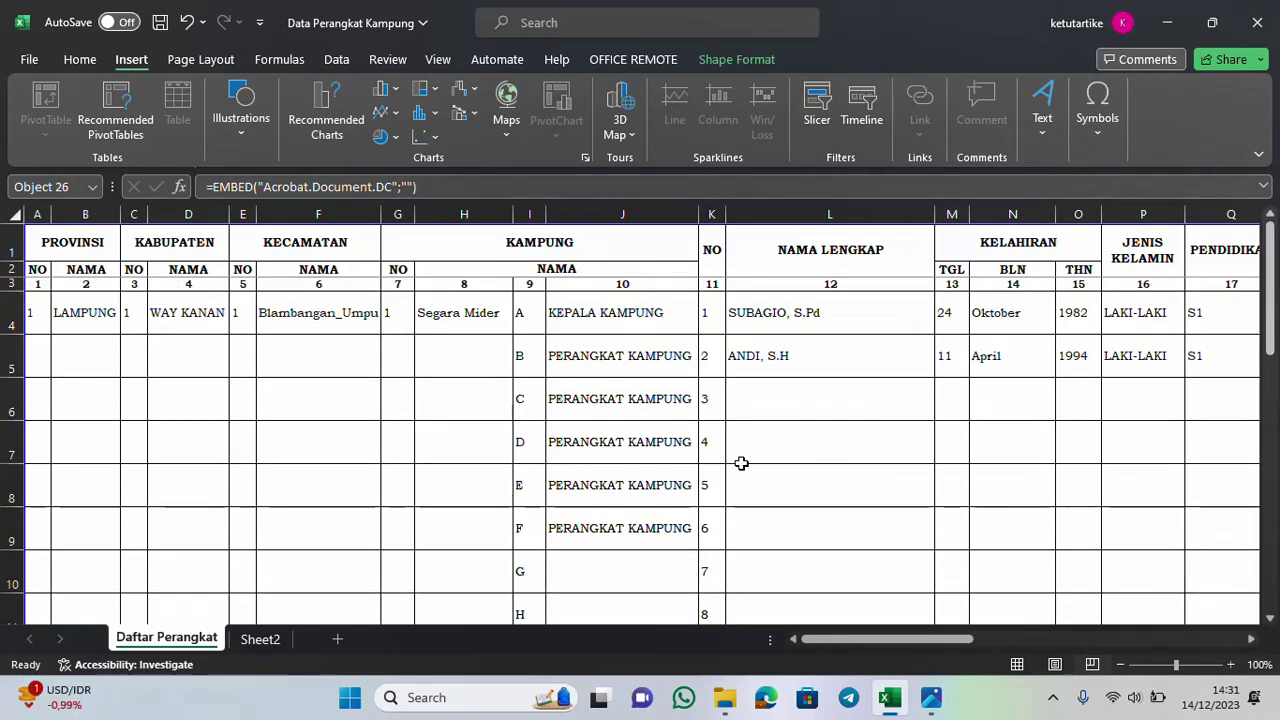
{"action": "scroll", "coordinate": [674, 483], "scroll_direction": "down", "scroll_amount": 2}
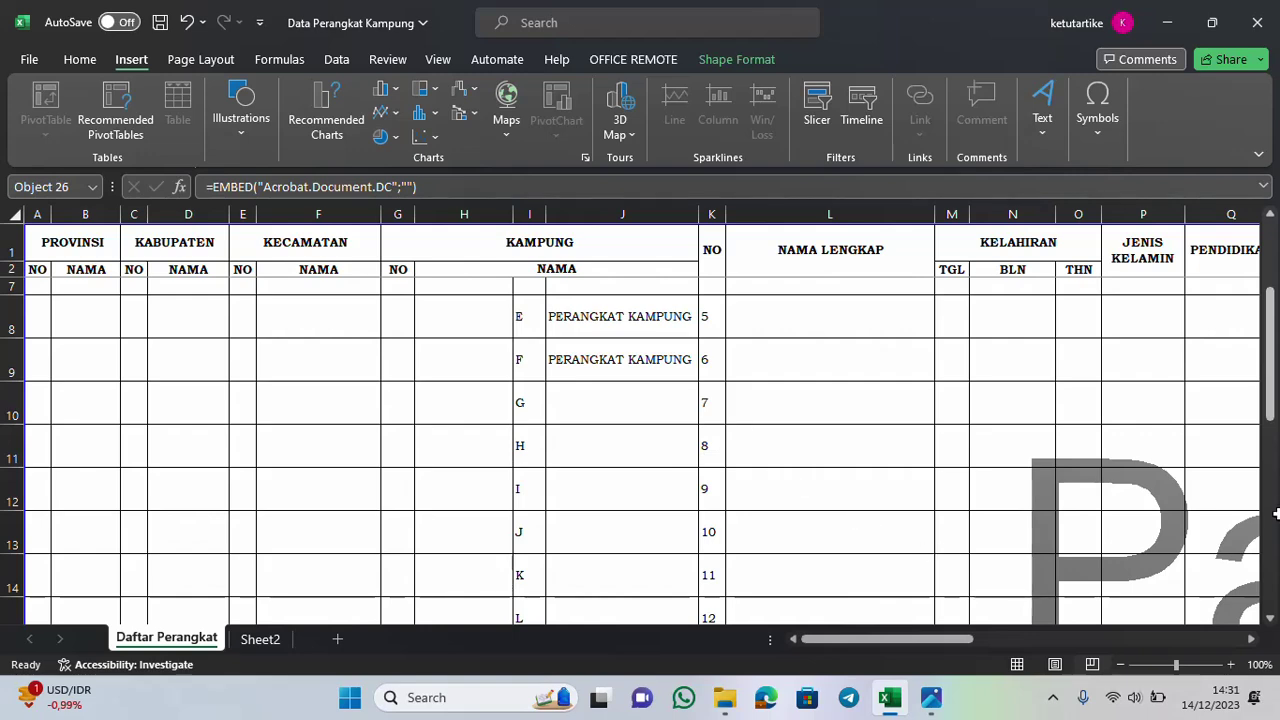
{"action": "left_click_drag", "start_coordinate": [1276, 410], "coordinate": [1276, 348]}
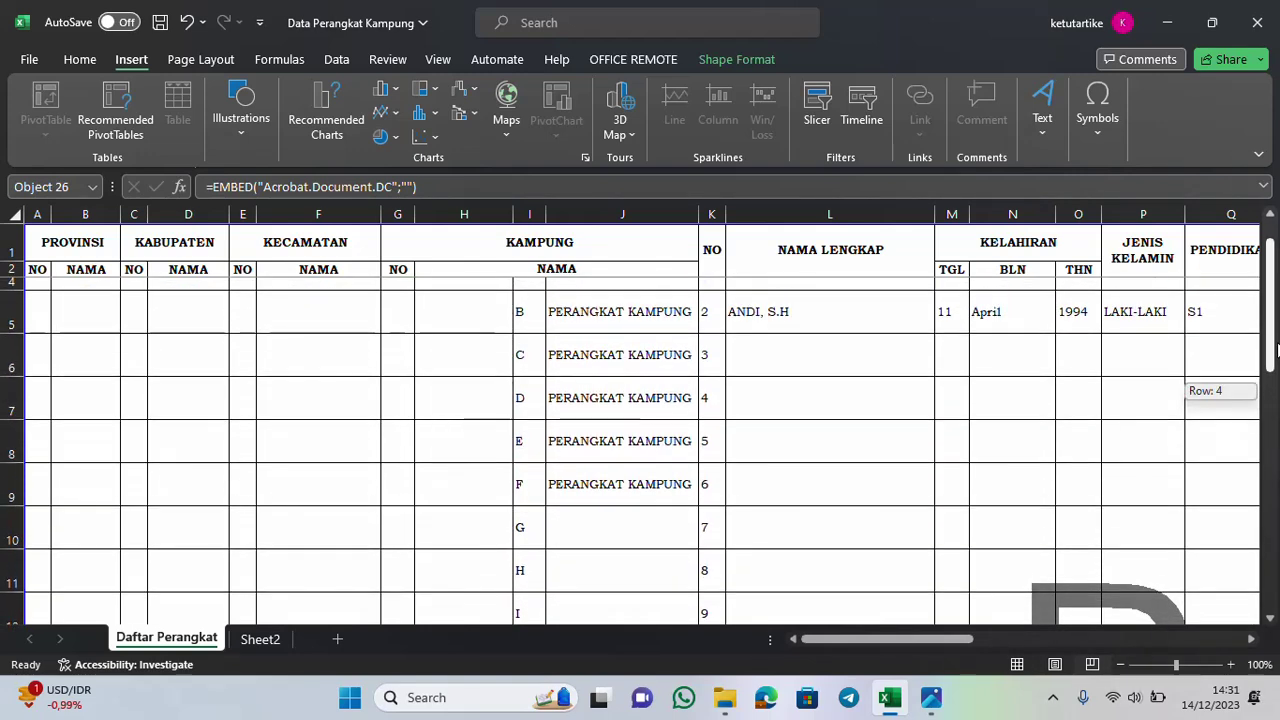
{"action": "left_click", "coordinate": [610, 522]}
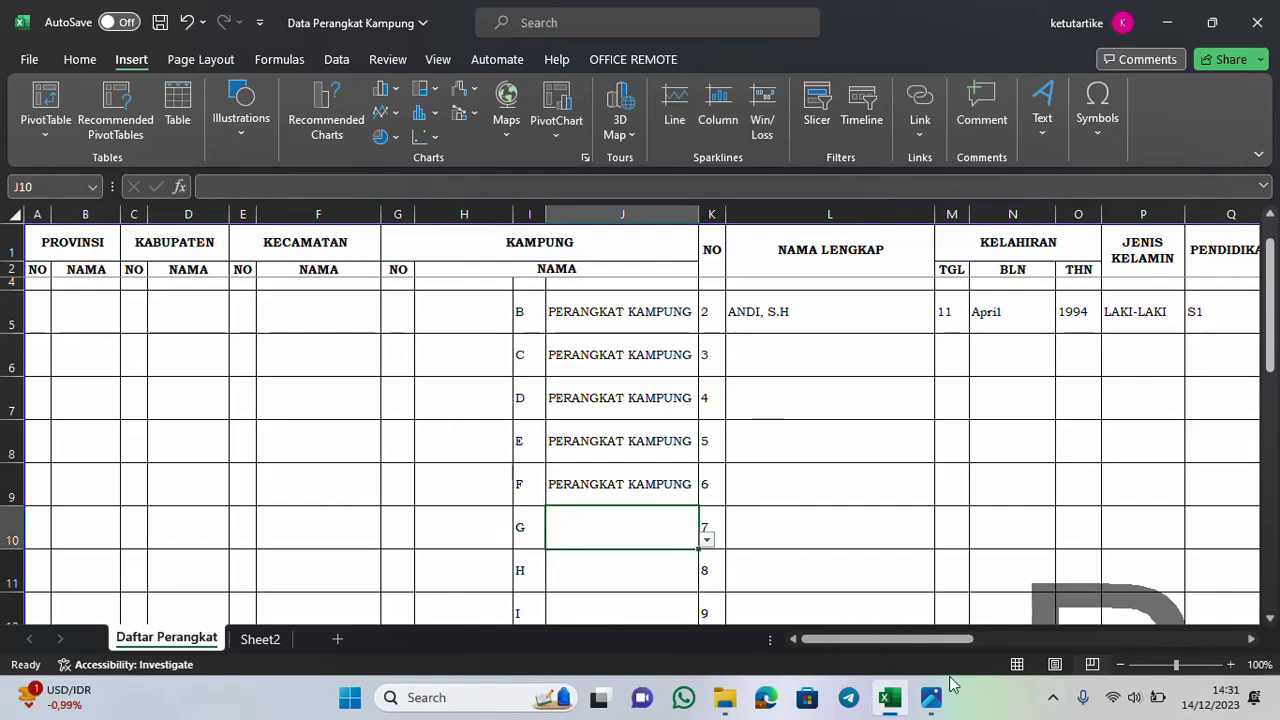
{"action": "left_click", "coordinate": [810, 643]}
{"action": "scroll", "coordinate": [765, 554], "scroll_direction": "up", "scroll_amount": 1}
{"action": "left_click", "coordinate": [452, 372]}
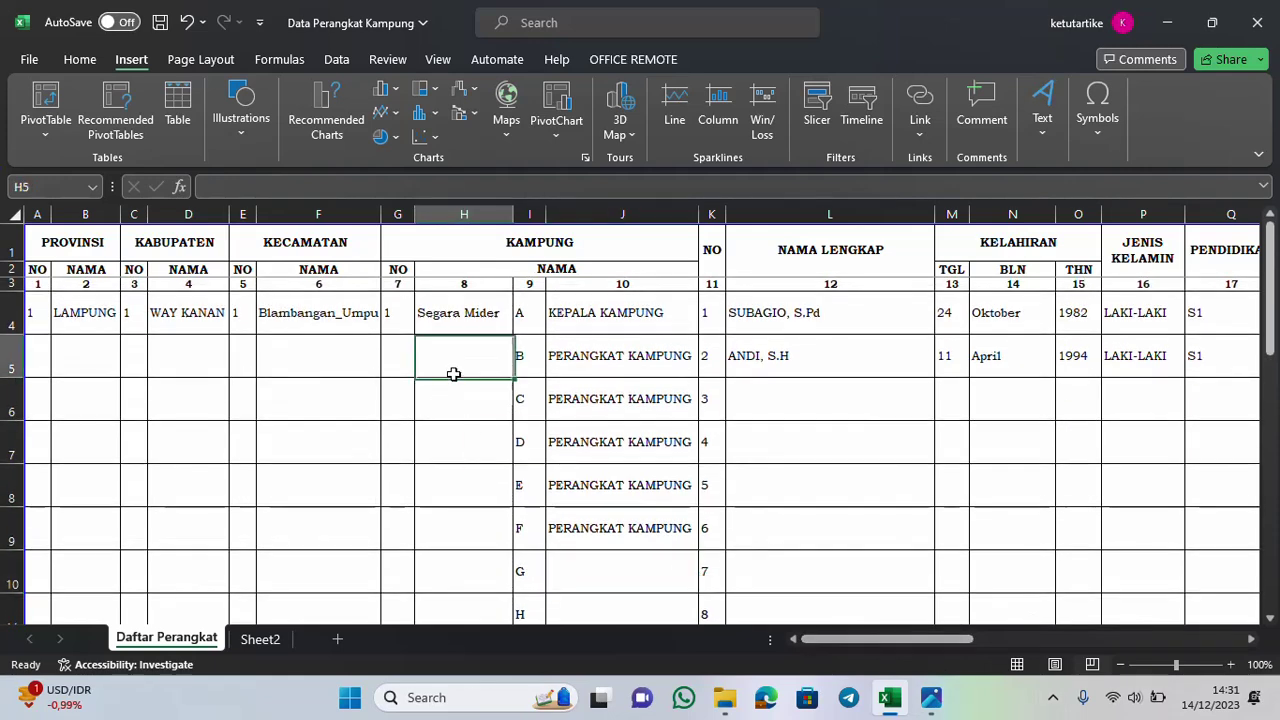
{"action": "type", "text": "SE"}
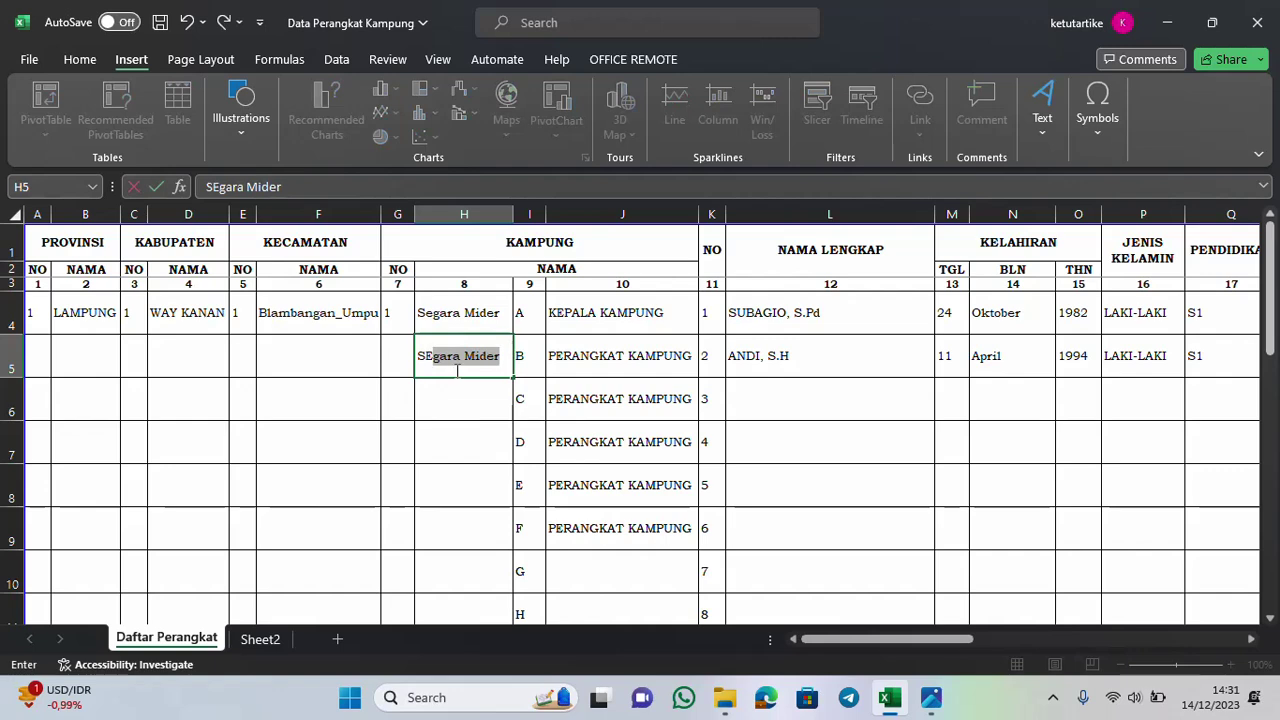
{"action": "key", "text": "BackSpace"}
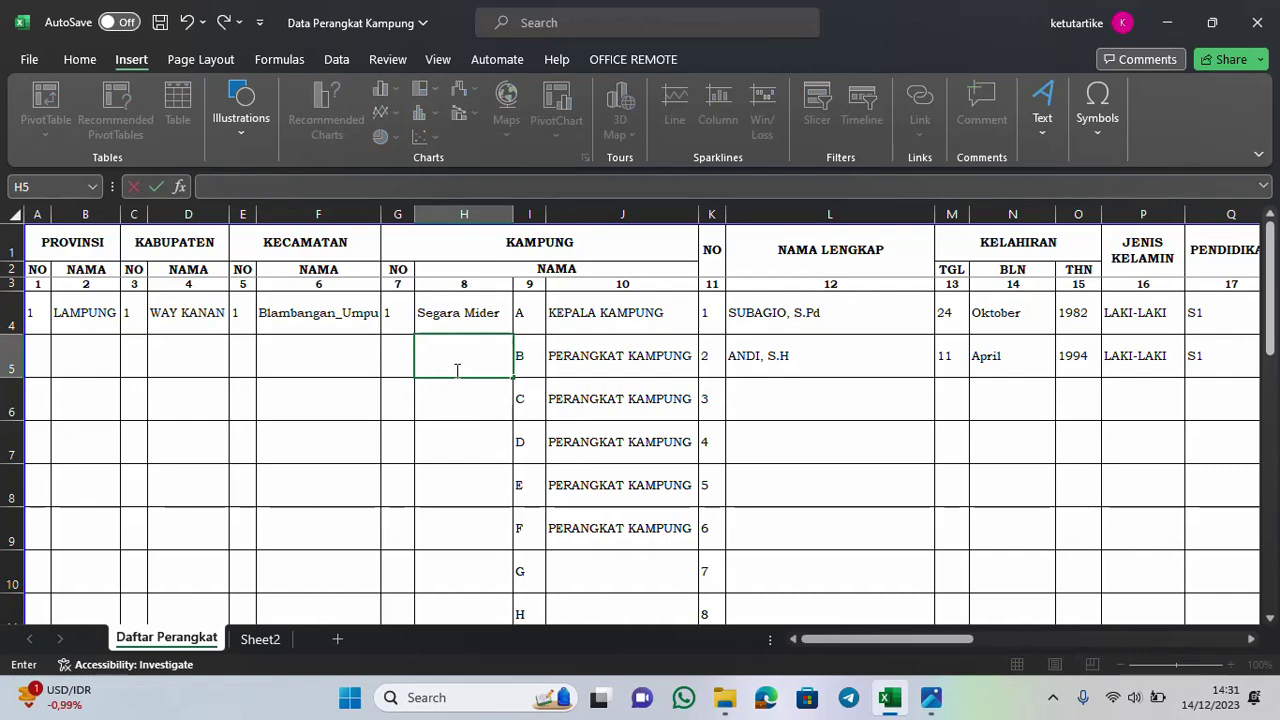
{"action": "left_click", "coordinate": [607, 571]}
{"action": "type", "text": "KEPA"}
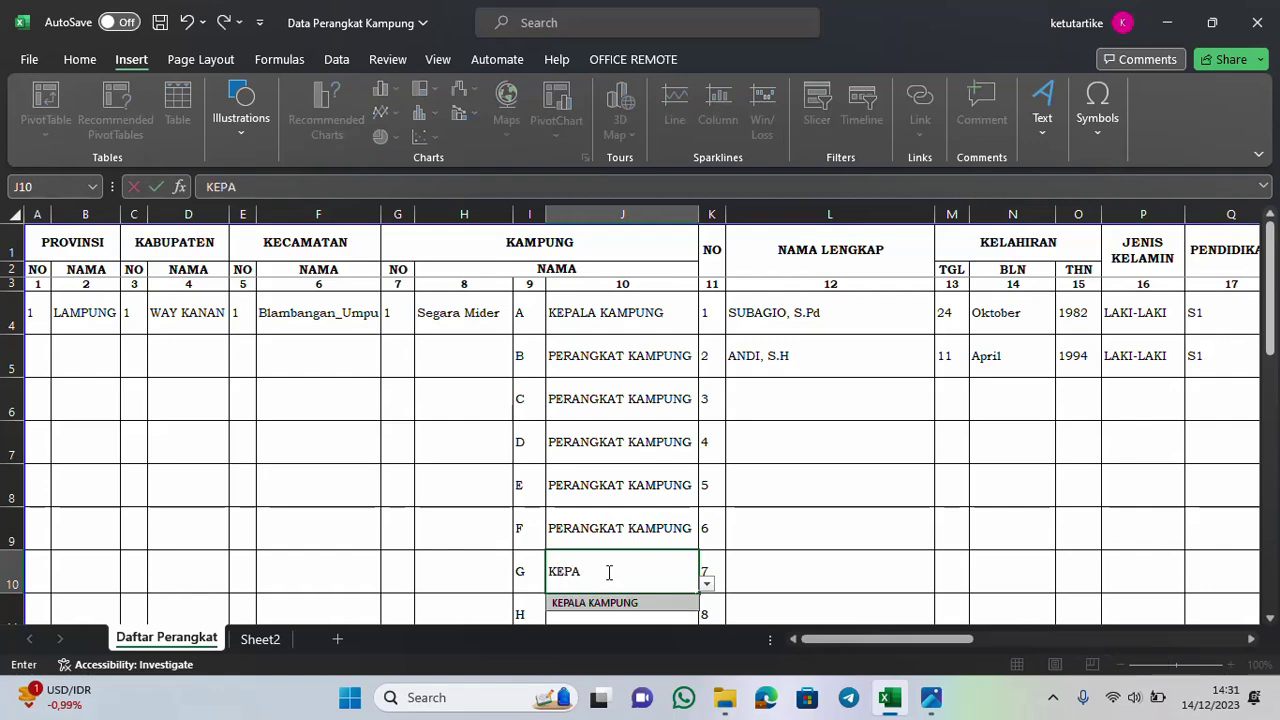
{"action": "type", "text": "LA HHH"}
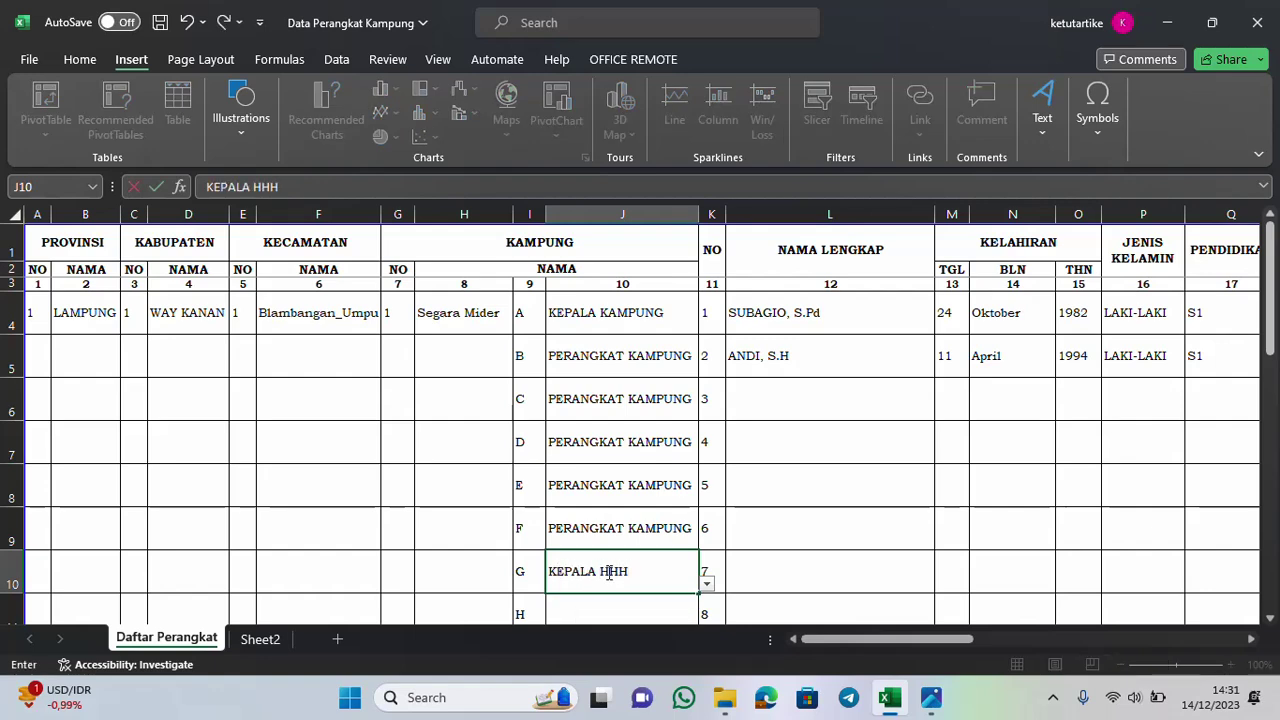
{"action": "key", "text": "Return"}
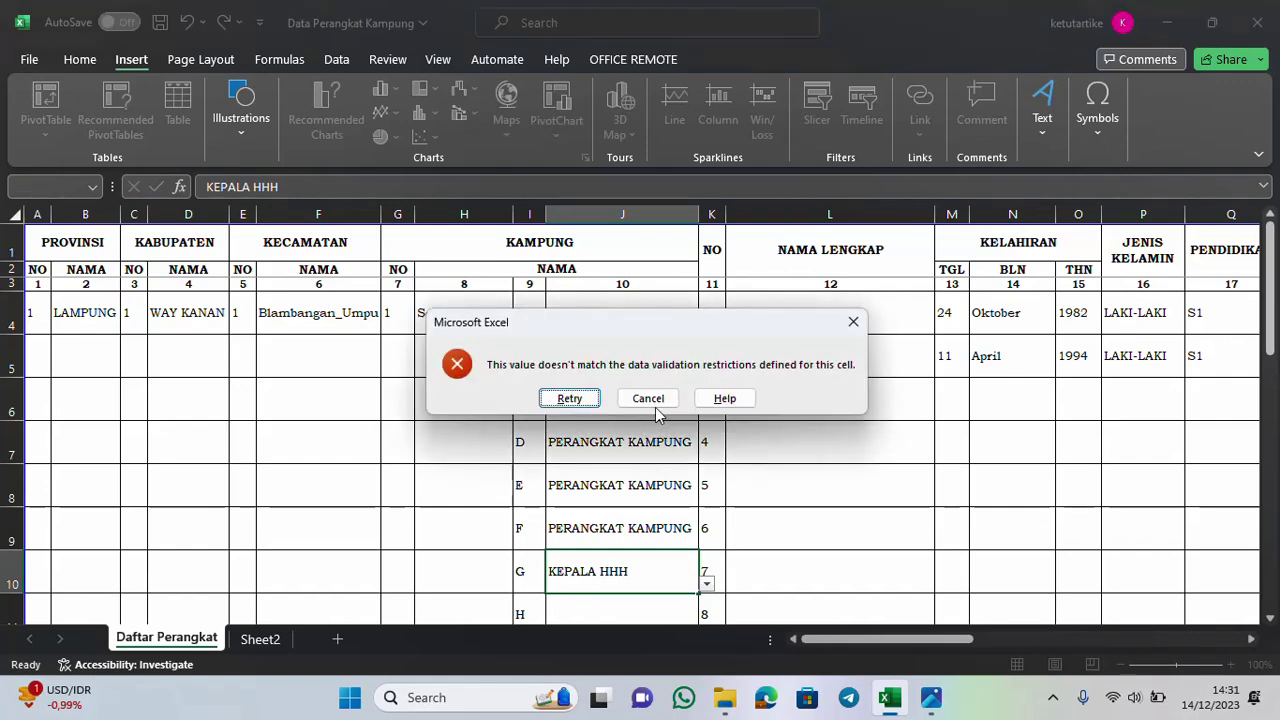
{"action": "left_click", "coordinate": [650, 400]}
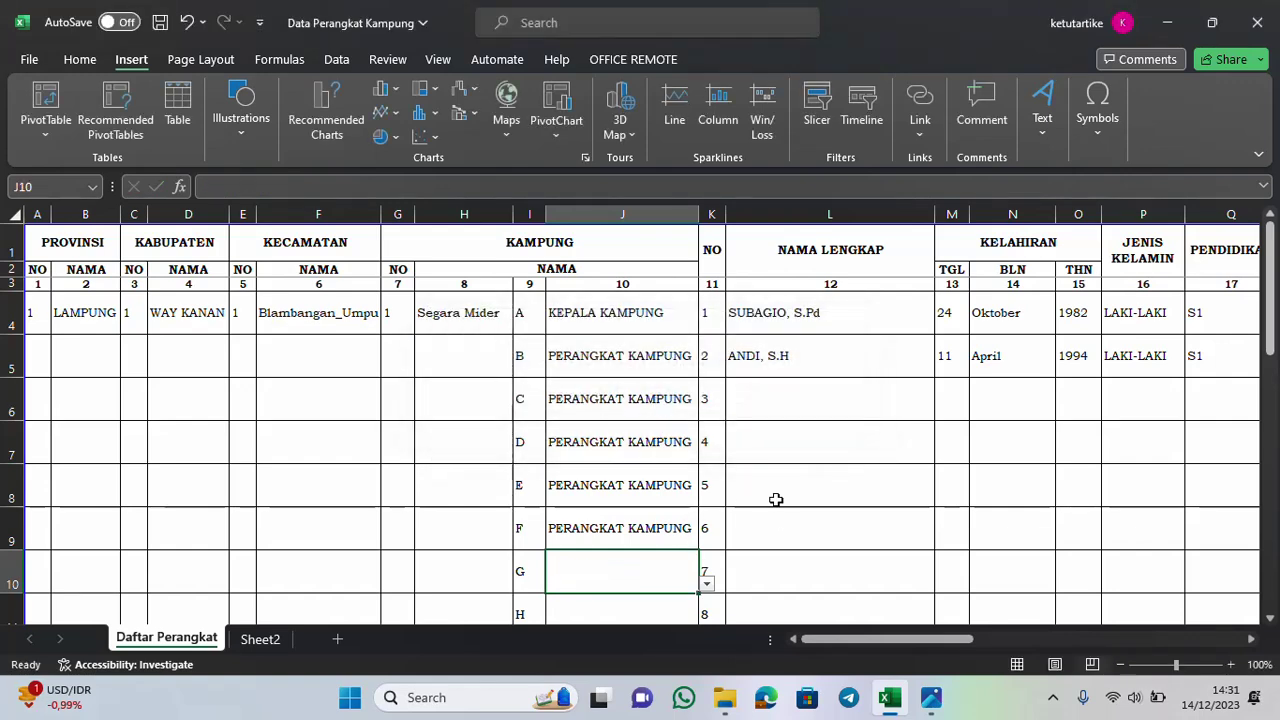
{"action": "left_click", "coordinate": [706, 589]}
{"action": "left_click_drag", "start_coordinate": [905, 640], "coordinate": [950, 643]}
Enter birth day 23 in M6; month 04 in N6 is rejected by validation and cancelled
{"action": "left_click", "coordinate": [651, 394]}
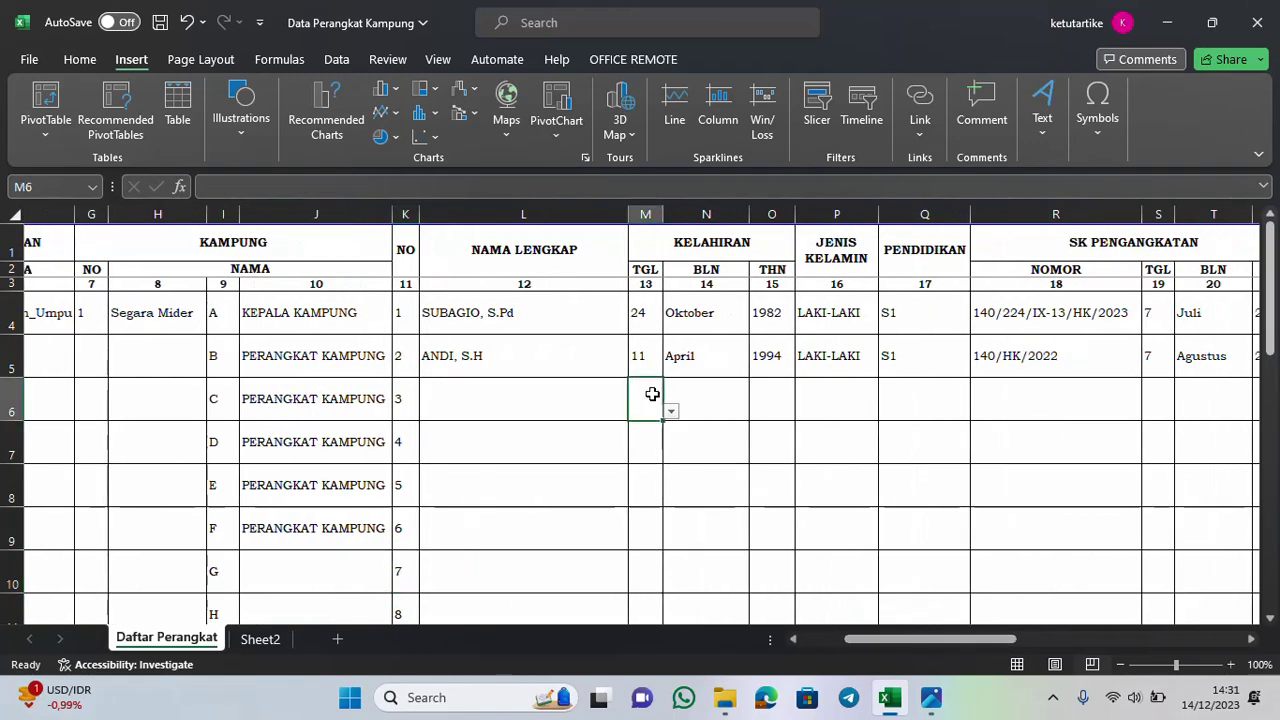
{"action": "type", "text": "23"}
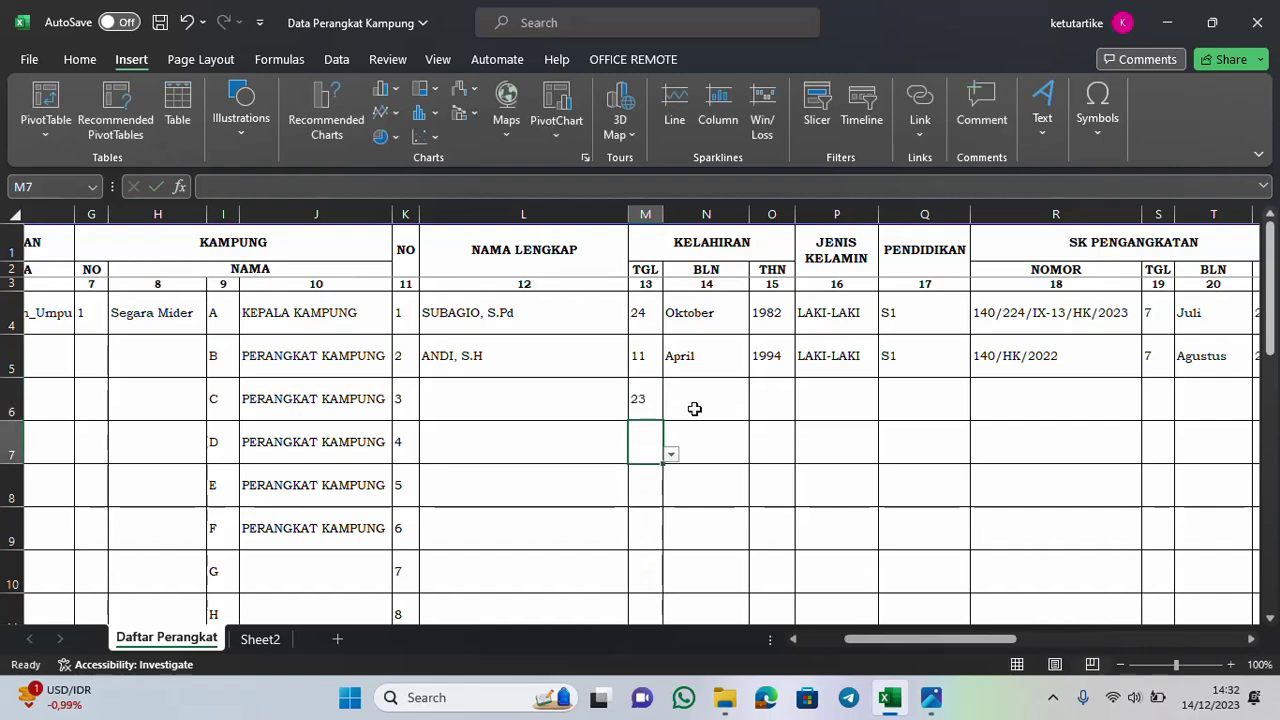
{"action": "left_click", "coordinate": [697, 404]}
{"action": "type", "text": "34"}
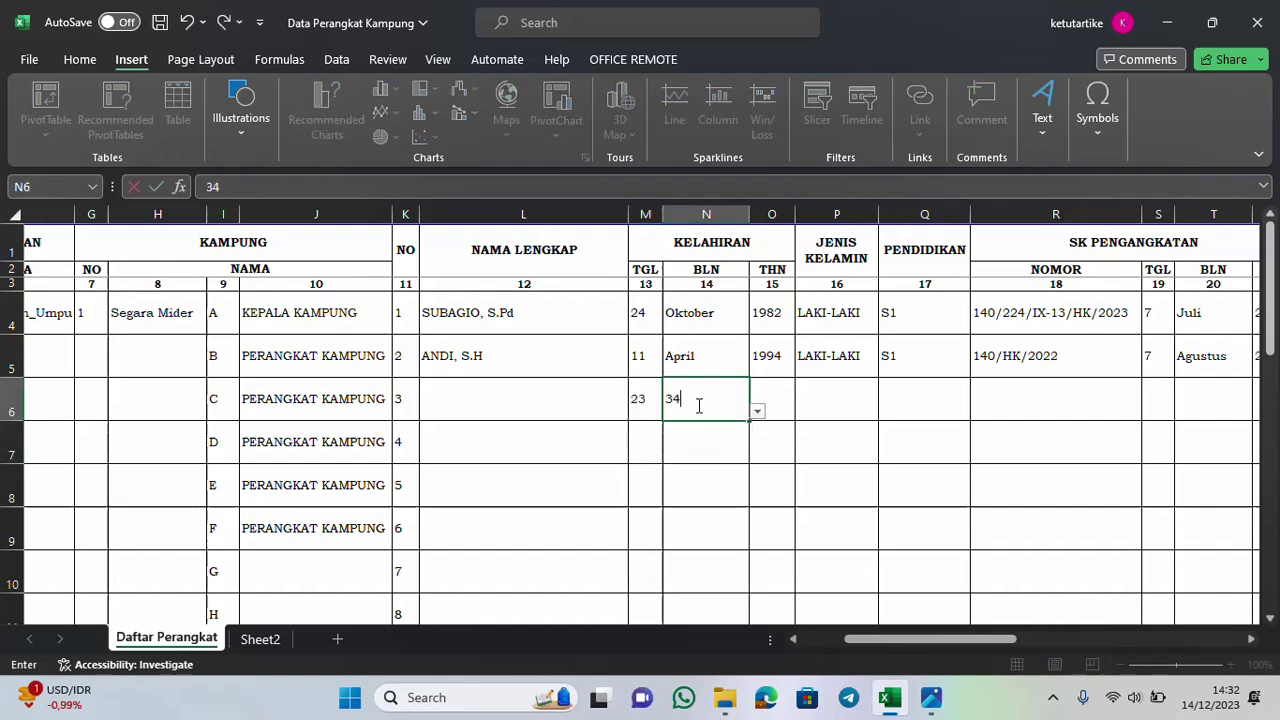
{"action": "key", "text": "BackSpace"}
{"action": "key", "text": "BackSpace"}
{"action": "type", "text": "0"}
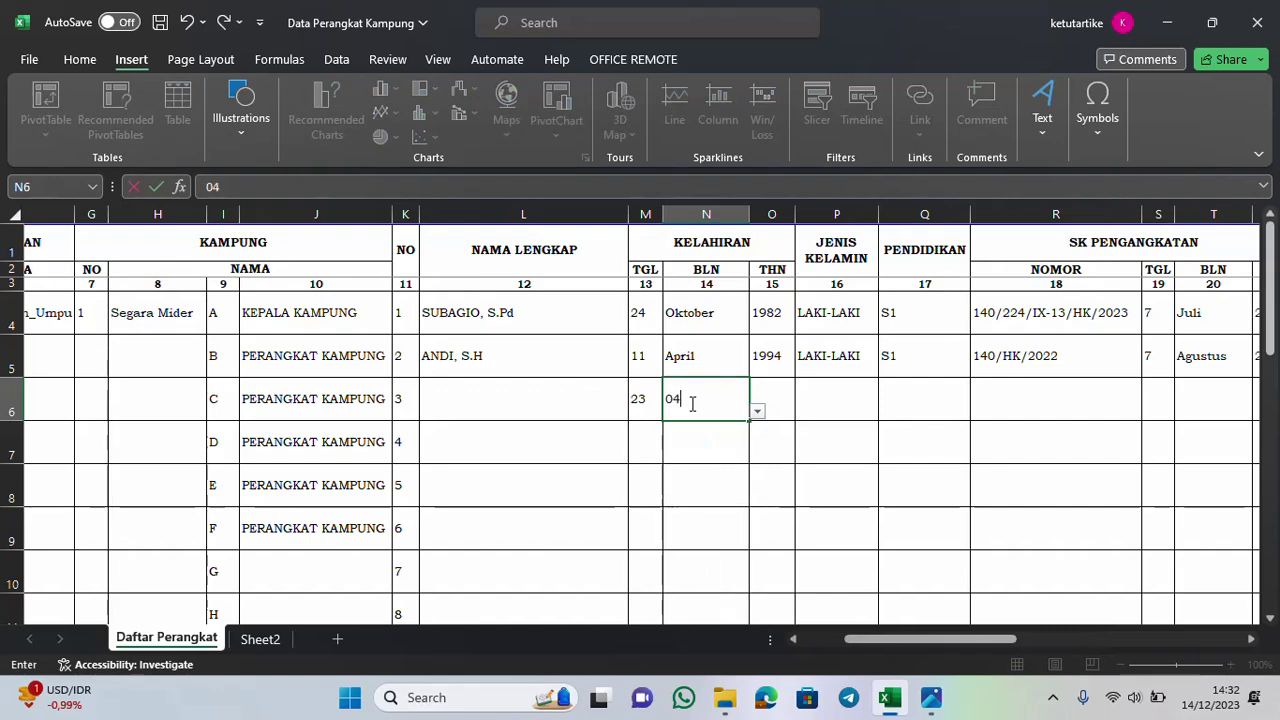
{"action": "type", "text": "4"}
{"action": "key", "text": "Return"}
{"action": "left_click", "coordinate": [668, 398]}
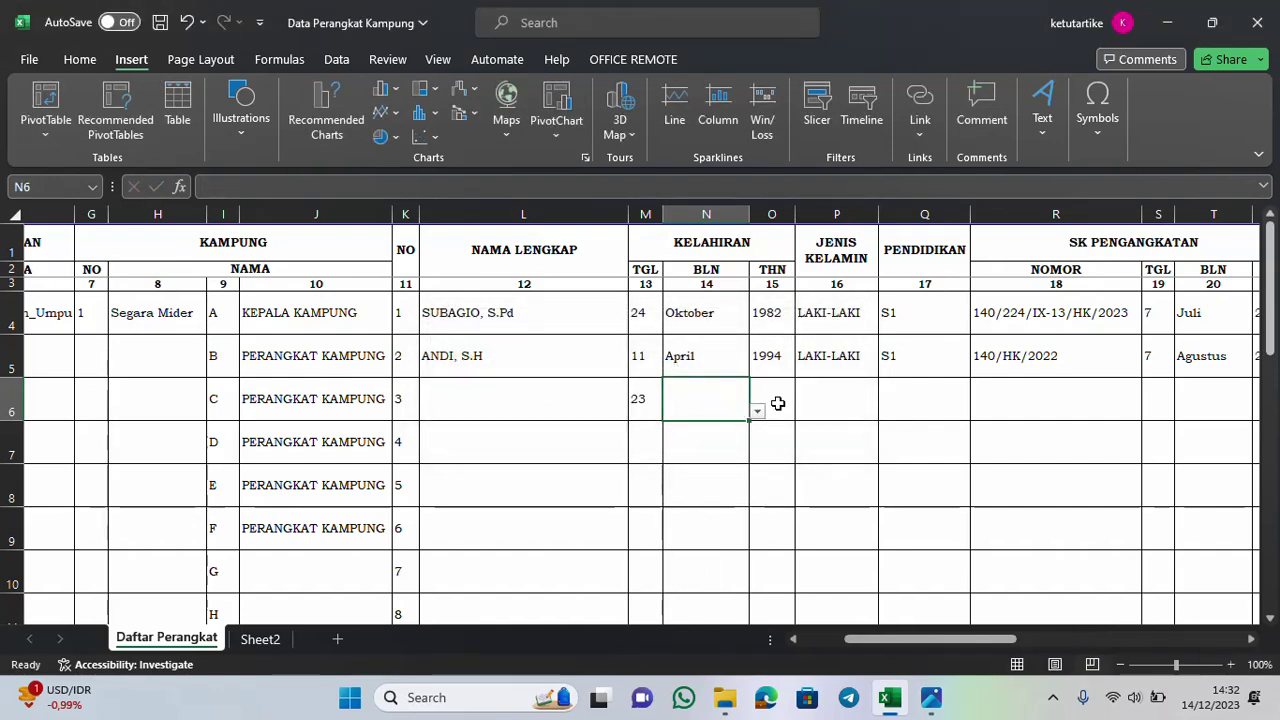
{"action": "left_click_drag", "start_coordinate": [975, 640], "coordinate": [1183, 643]}
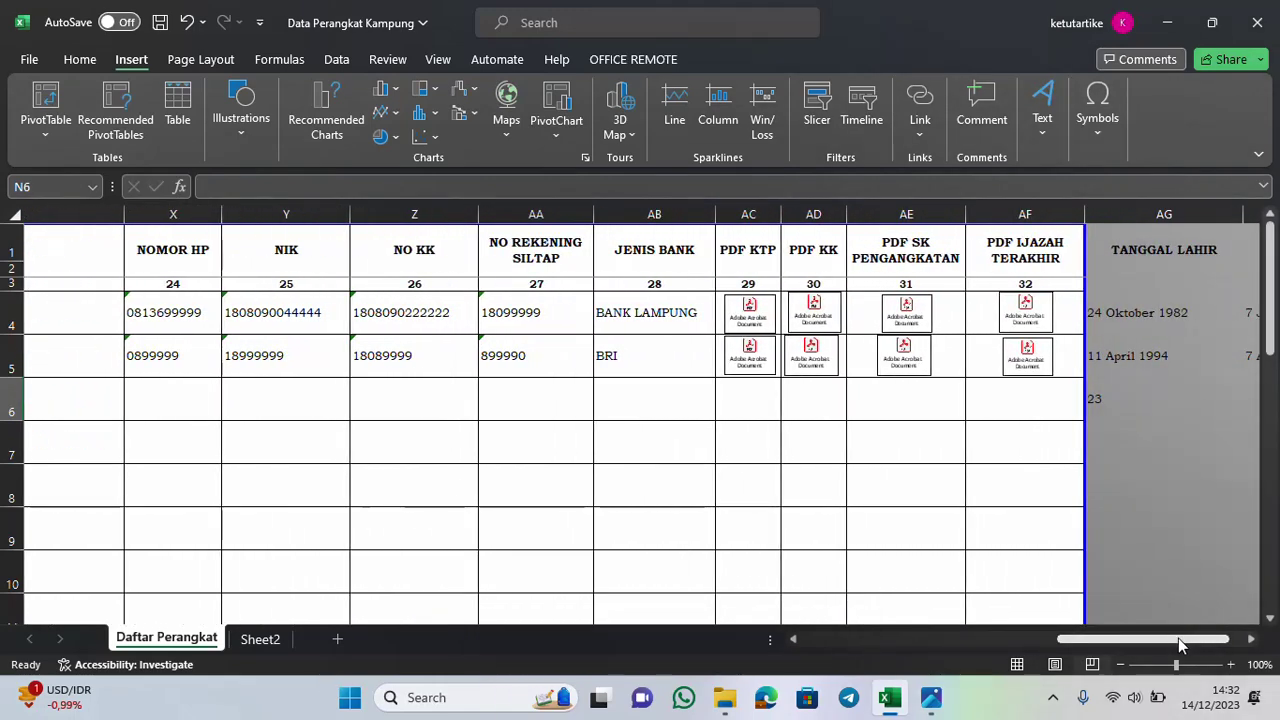